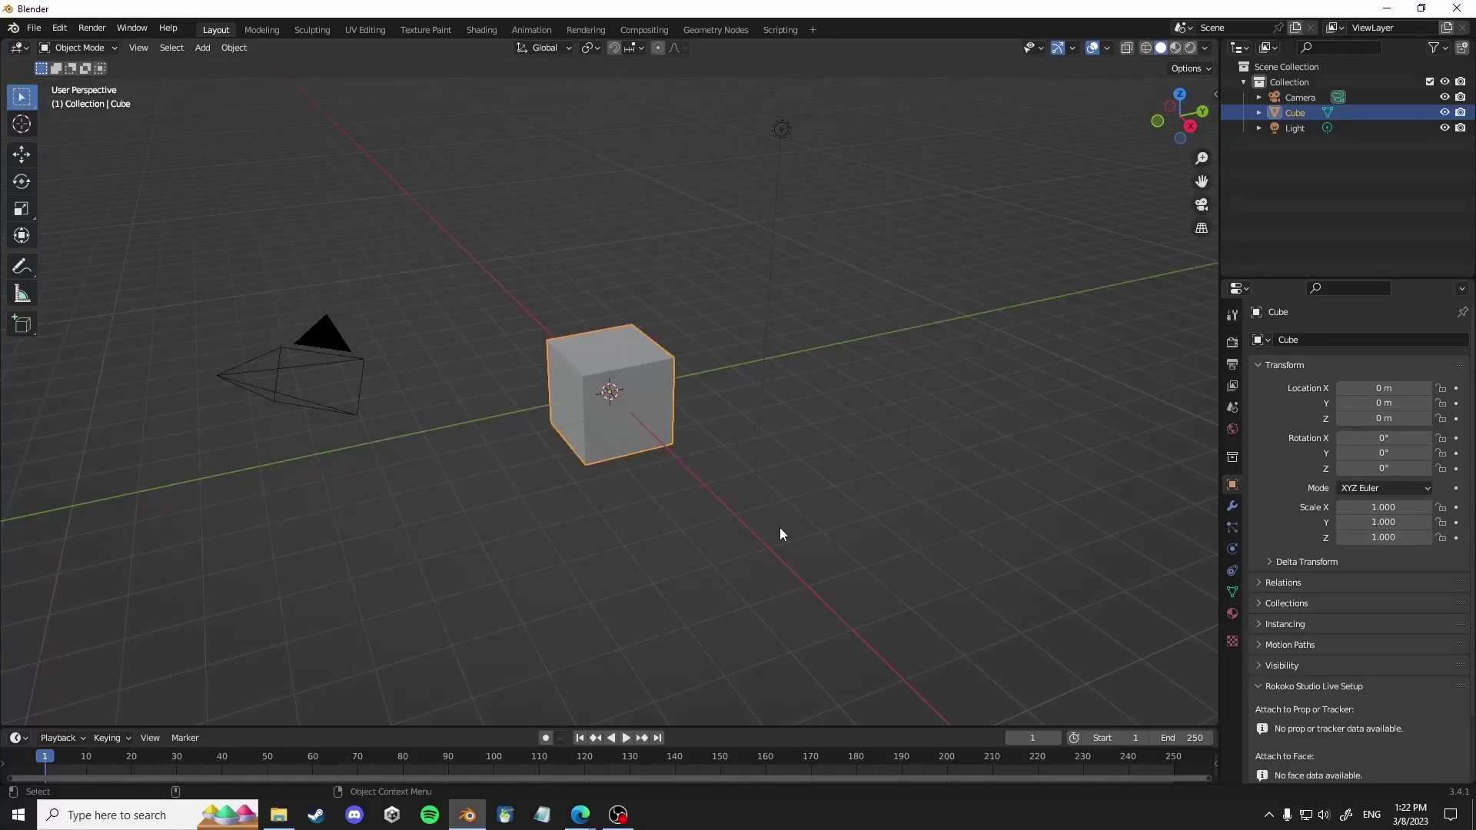
# - Delete the default camera, cube and light, and import the FBX scan from the ZottoPhotogrammetryRAW folder
pyautogui.scroll(-2, 357, 166)
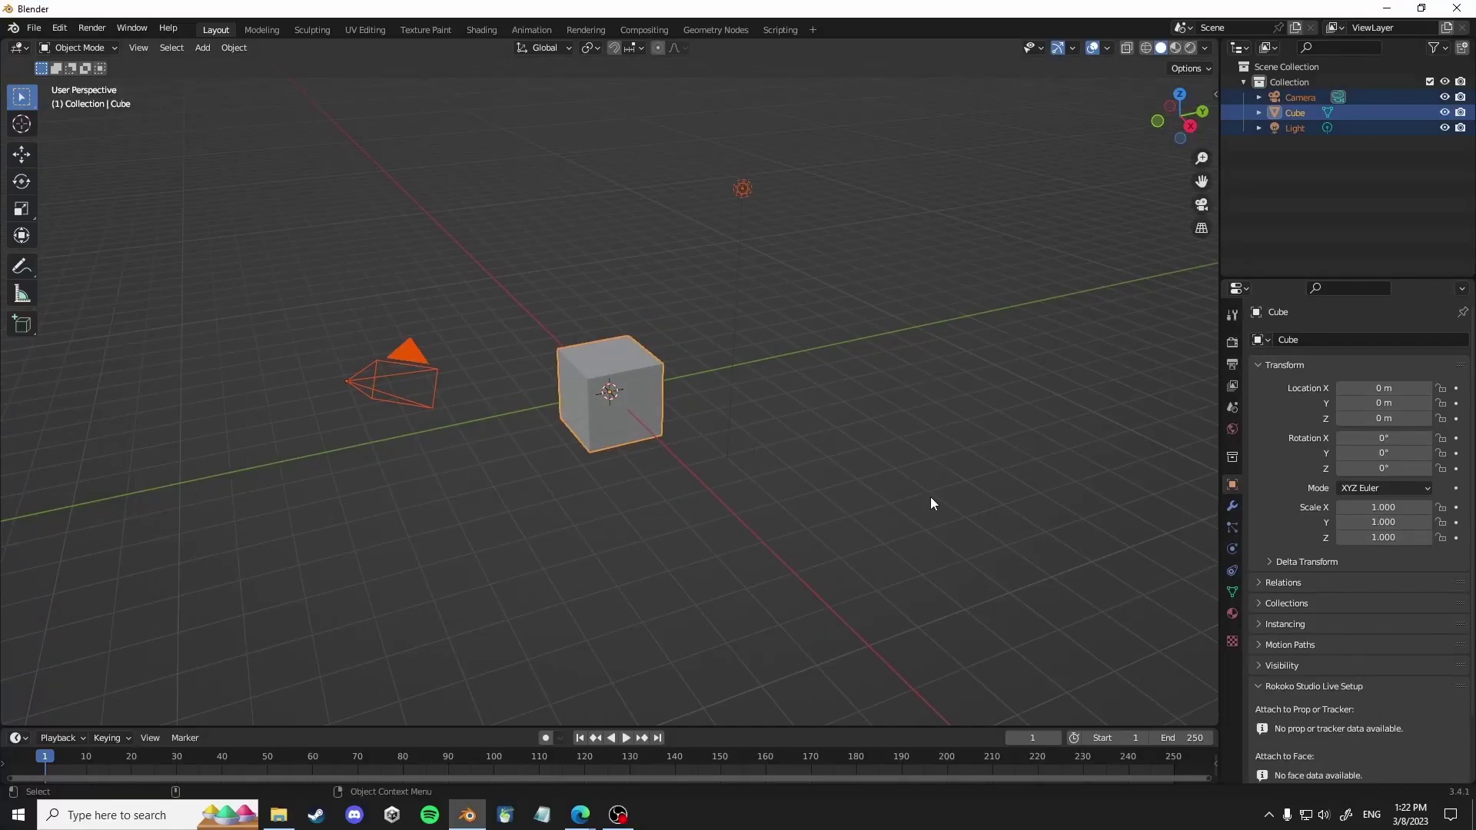
pyautogui.press('Delete')
pyautogui.click(34, 28)
pyautogui.moveTo(107, 237)
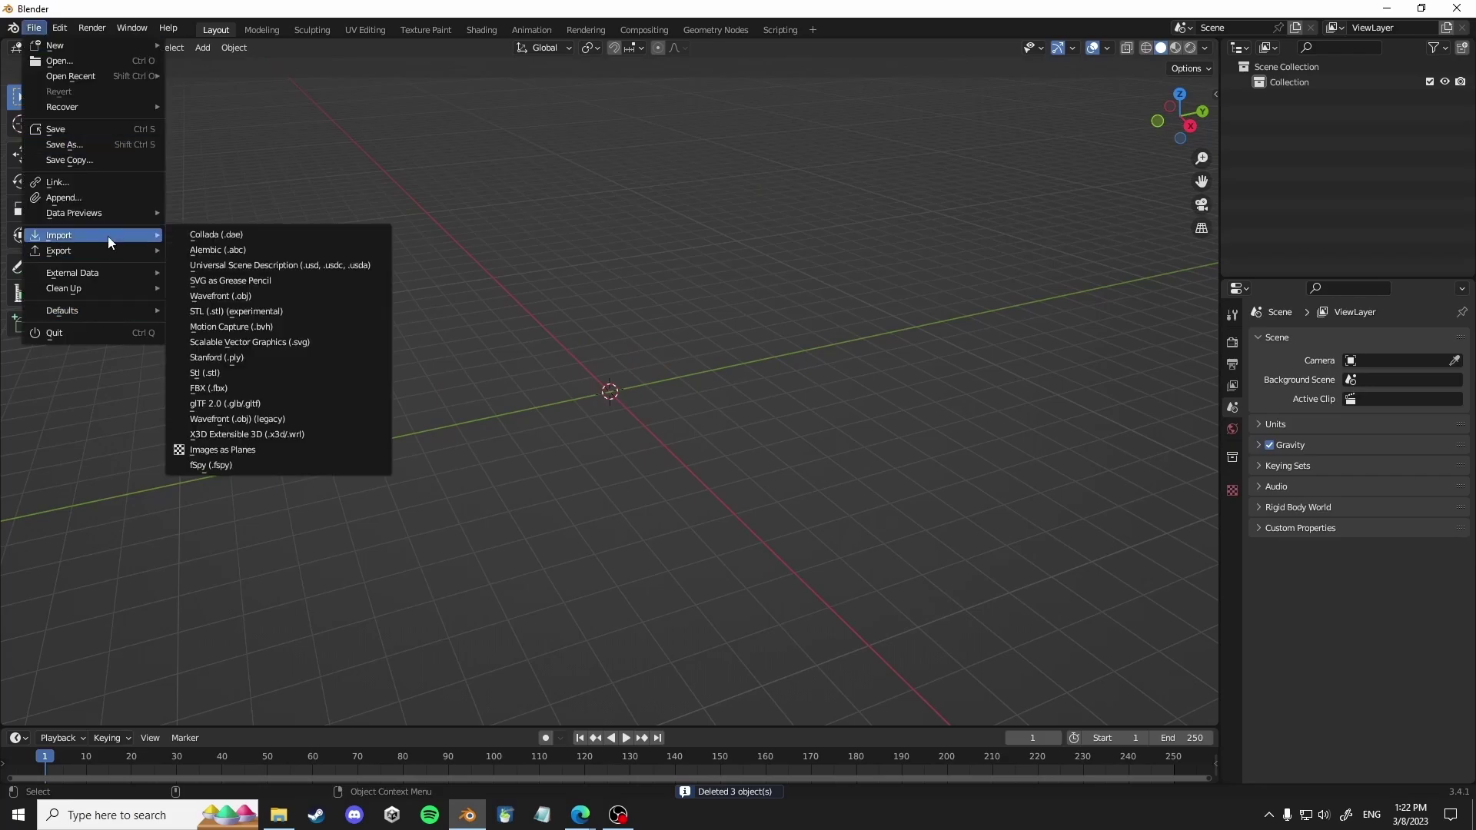
pyautogui.click(266, 385)
pyautogui.scroll(-3, 461, 402)
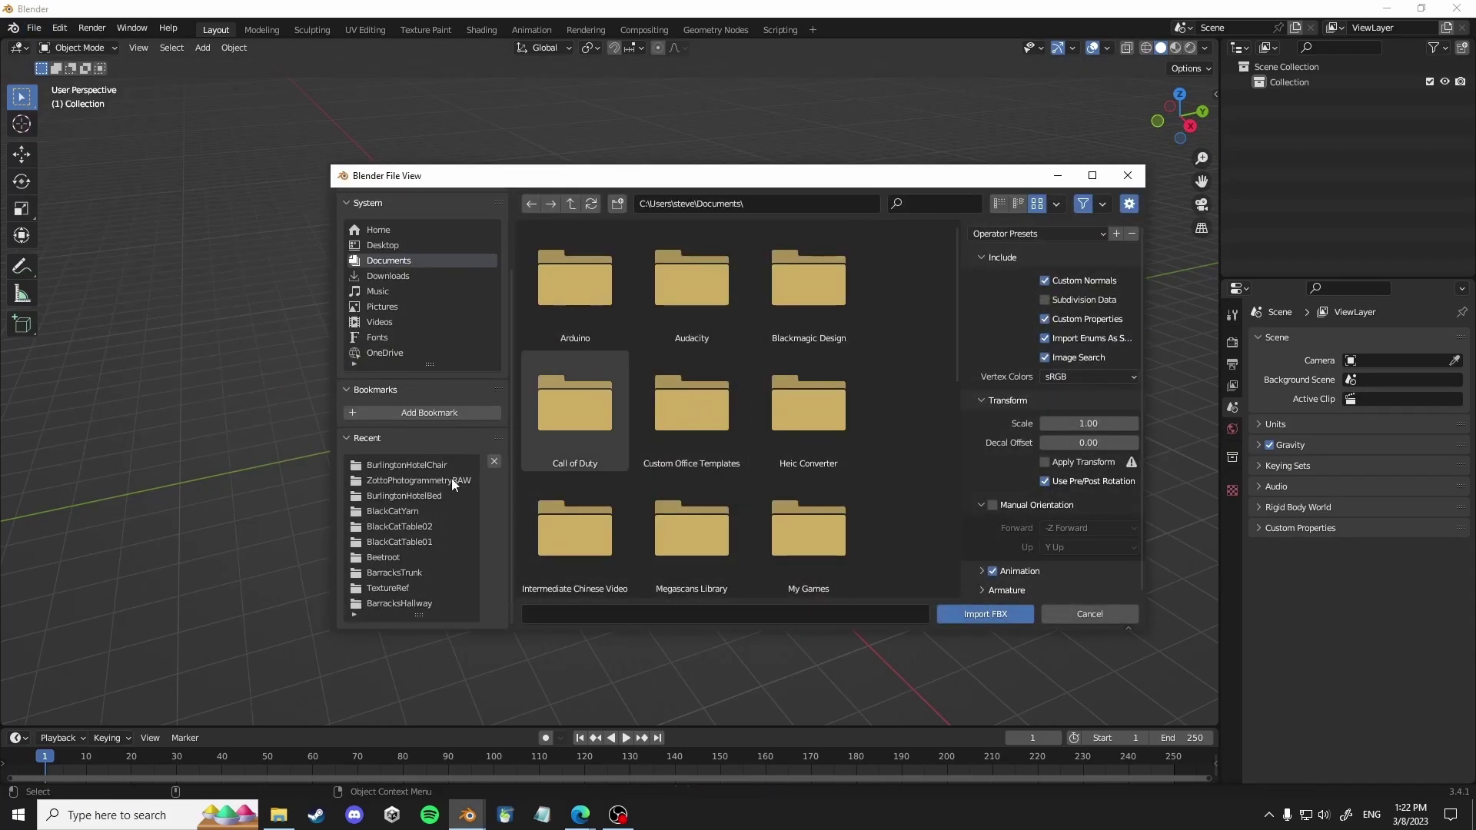
pyautogui.click(452, 478)
pyautogui.doubleClick(588, 282)
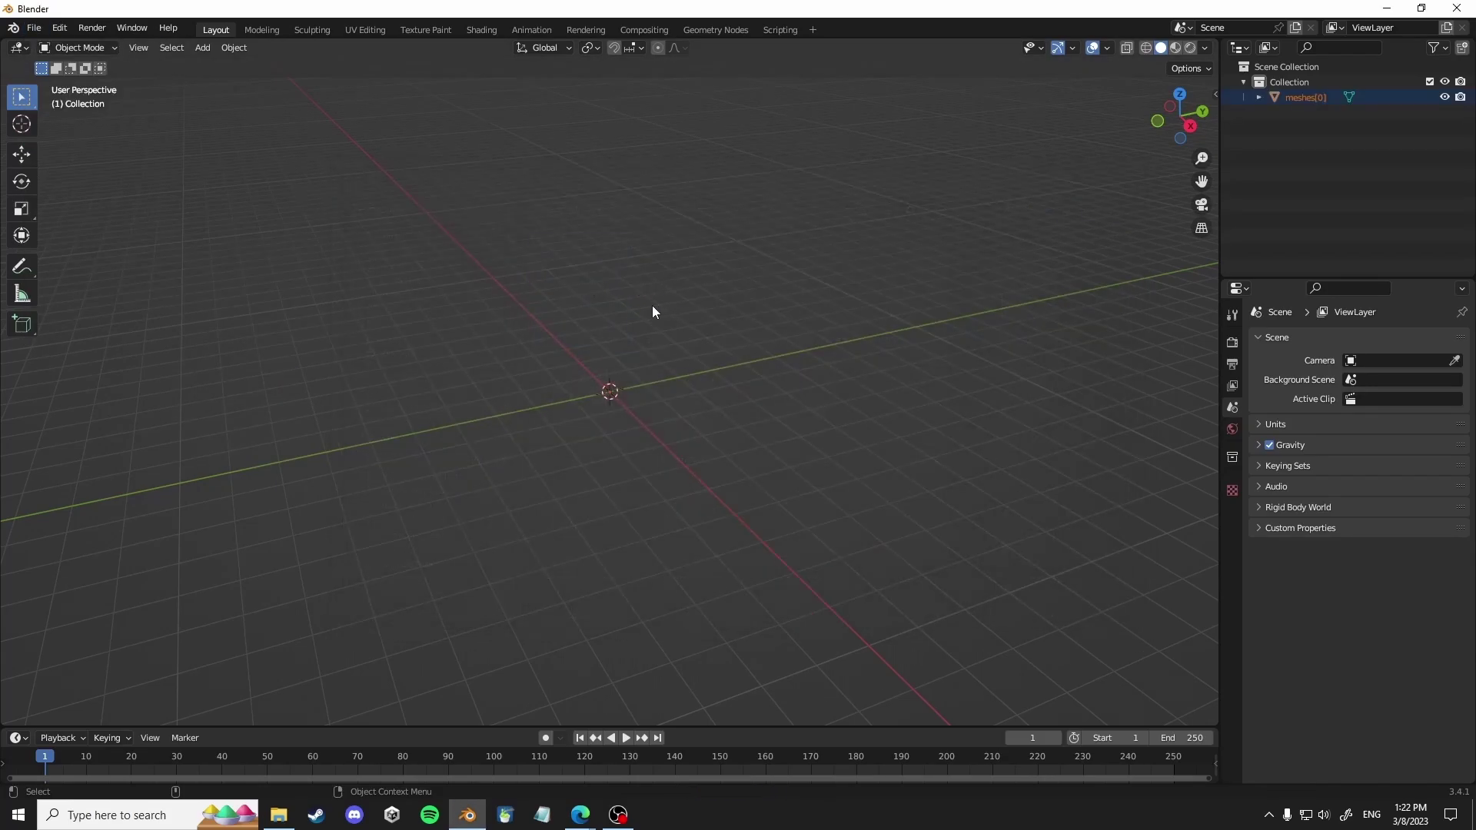
# - Check the viewport's focal length and clipping distances in the view settings, and close them again
pyautogui.click(1213, 97)
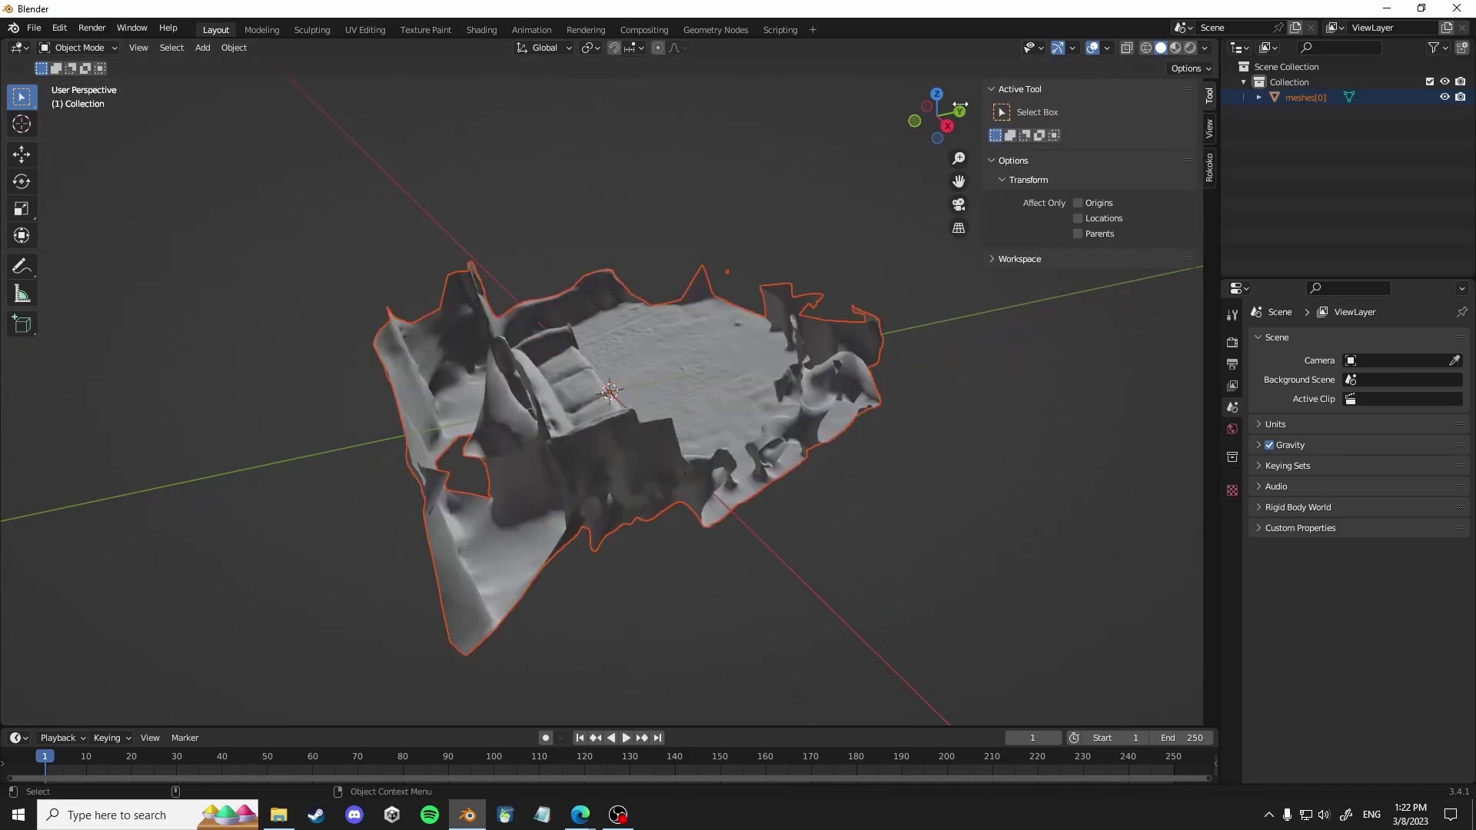
pyautogui.click(1209, 128)
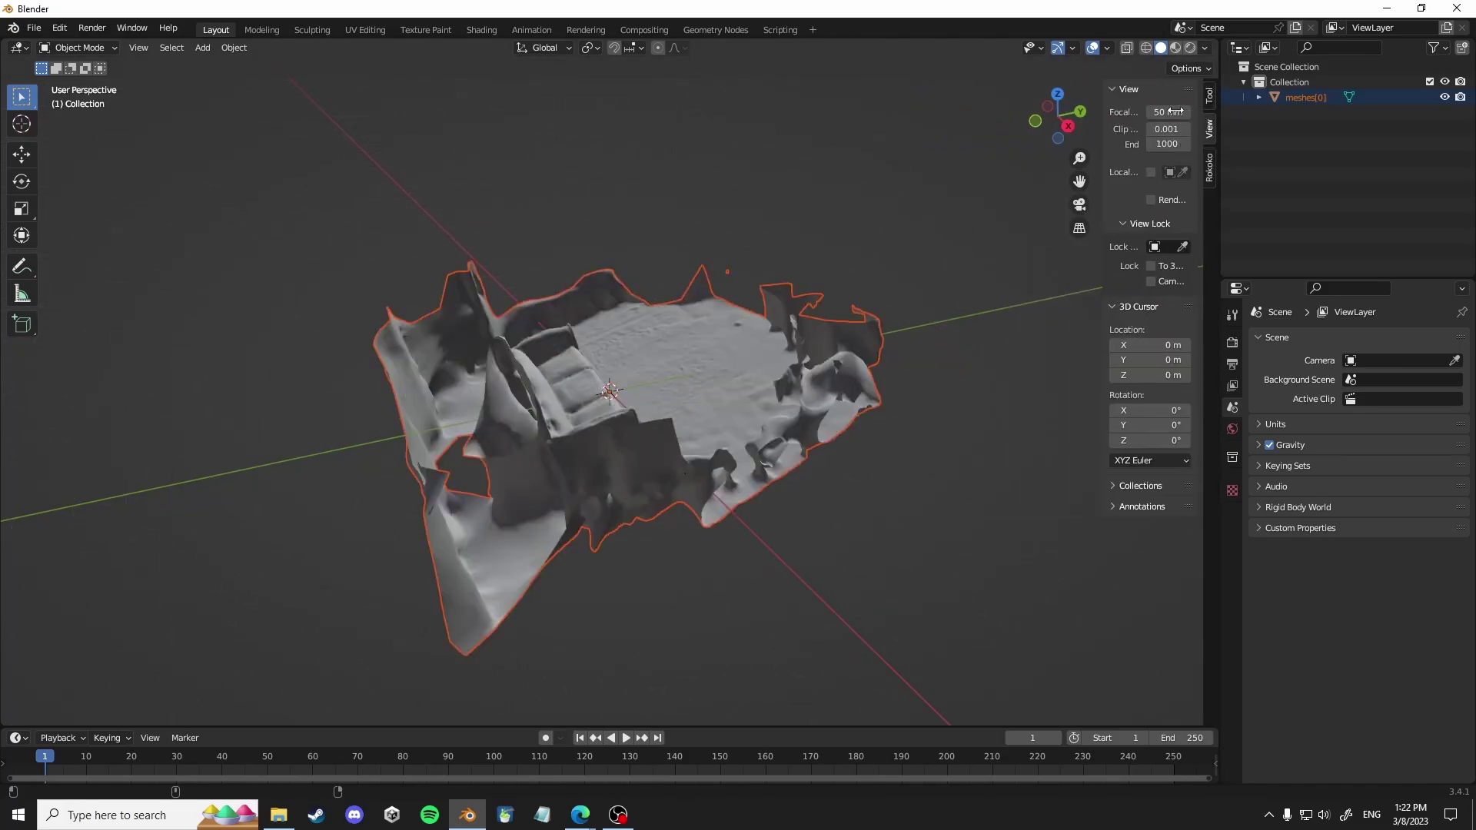
pyautogui.press('n')
pyautogui.scroll(2, 804, 377)
pyautogui.scroll(-3, 781, 275)
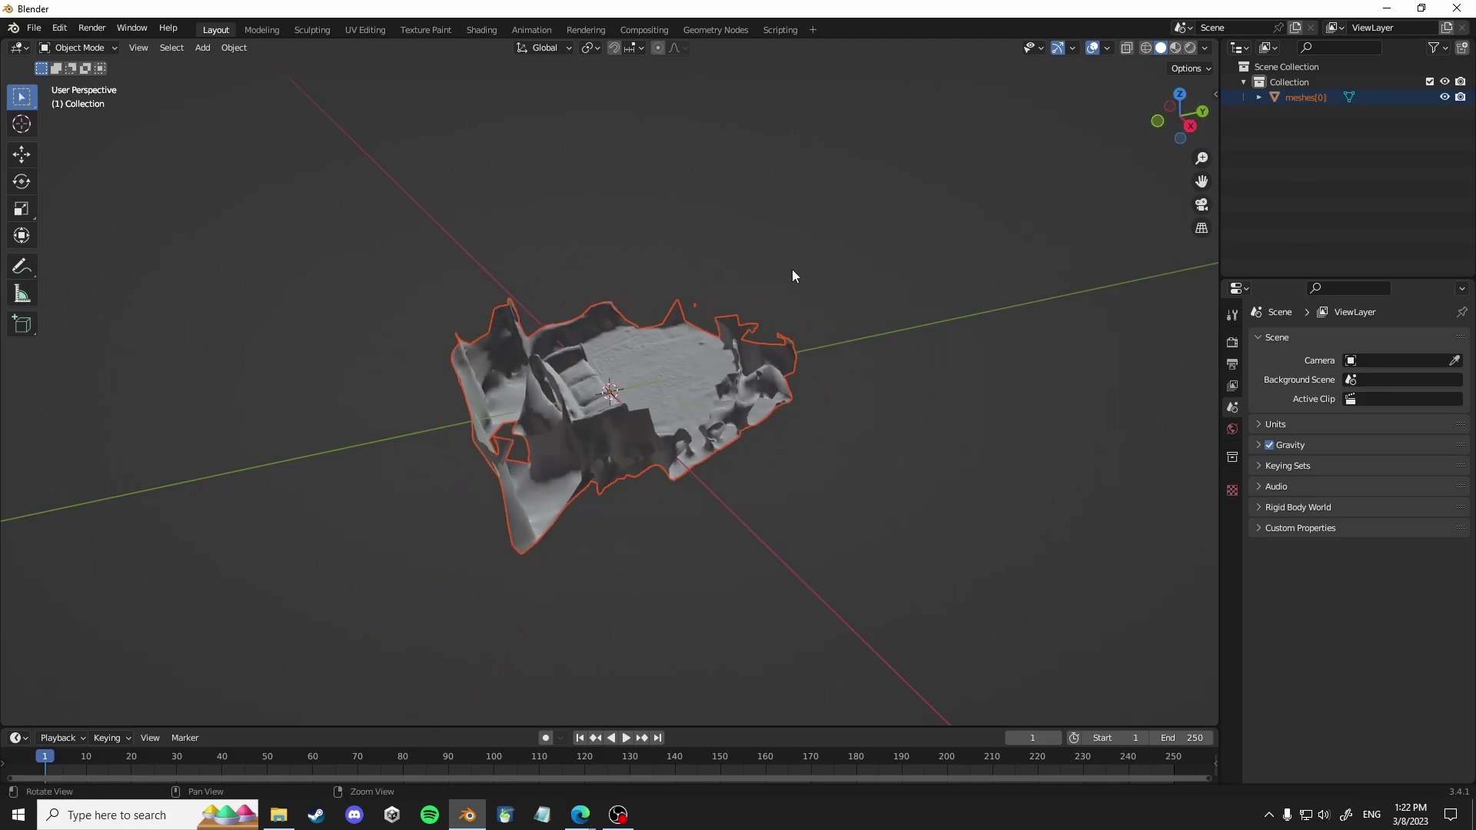
# - Roughly rotate the imported room scan so its floor lies level with the grid, and deselect it
pyautogui.click(1189, 128)
pyautogui.click(21, 181)
pyautogui.moveTo(639, 330); pyautogui.dragTo(658, 343)
pyautogui.moveTo(659, 343); pyautogui.dragTo(847, 349, button='middle')
pyautogui.click(848, 352)
# - Add a plane at the world origin and scale it down uniformly to about 0.029 as a floor reference
pyautogui.click(202, 48)
pyautogui.moveTo(231, 65)
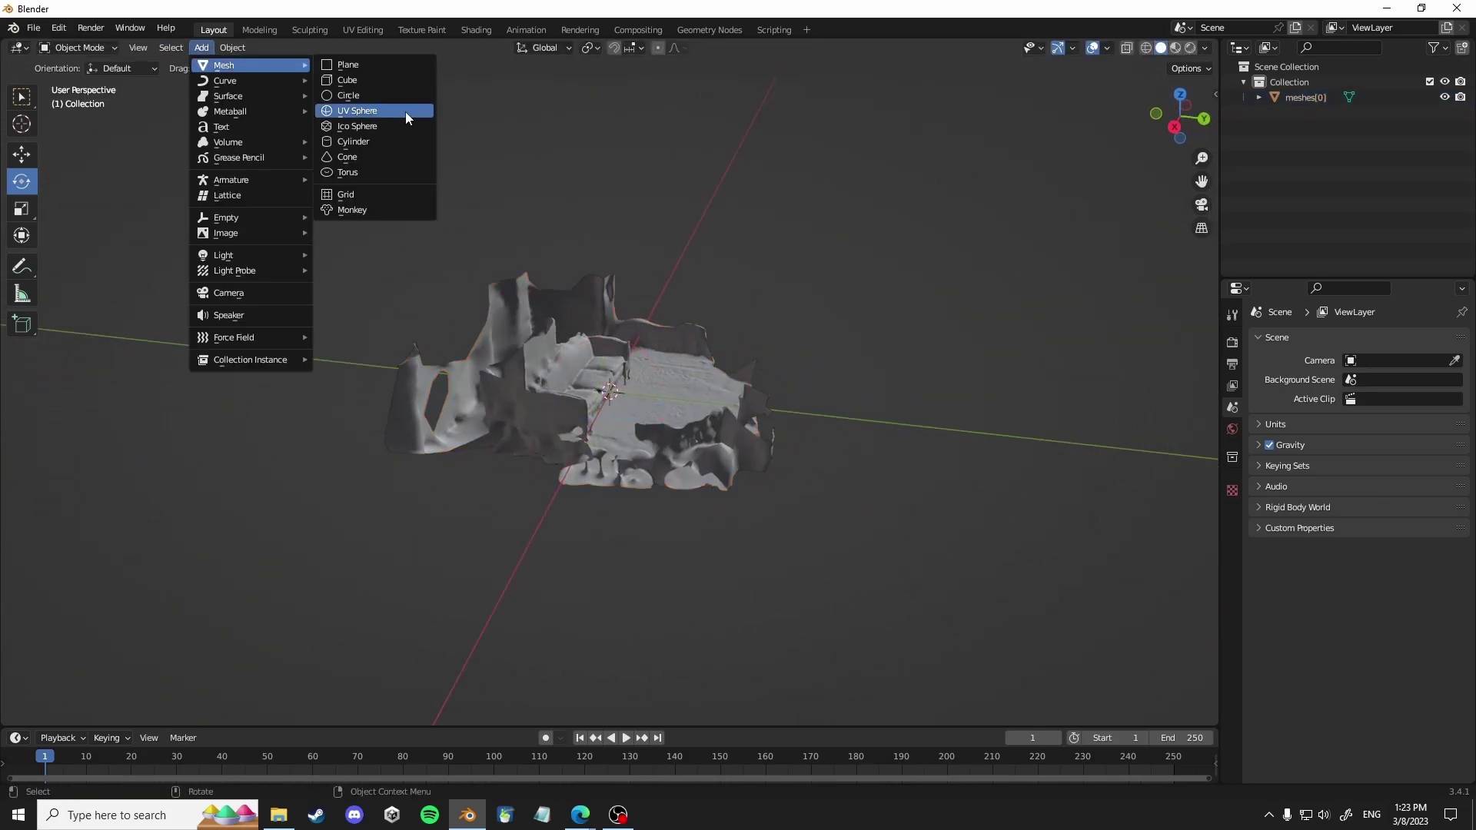
pyautogui.click(367, 64)
pyautogui.press('g')
pyautogui.press('s')
pyautogui.press('t')
pyautogui.press('s')
pyautogui.moveTo(659, 337); pyautogui.dragTo(632, 366)
pyautogui.moveTo(656, 358); pyautogui.dragTo(626, 380)
pyautogui.moveTo(656, 358)
pyautogui.mouseDown()
pyautogui.moveTo(625, 380)
pyautogui.moveTo(635, 374)
pyautogui.mouseUp()
pyautogui.scroll(4, 656, 356)
pyautogui.scroll(5, 654, 354)
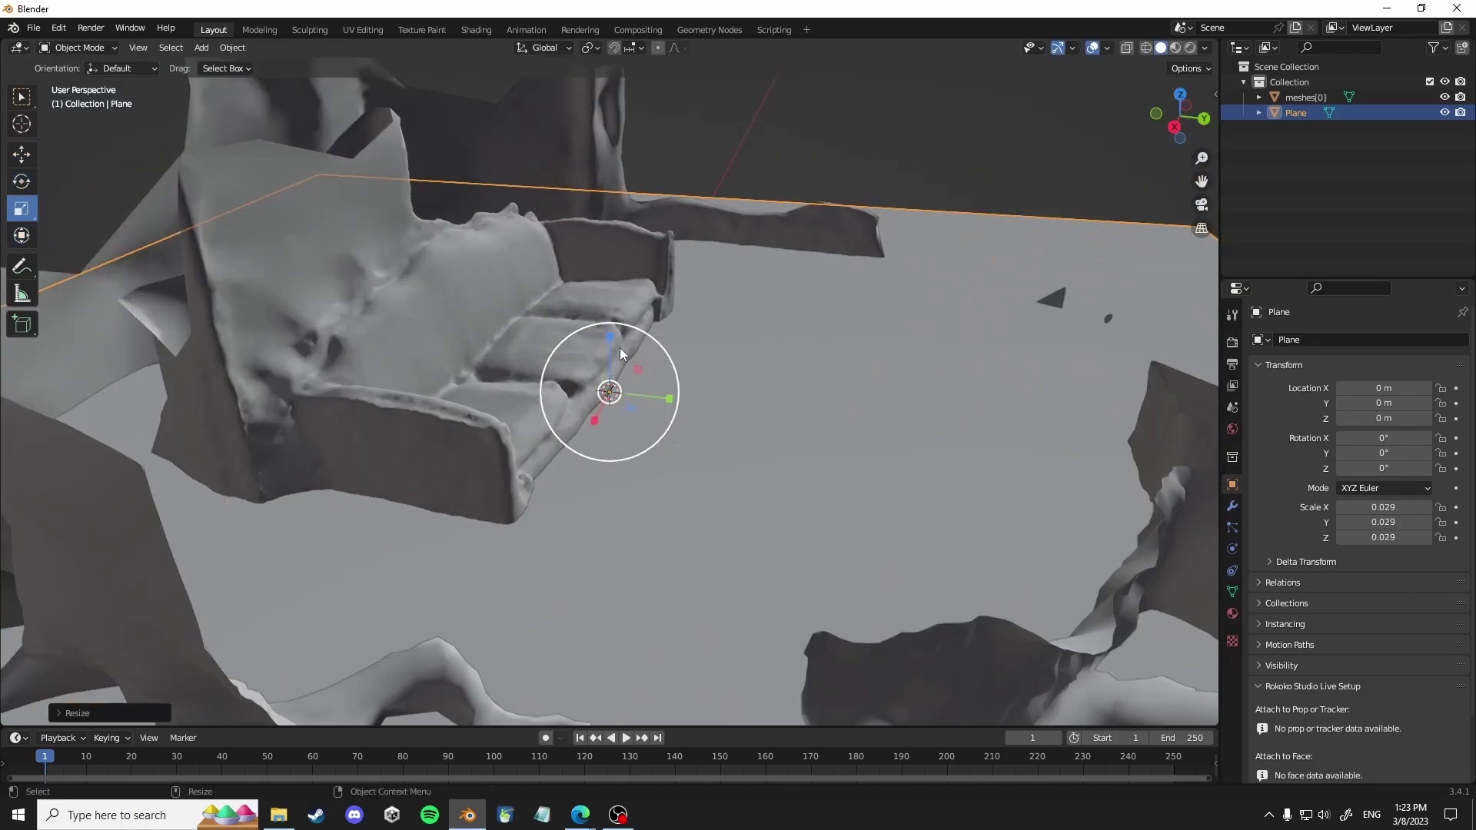
# - Raise the scan to about 0.0025 m in Z and tilt it to about 74.4° in X and -1.05° in Y, matching its floor to the plane
pyautogui.click(459, 326)
pyautogui.scroll(-3, 546, 356)
pyautogui.hotkey('shift', 'space')
pyautogui.press('g')
pyautogui.moveTo(610, 335)
pyautogui.mouseDown()
pyautogui.moveTo(613, 295)
pyautogui.moveTo(604, 311)
pyautogui.mouseUp()
pyautogui.moveTo(605, 311); pyautogui.dragTo(631, 391, button='middle')
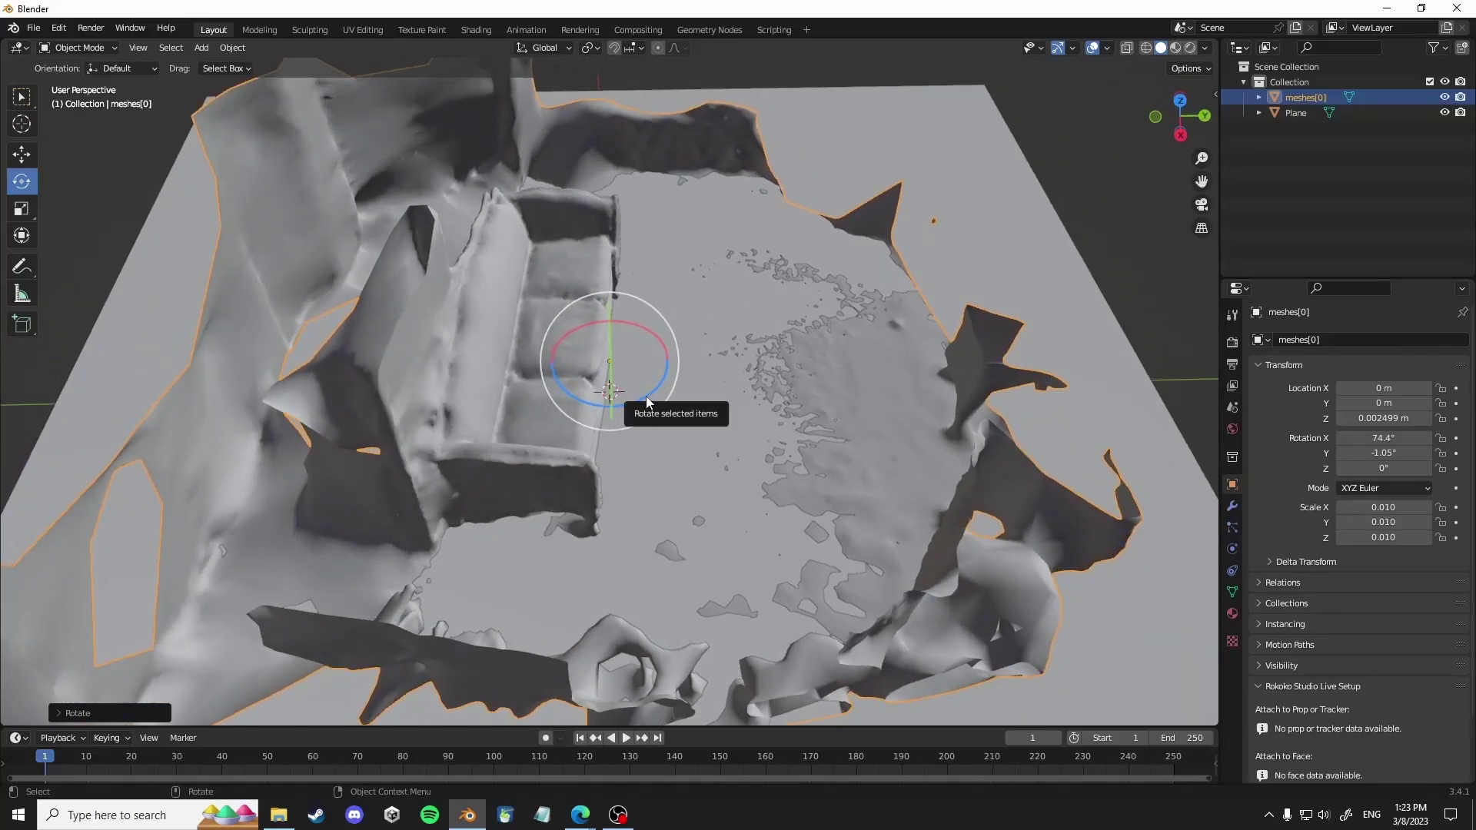
# - Rotate the scan about Z to about -85° and shift it to about 0.0034 m in X to align the sofa with the axes
pyautogui.moveTo(646, 395); pyautogui.dragTo(615, 374)
pyautogui.hotkey('shift', 'space')
pyautogui.press('g')
pyautogui.moveTo(615, 375); pyautogui.dragTo(936, 410, button='middle')
# - Select the reference plane beneath the room scan
pyautogui.click(1002, 417)
pyautogui.scroll(-4, 387, 325)
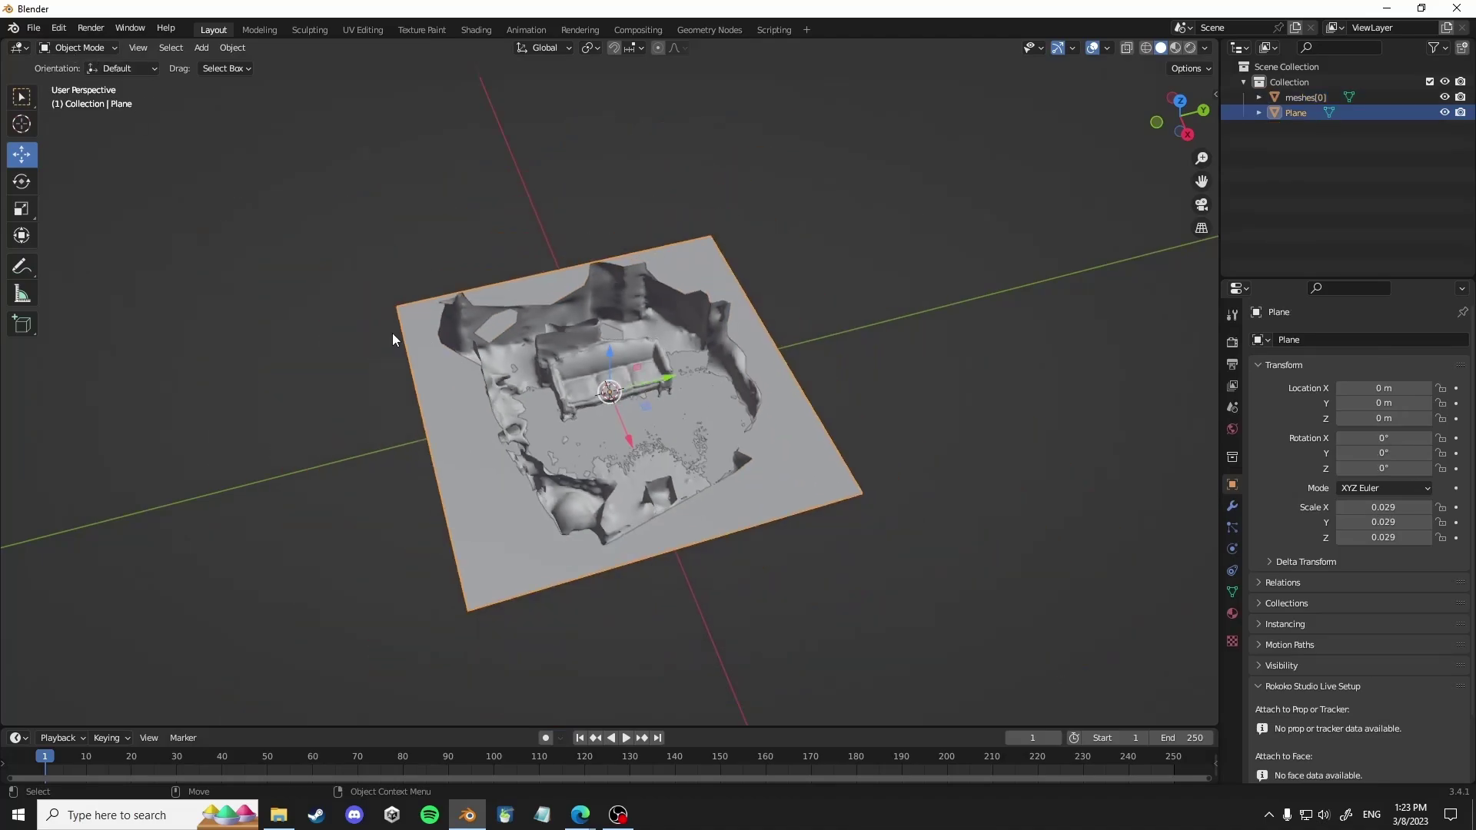
pyautogui.scroll(3, 395, 320)
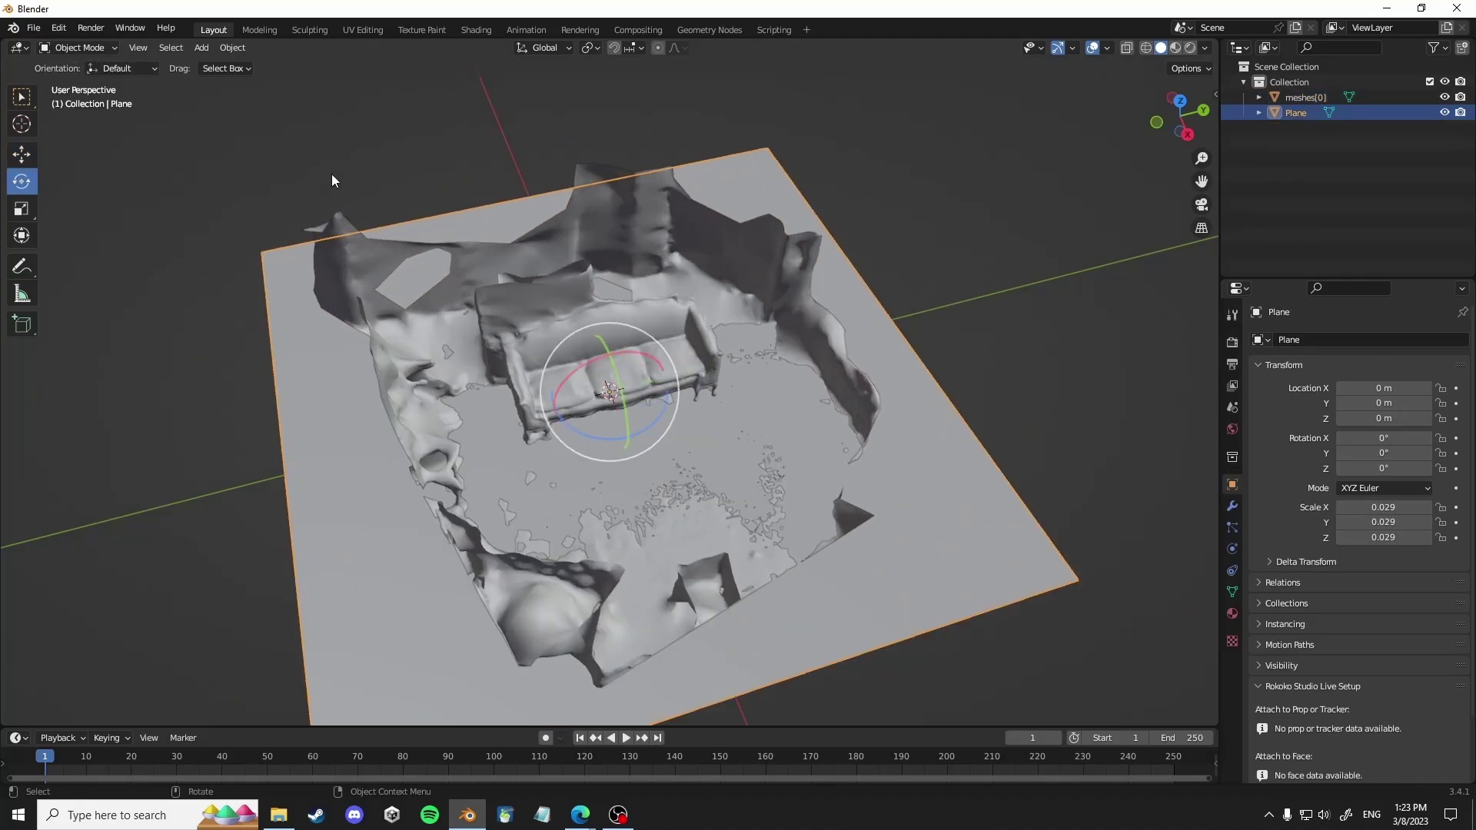
pyautogui.click(77, 48)
pyautogui.click(77, 75)
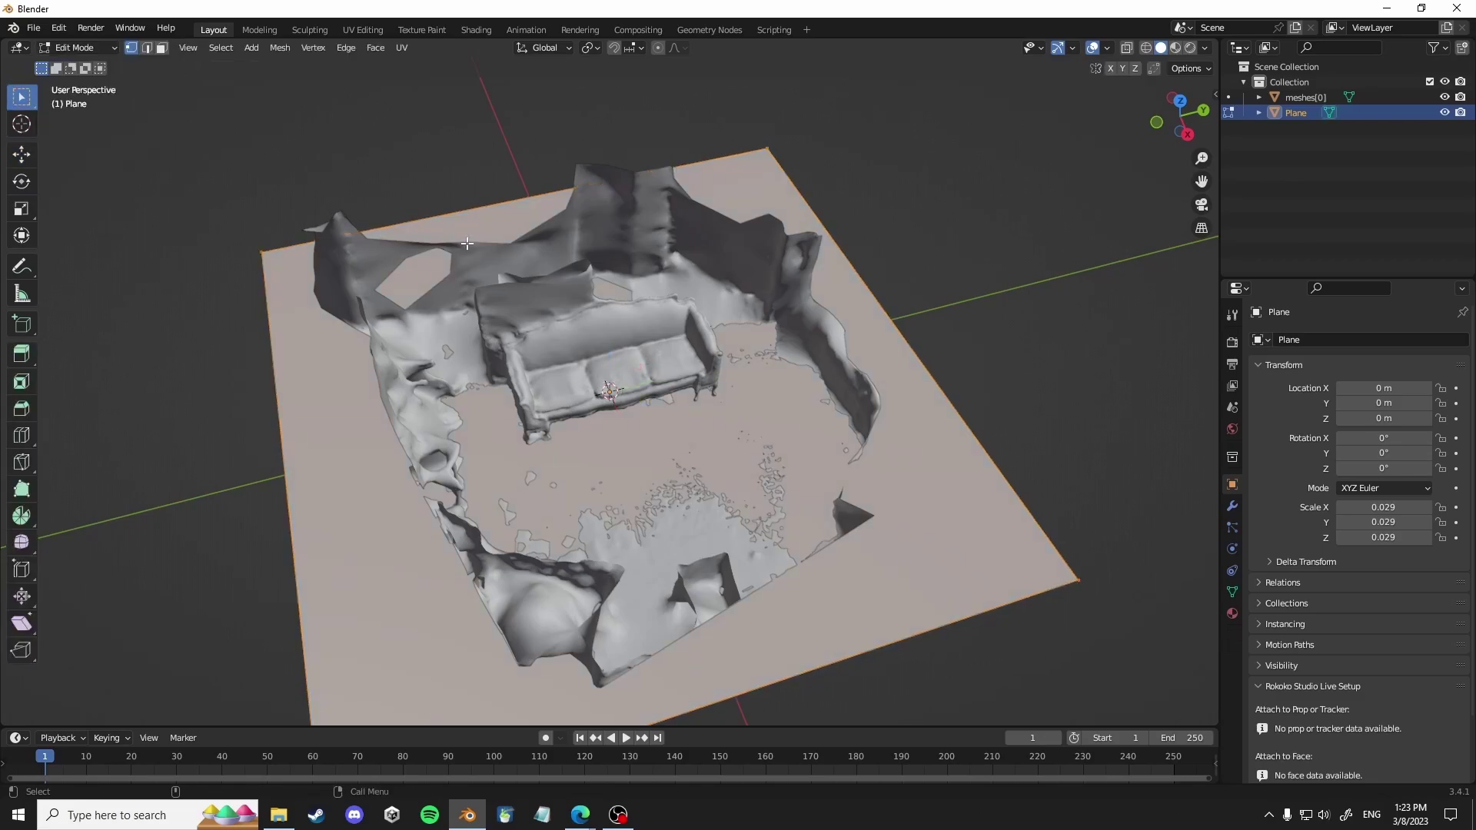
pyautogui.click(86, 48)
pyautogui.click(92, 64)
# - Scale the plane down to about 0.005 in X and 0.010 in Y and Z to fit the sofa's footprint
pyautogui.click(22, 208)
pyautogui.moveTo(658, 352); pyautogui.dragTo(620, 374)
pyautogui.moveTo(624, 426); pyautogui.dragTo(696, 421, button='middle')
pyautogui.moveTo(656, 417); pyautogui.dragTo(627, 402)
pyautogui.scroll(4, 627, 402)
pyautogui.moveTo(627, 402); pyautogui.dragTo(573, 389, button='middle')
# - Extrude the plane's face upward into a box that encloses the whole sofa, and return to Object Mode
pyautogui.press('Tab')
pyautogui.click(602, 408)
pyautogui.scroll(-2, 603, 408)
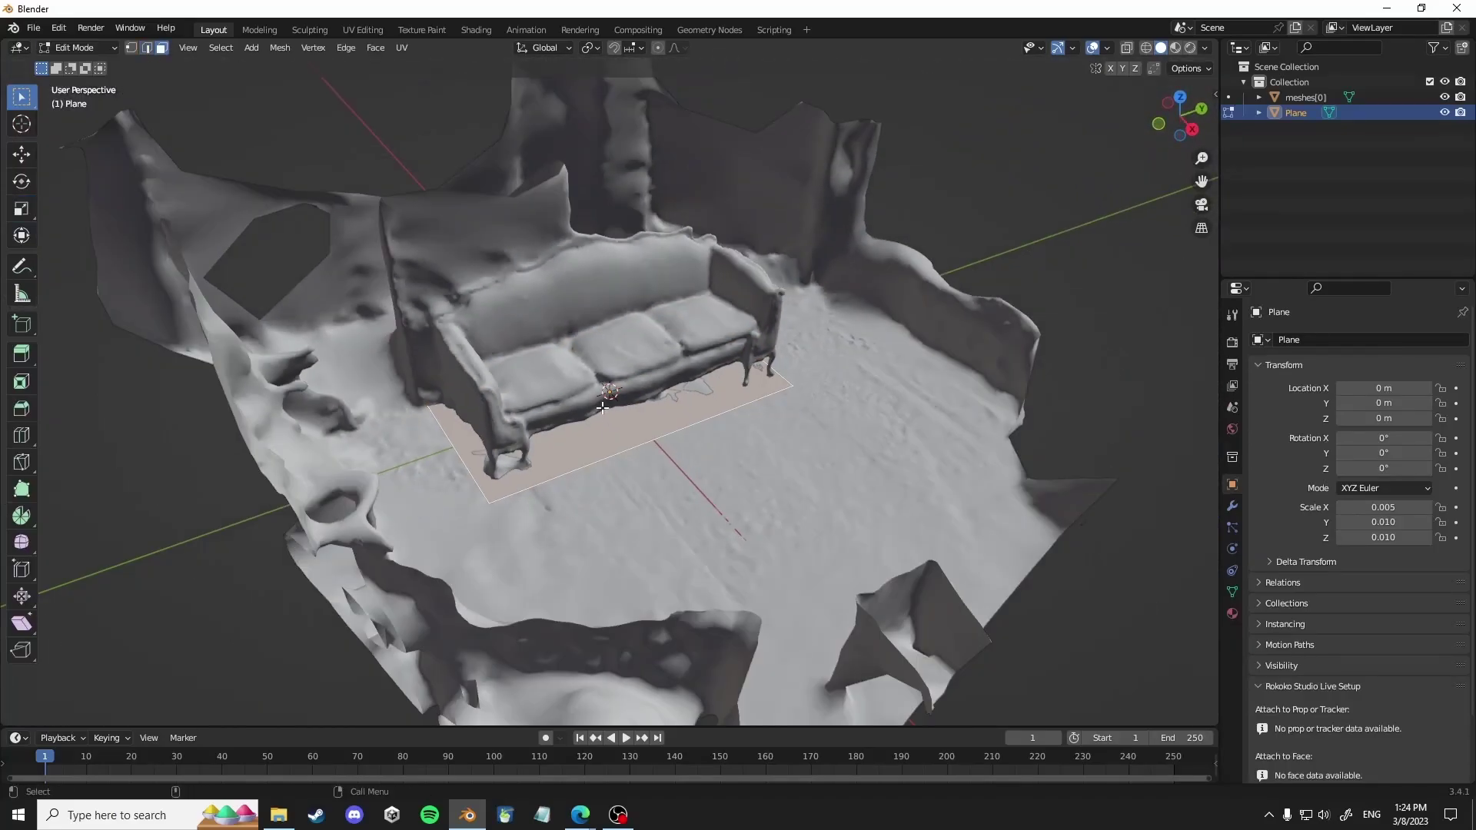
pyautogui.moveTo(611, 344); pyautogui.dragTo(603, 215)
pyautogui.press('Tab')
# - Add a Boolean modifier to the scan with the sofa box as object, set it to Intersect, and apply it
pyautogui.click(578, 265)
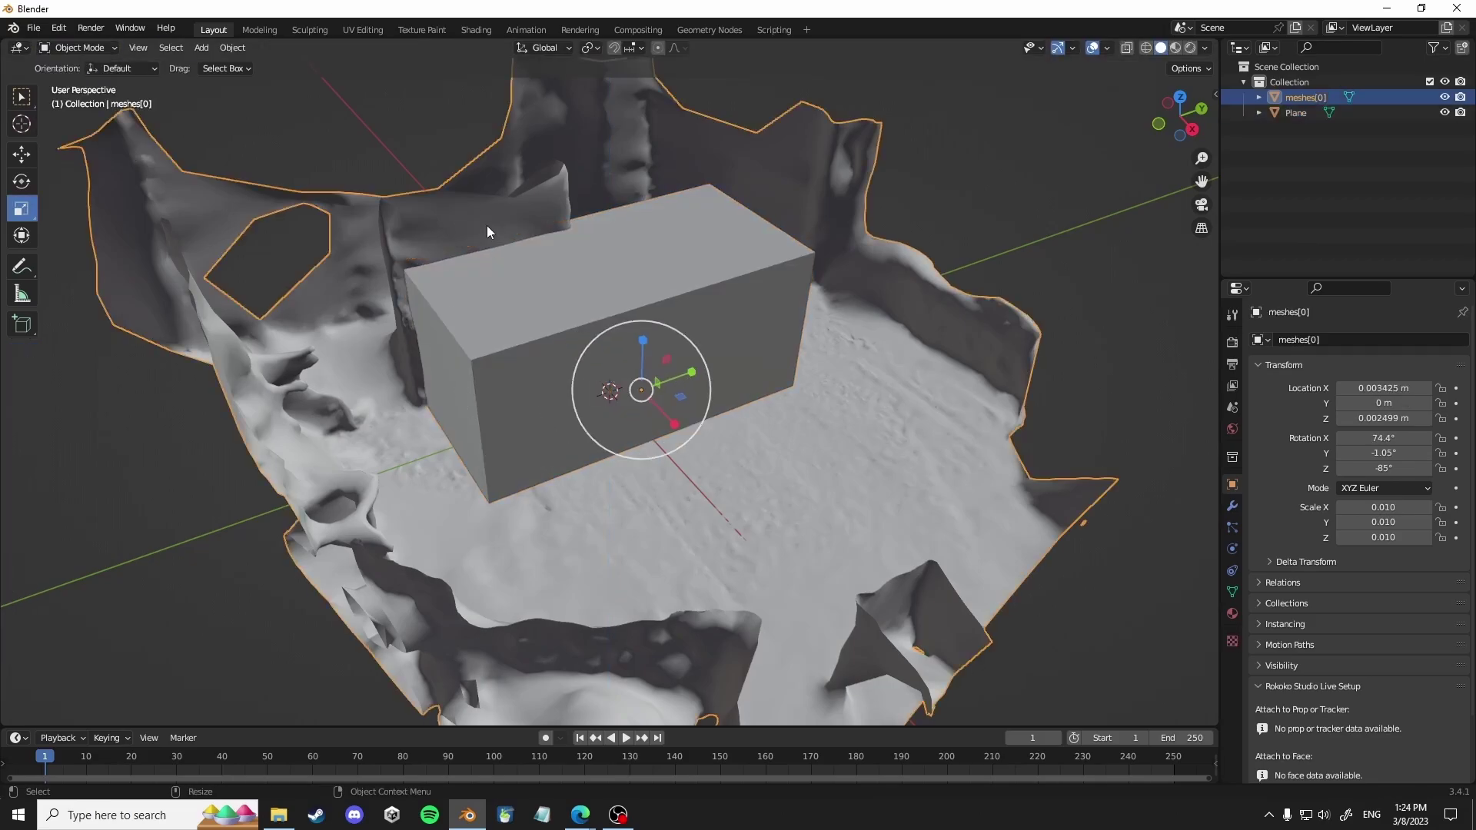
pyautogui.click(1233, 504)
pyautogui.click(1315, 340)
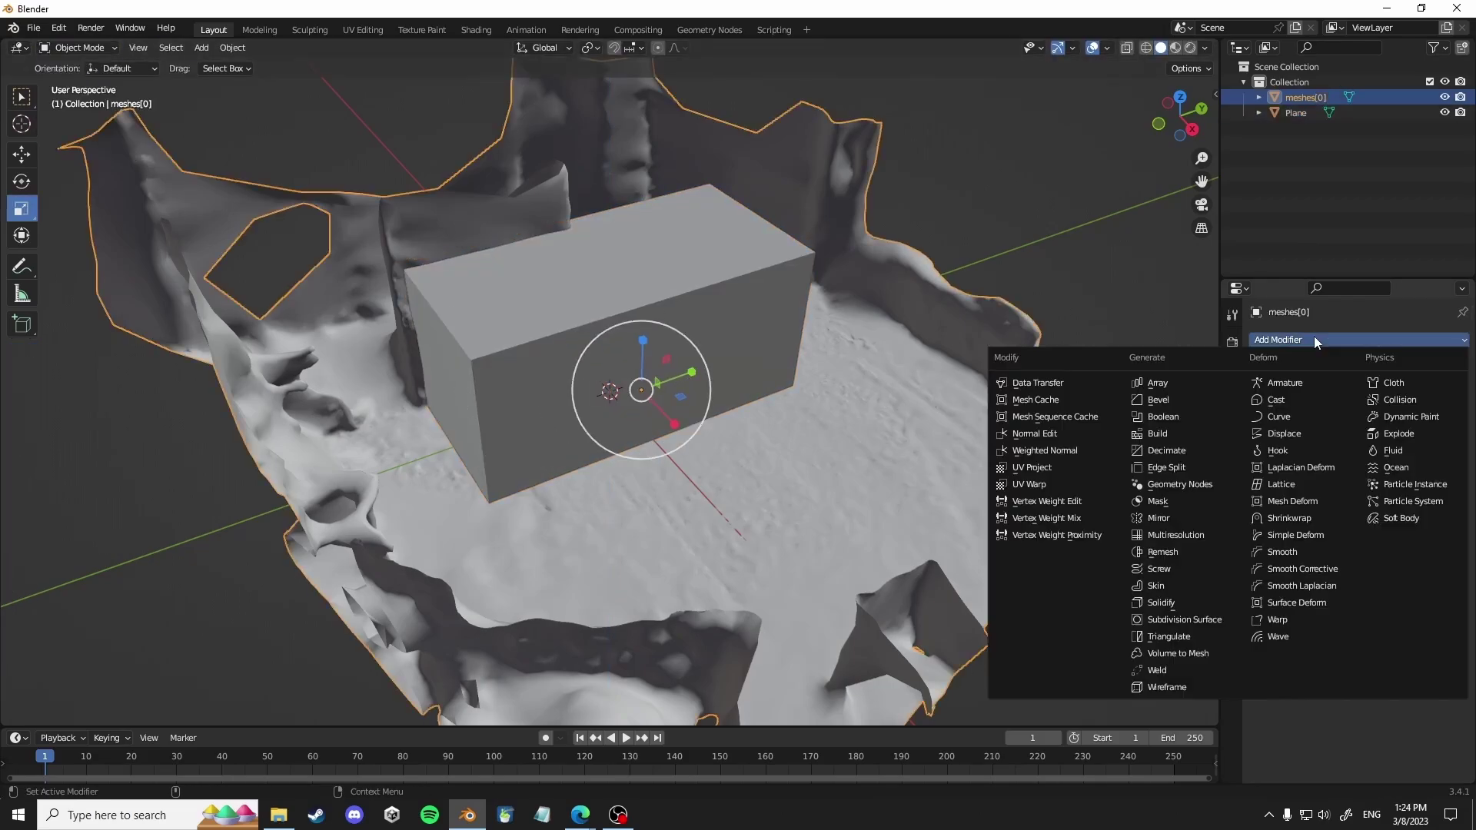
pyautogui.click(1178, 416)
pyautogui.click(724, 324)
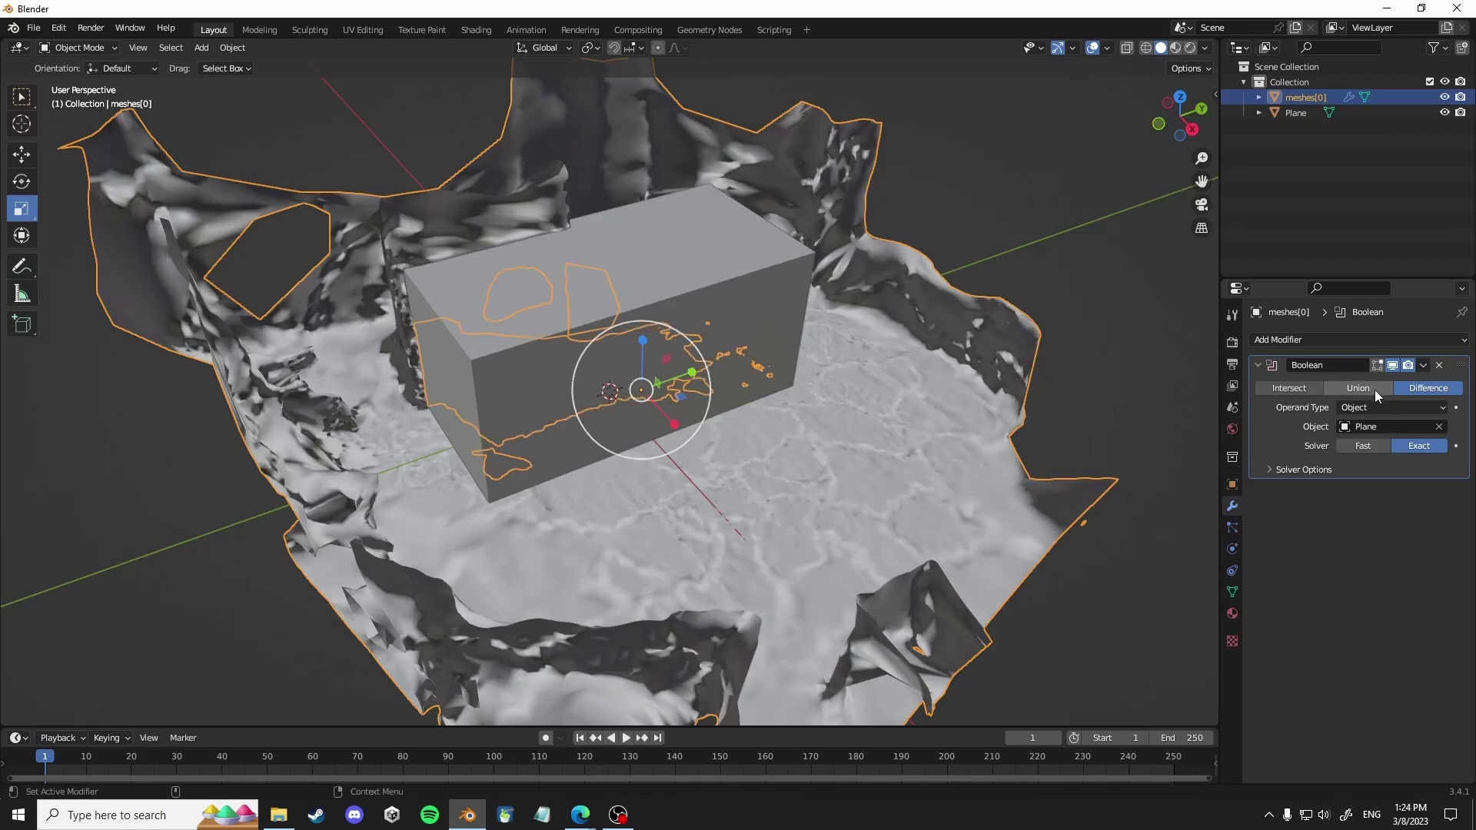
pyautogui.click(1285, 389)
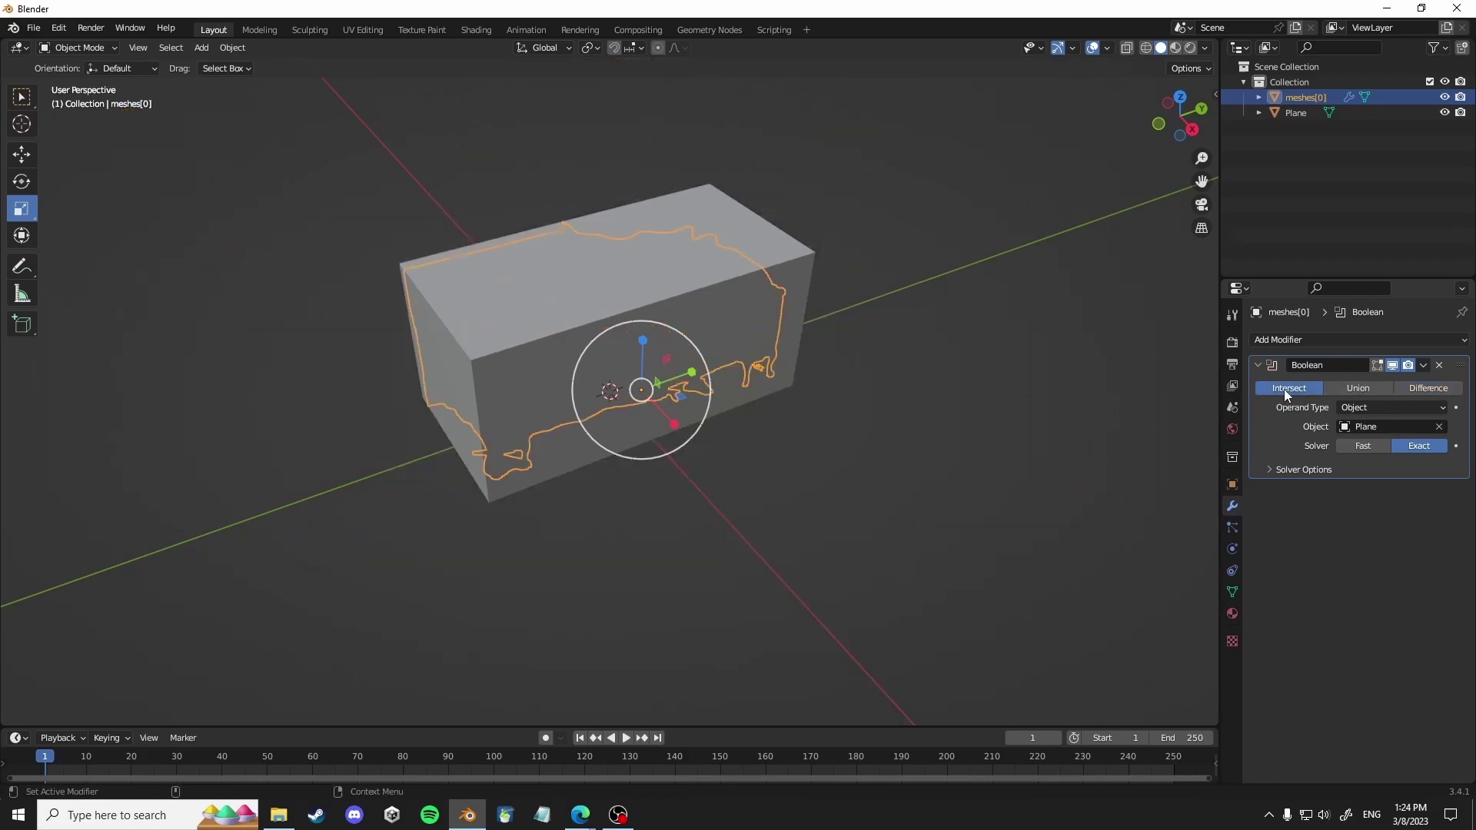
pyautogui.click(1424, 366)
pyautogui.click(1408, 377)
# - Delete the box surrounding the sofa, leaving only the cut-out sofa mesh
pyautogui.click(750, 229)
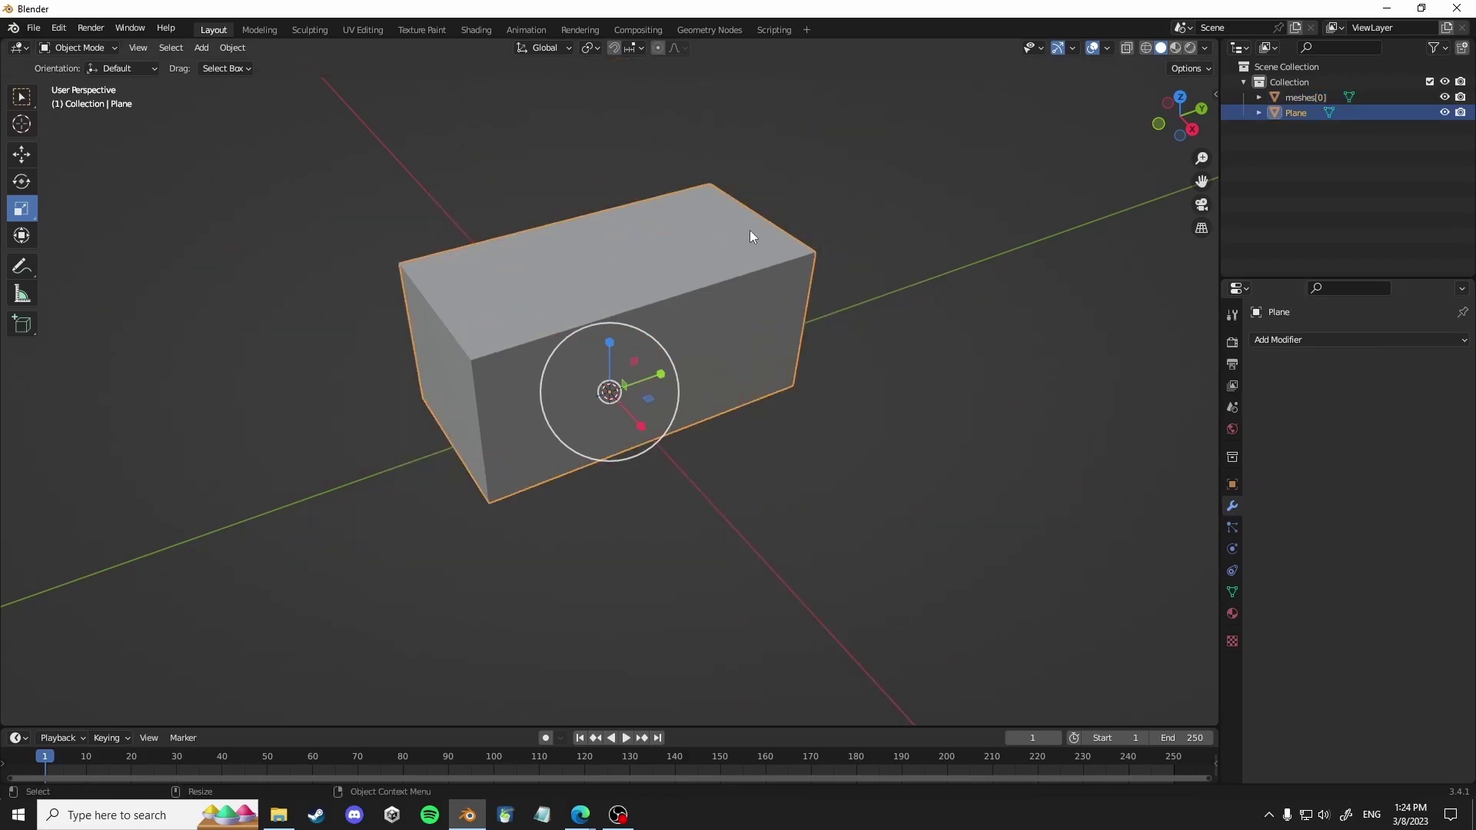
pyautogui.press('Delete')
pyautogui.scroll(5, 684, 298)
pyautogui.scroll(-2, 678, 307)
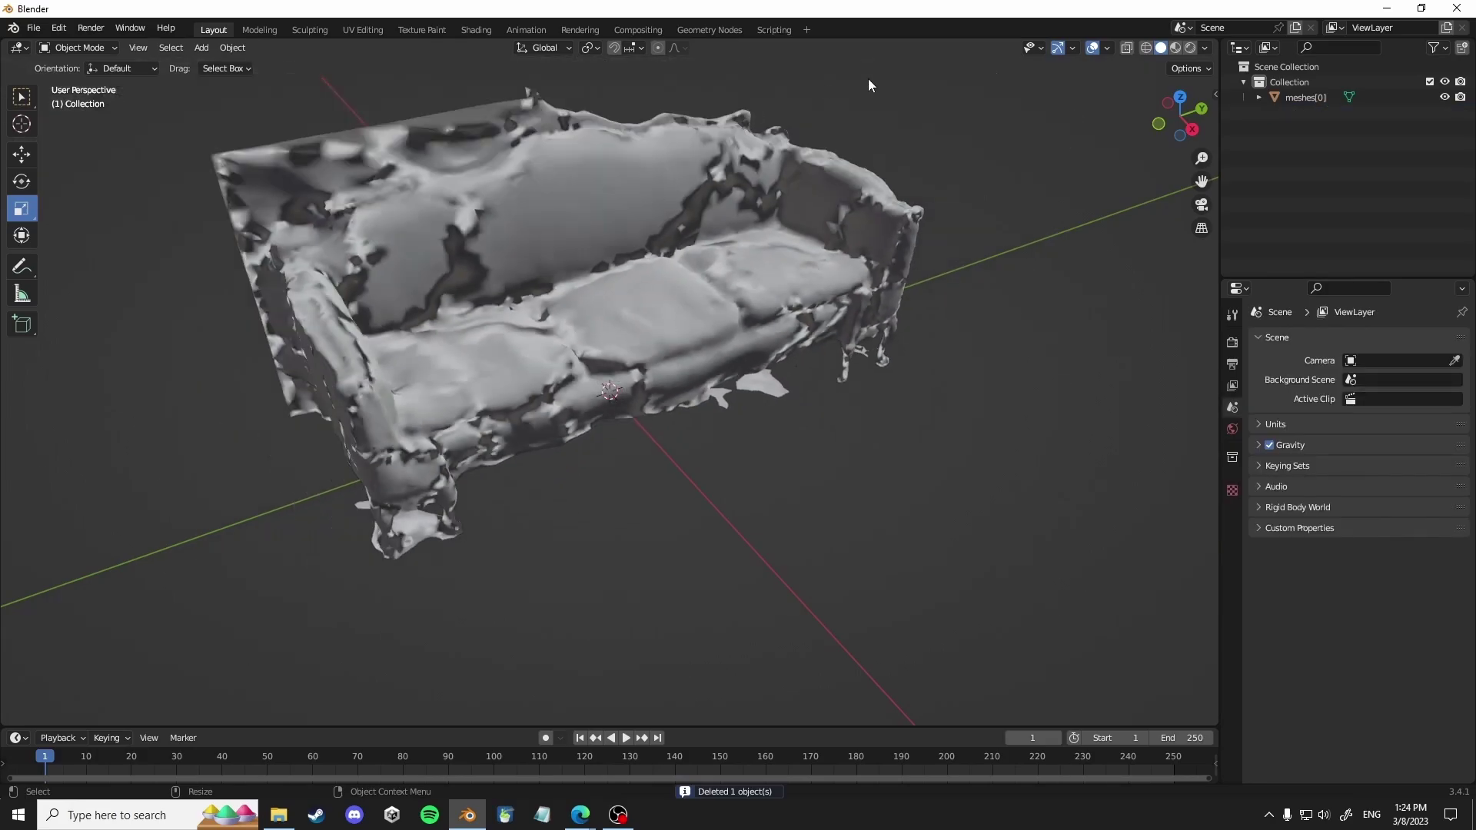
# - Switch the viewport to material preview and bring up the sofa mesh's material nodes in the Shading workspace
pyautogui.click(1176, 47)
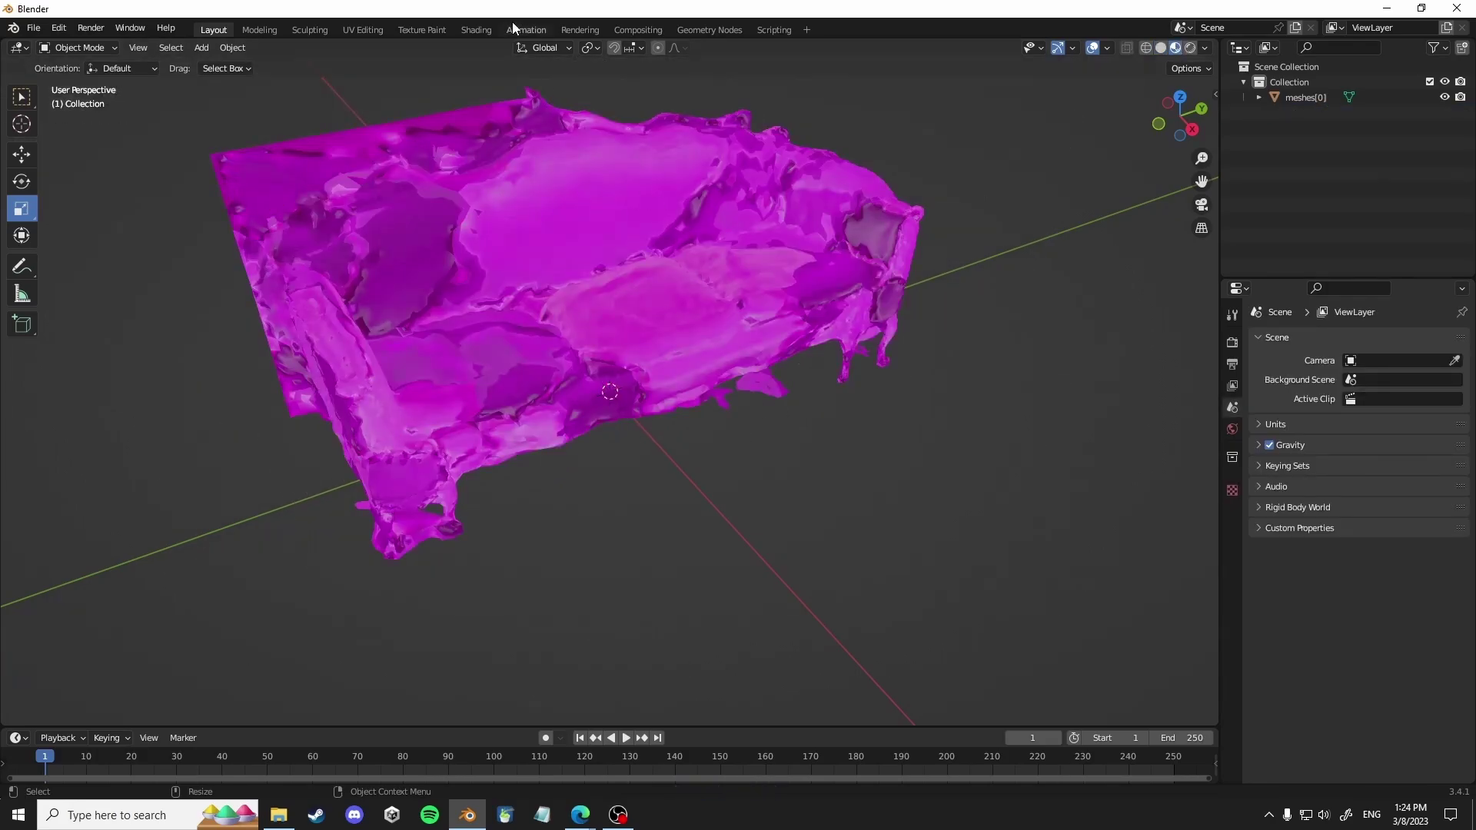
pyautogui.click(484, 29)
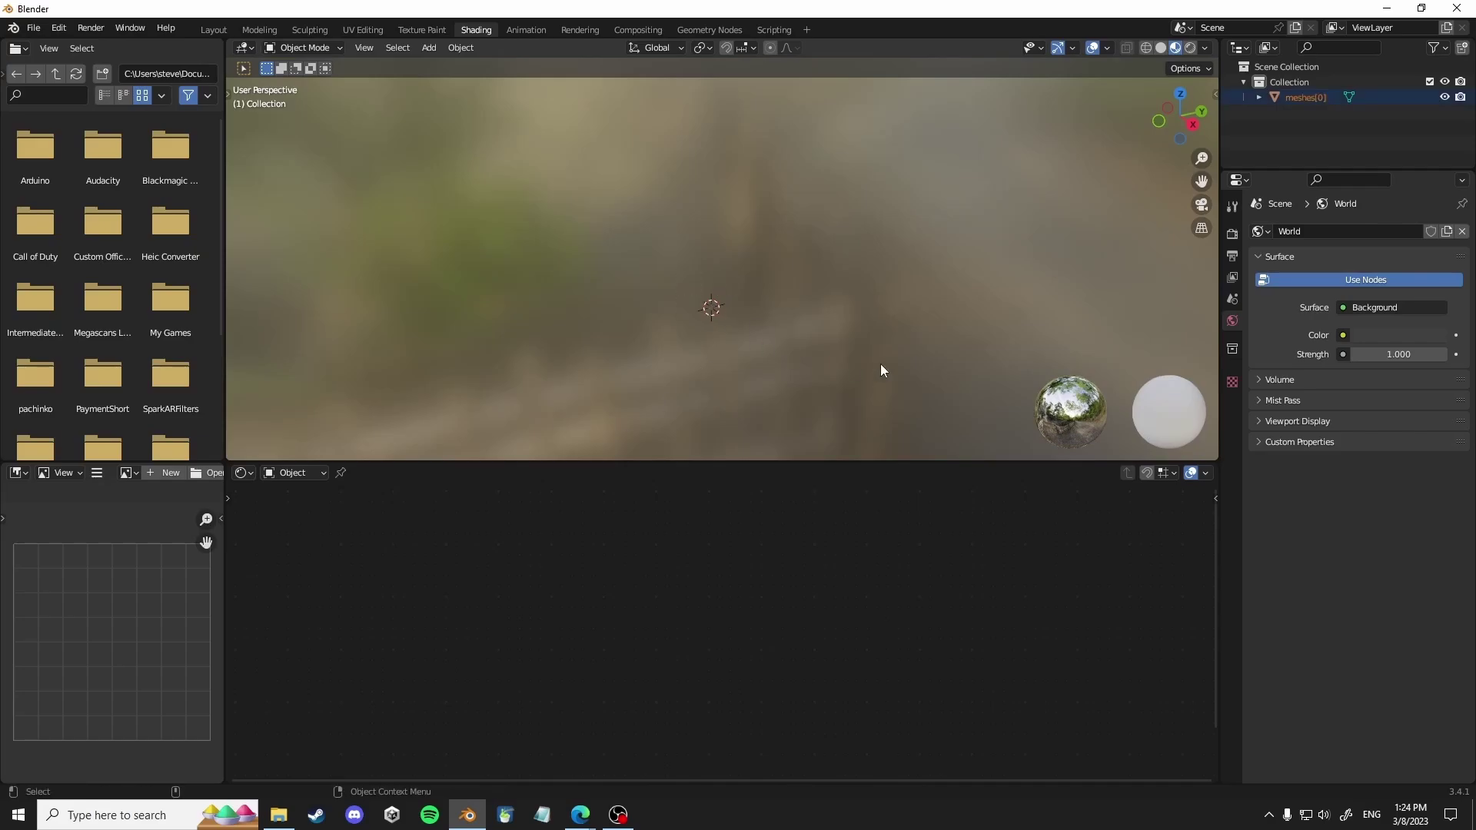
pyautogui.click(699, 246)
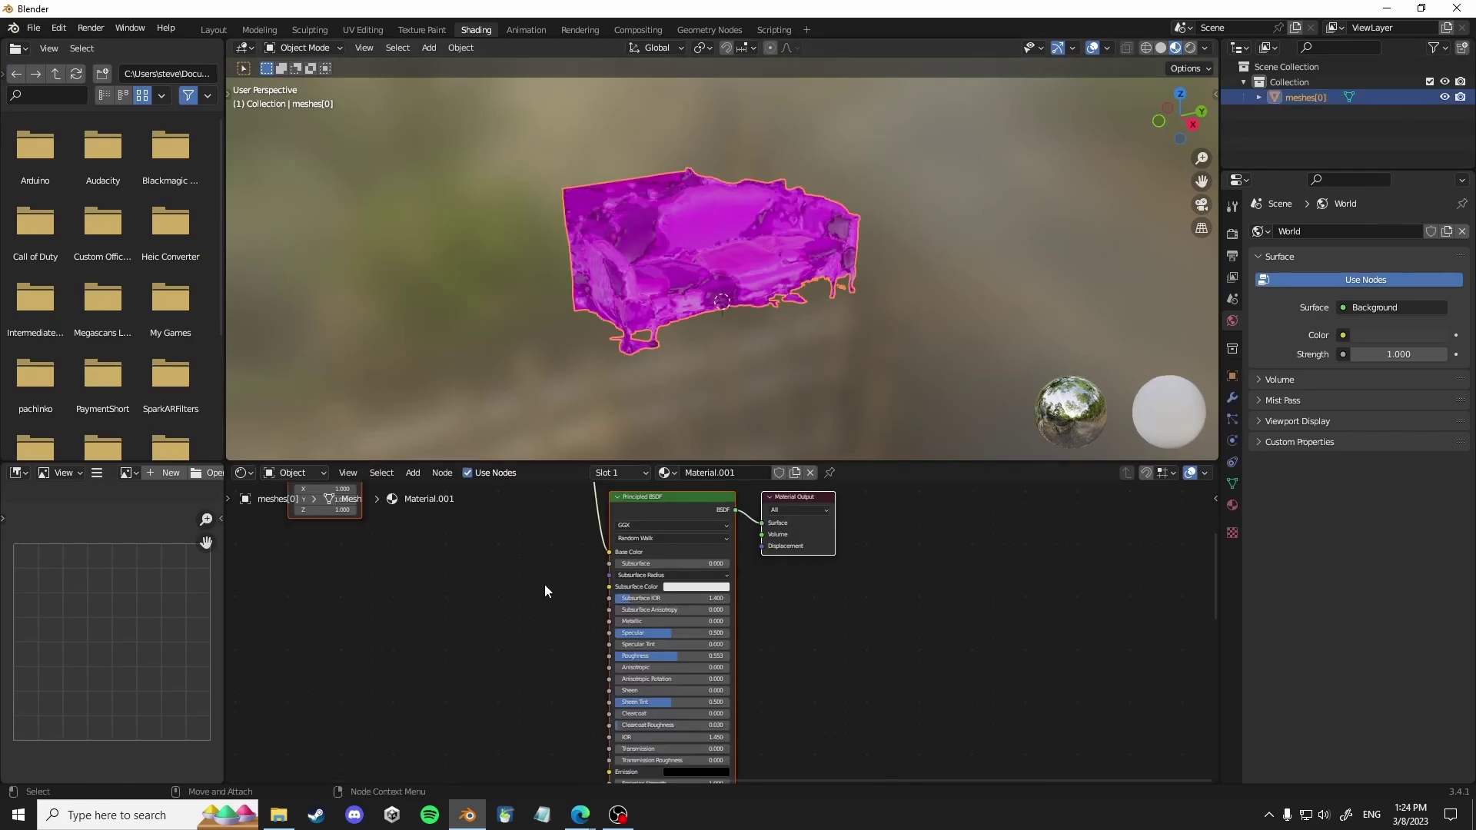
pyautogui.scroll(-10, 544, 591)
pyautogui.moveTo(581, 618); pyautogui.dragTo(583, 507, button='middle')
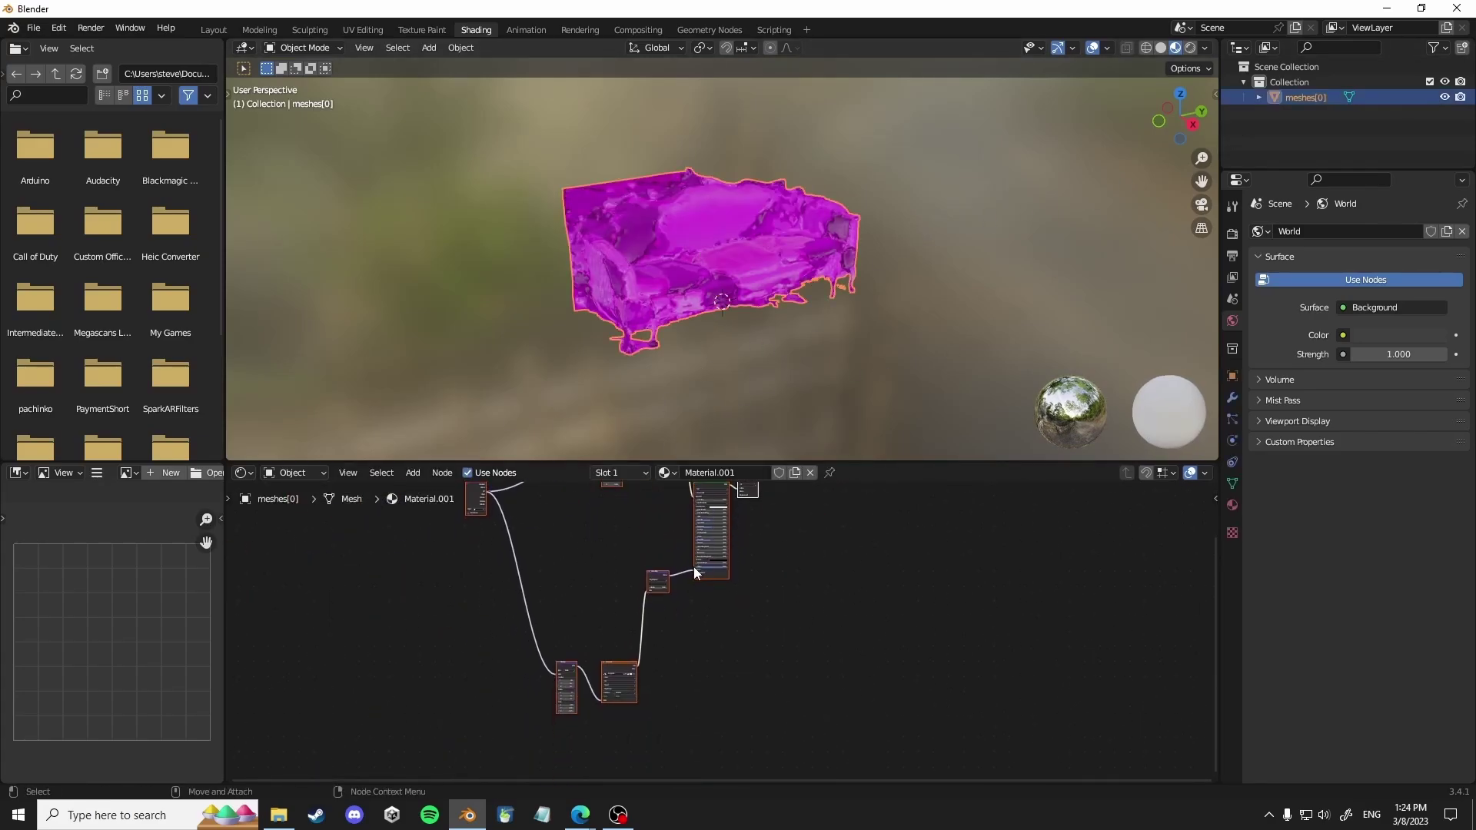
# - Disconnect the normal map from the Principled BSDF and delete its normal map, mapping and image nodes
pyautogui.moveTo(690, 568); pyautogui.dragTo(511, 564)
pyautogui.scroll(18, 556, 536)
pyautogui.moveTo(556, 537); pyautogui.dragTo(661, 633, button='middle')
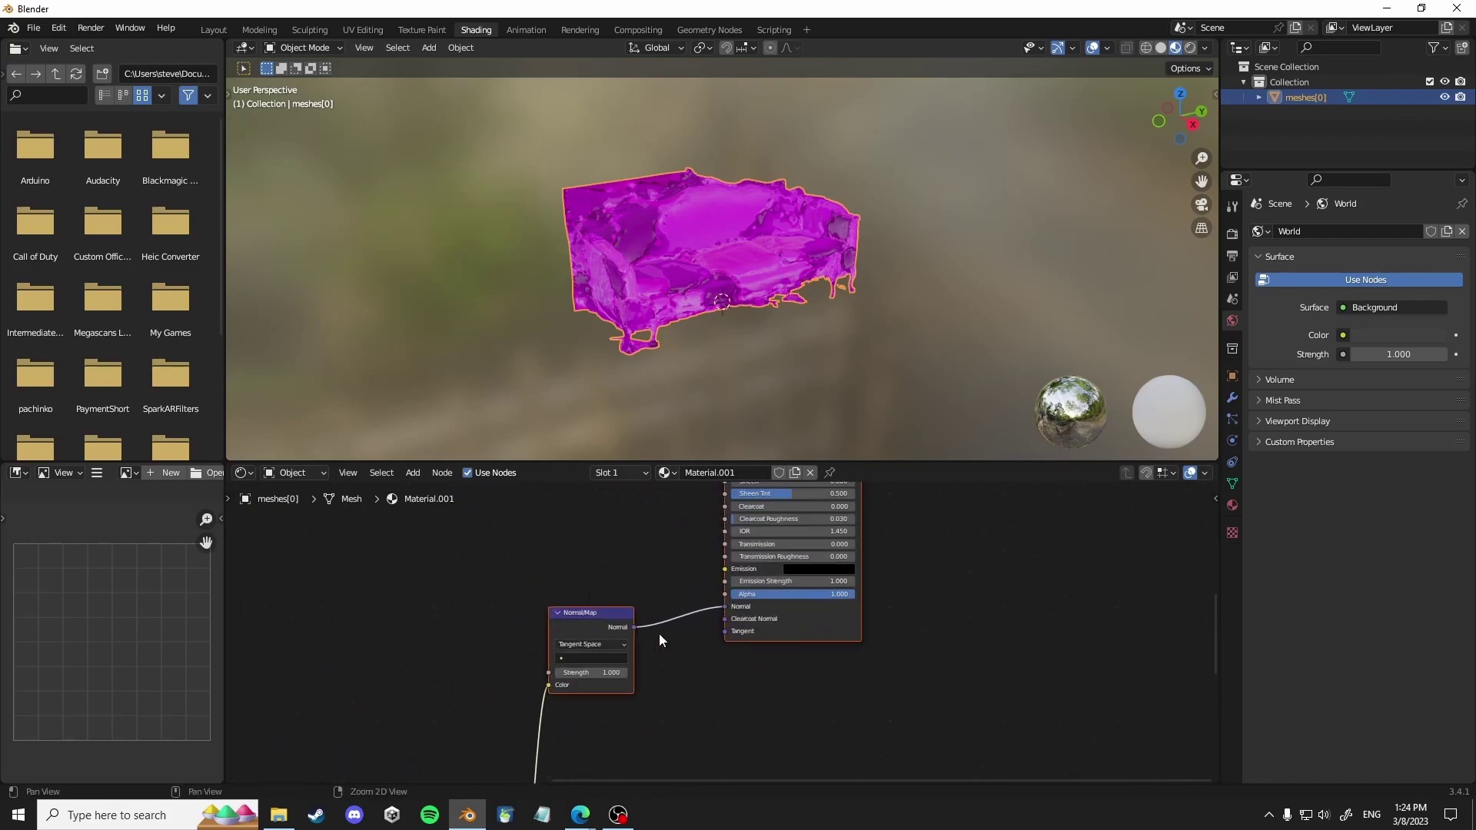
pyautogui.press('Home')
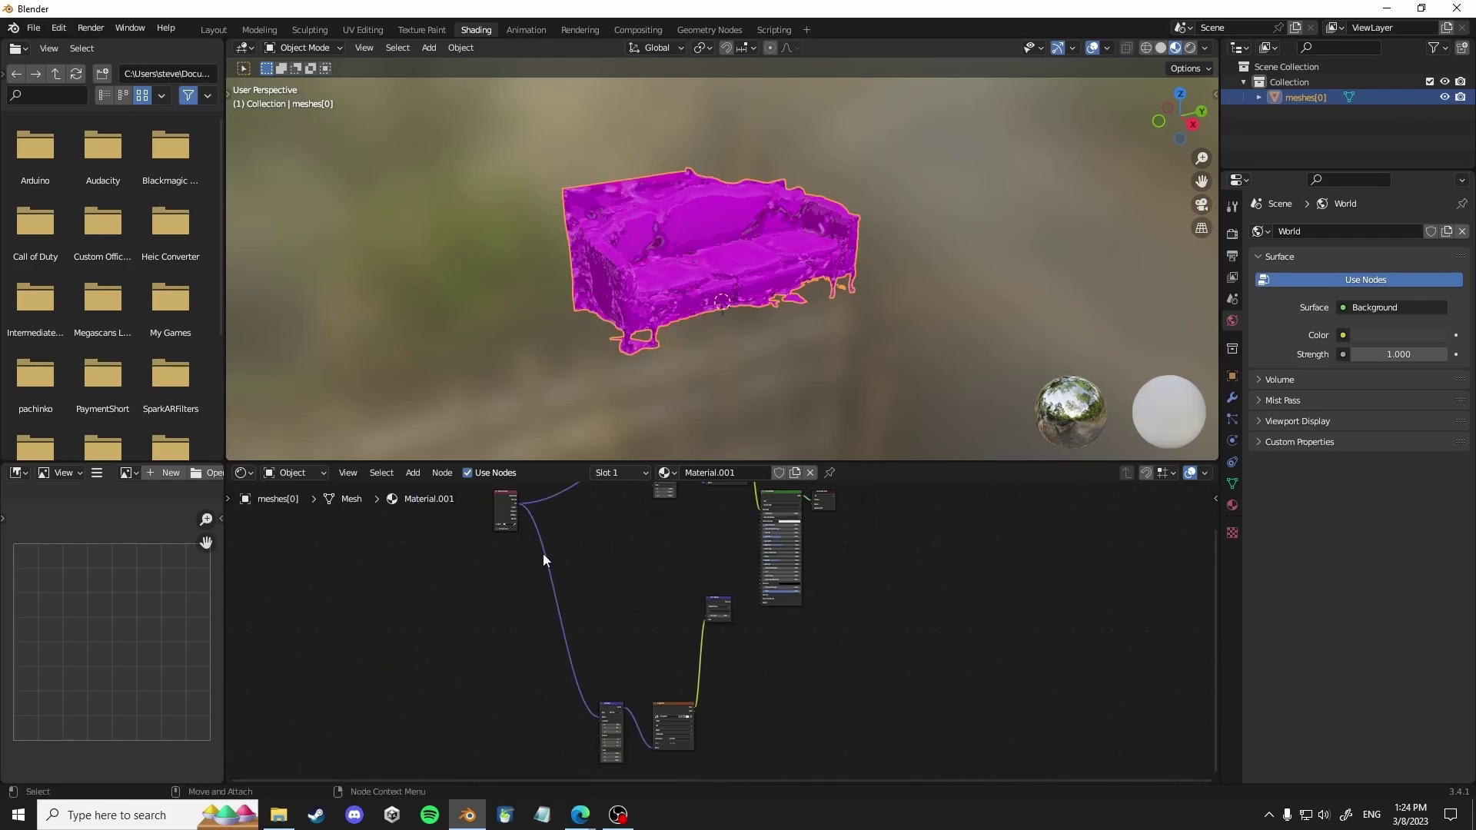
pyautogui.moveTo(586, 563); pyautogui.dragTo(750, 749)
pyautogui.press('x')
pyautogui.moveTo(725, 561); pyautogui.dragTo(721, 695, button='middle')
pyautogui.scroll(9, 721, 627)
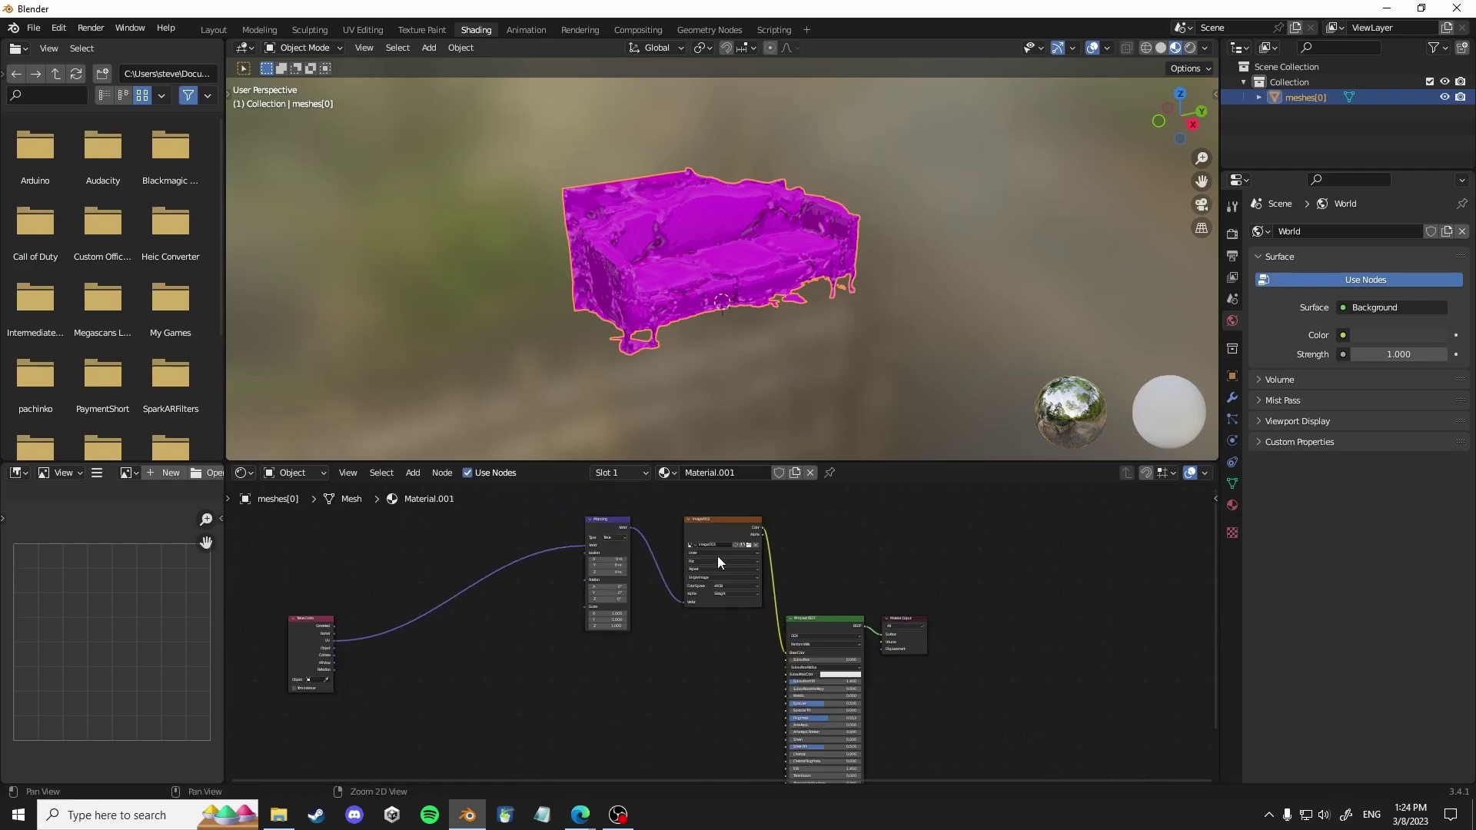
# - Assign the existing picture "Image" to the texture node that feeds the sofa material's Base Color
pyautogui.click(657, 597)
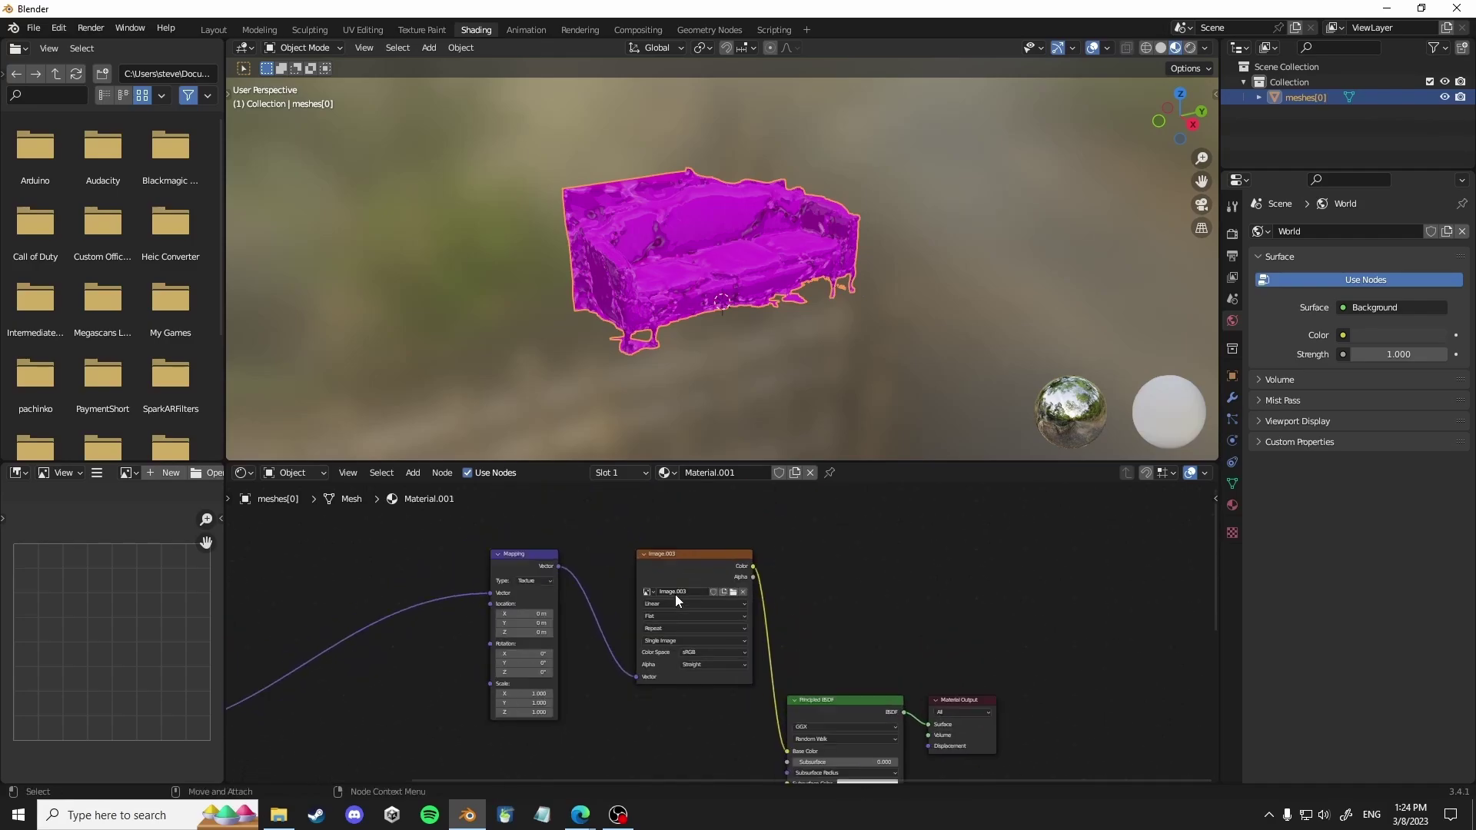
pyautogui.scroll(5, 678, 596)
pyautogui.click(547, 536)
pyautogui.click(601, 296)
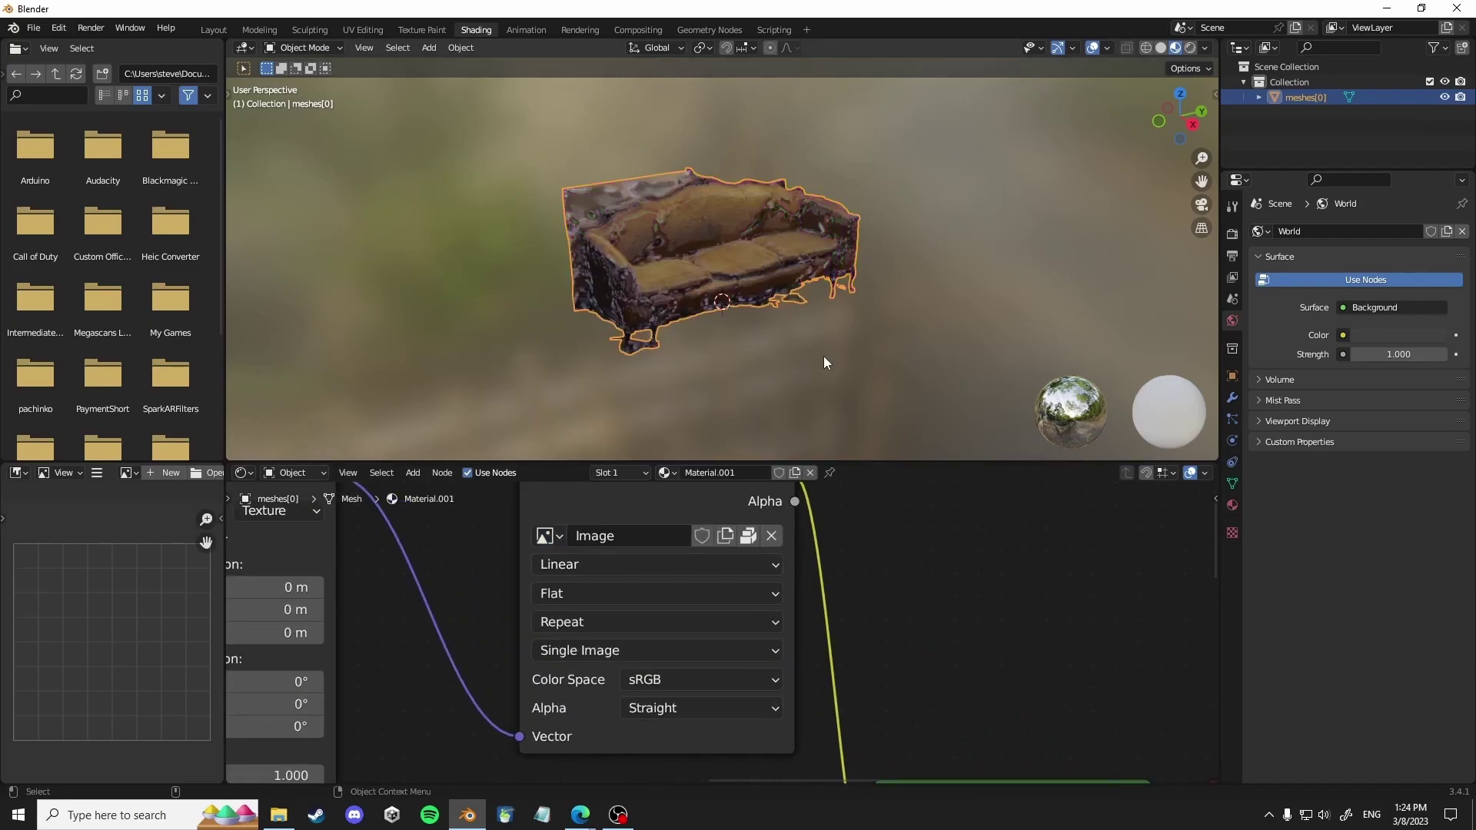
pyautogui.scroll(-5, 910, 662)
pyautogui.moveTo(884, 615); pyautogui.dragTo(826, 391, button='middle')
pyautogui.moveTo(773, 617); pyautogui.dragTo(713, 617)
pyautogui.moveTo(832, 641); pyautogui.dragTo(887, 641)
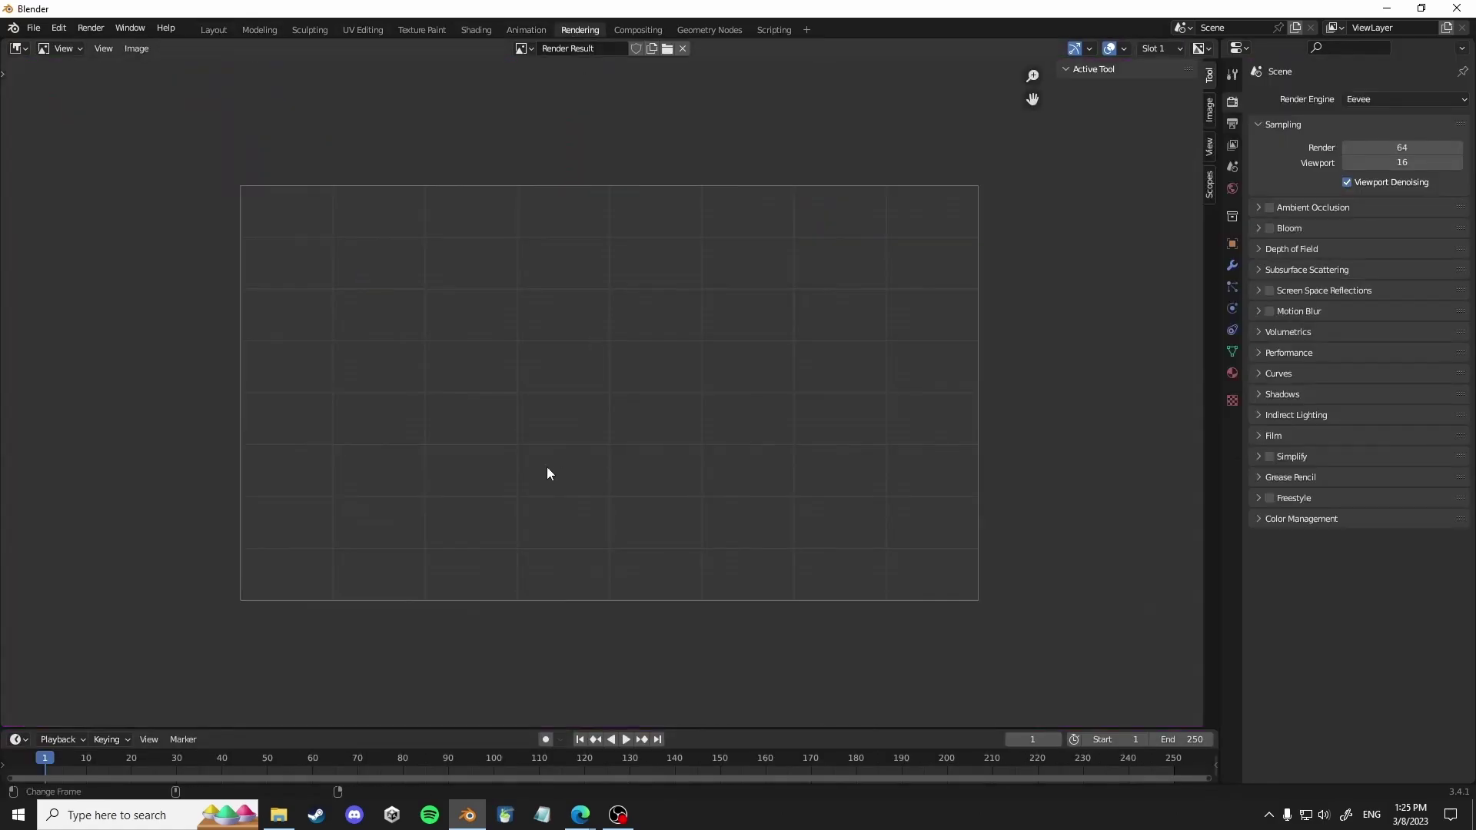
# - In the Shading workspace, disconnect and delete the normal map branch of the uncut room scan's material
pyautogui.click(462, 29)
pyautogui.scroll(-5, 707, 593)
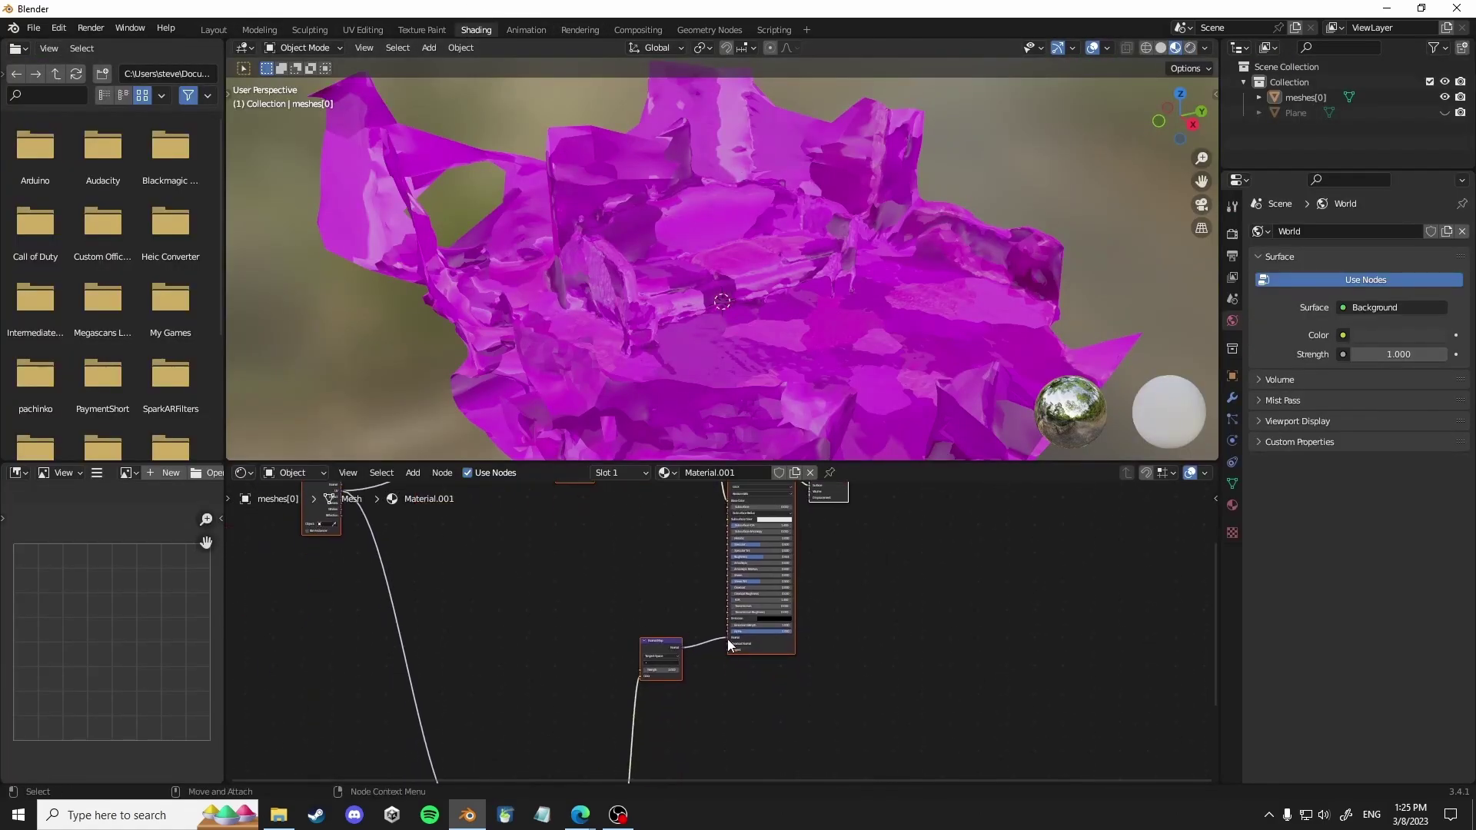
pyautogui.scroll(-1, 594, 686)
pyautogui.moveTo(538, 600); pyautogui.dragTo(695, 757)
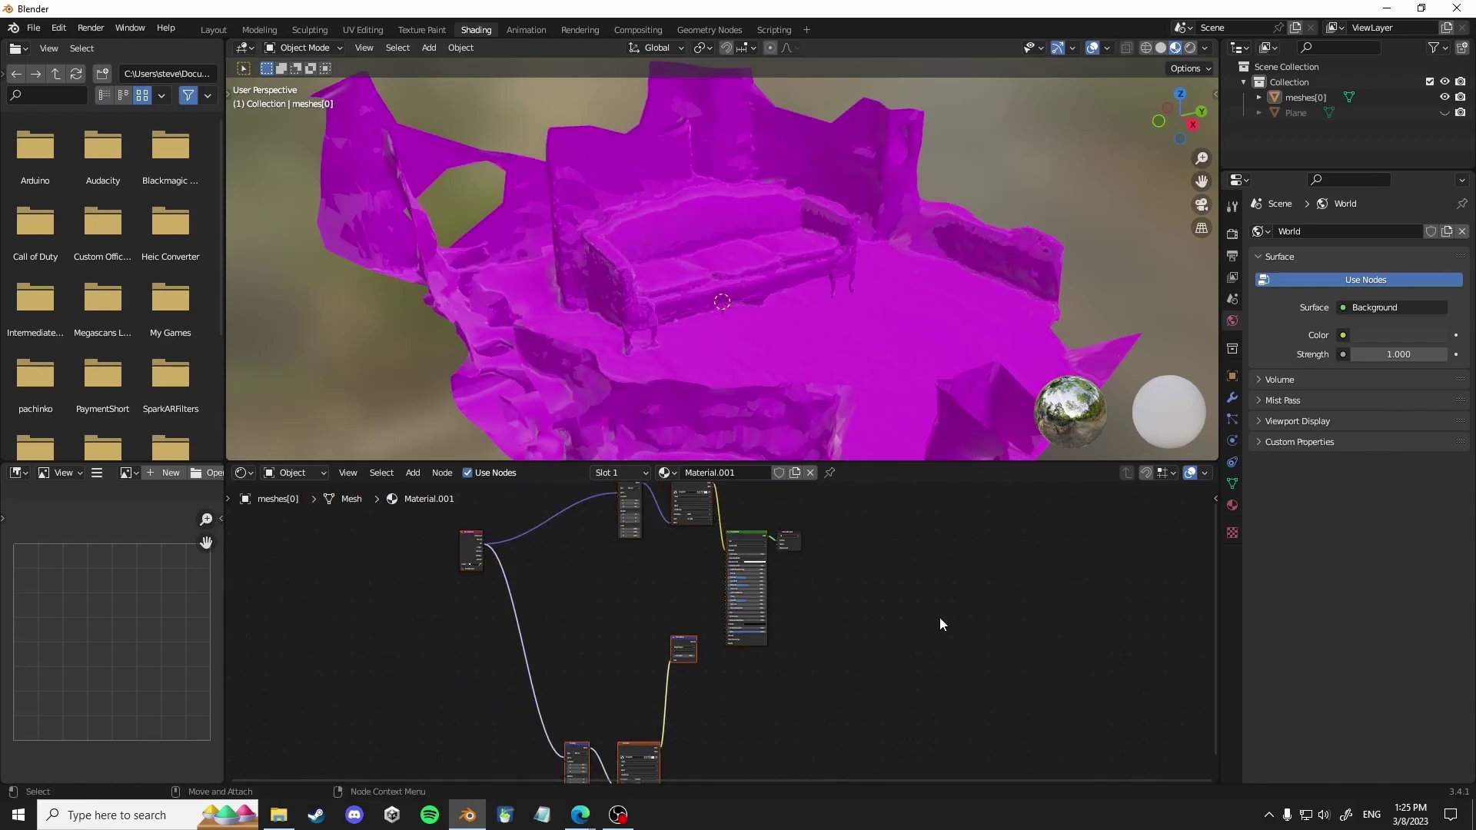
pyautogui.scroll(-2, 695, 716)
pyautogui.moveTo(693, 715); pyautogui.dragTo(728, 717, button='middle')
pyautogui.press('x')
pyautogui.scroll(4, 728, 717)
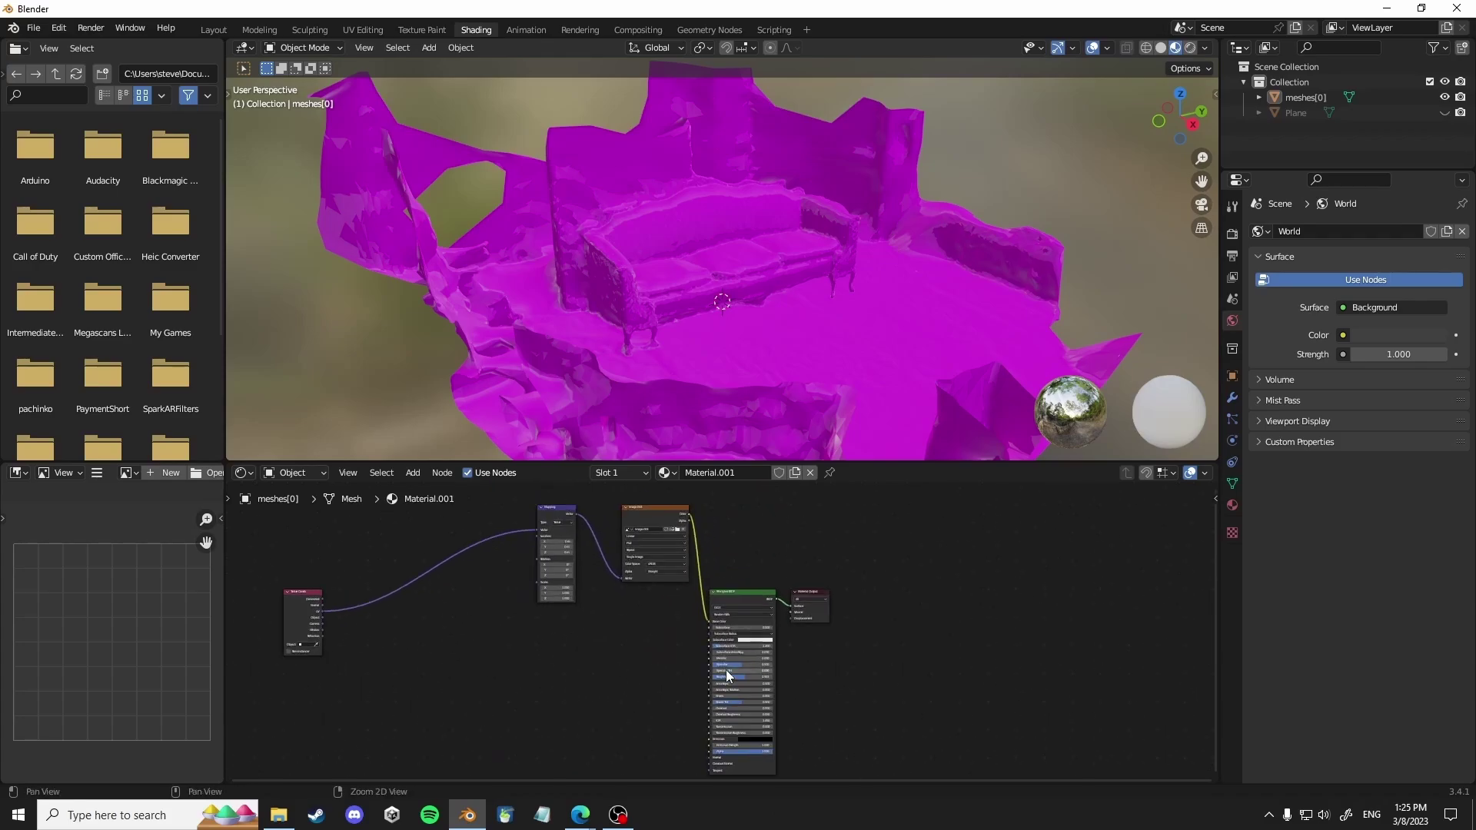
# - Assign "Image" to the room scan's Base Color texture node and lower the Principled BSDF's Specular to 0
pyautogui.moveTo(742, 630); pyautogui.dragTo(754, 631)
pyautogui.moveTo(620, 505); pyautogui.dragTo(637, 571, button='middle')
pyautogui.click(627, 572)
pyautogui.scroll(5, 647, 209)
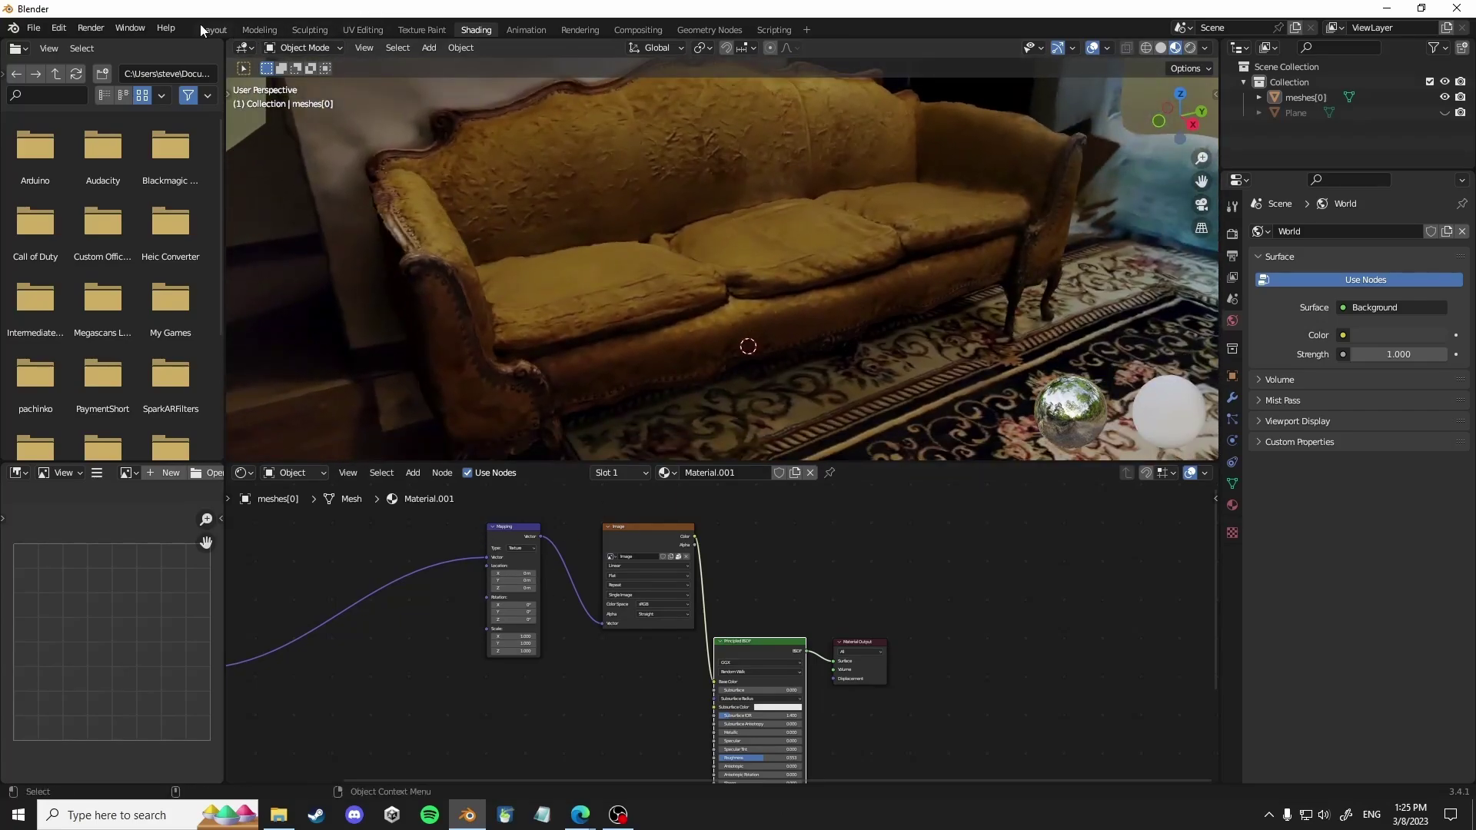
# - Return to the Layout workspace with the textured sofa and rug in view
pyautogui.click(213, 29)
pyautogui.scroll(-3, 739, 386)
pyautogui.scroll(2, 642, 402)
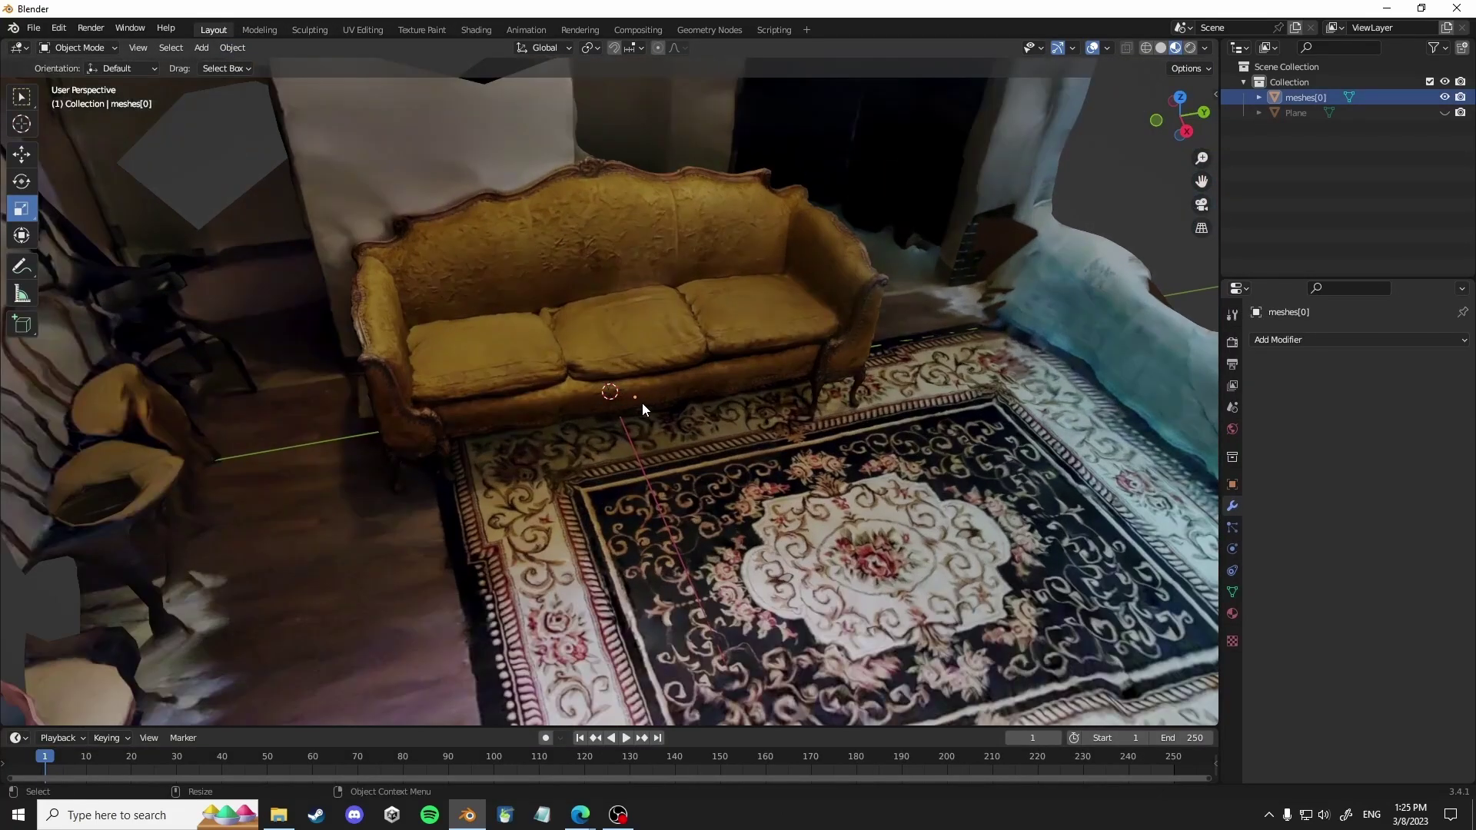
# - In Edit Mode, merge the room scan's overlapping vertices by distance, using a merge distance of 0.00001 m
pyautogui.click(73, 47)
pyautogui.click(79, 82)
pyautogui.scroll(-5, 84, 91)
pyautogui.click(75, 47)
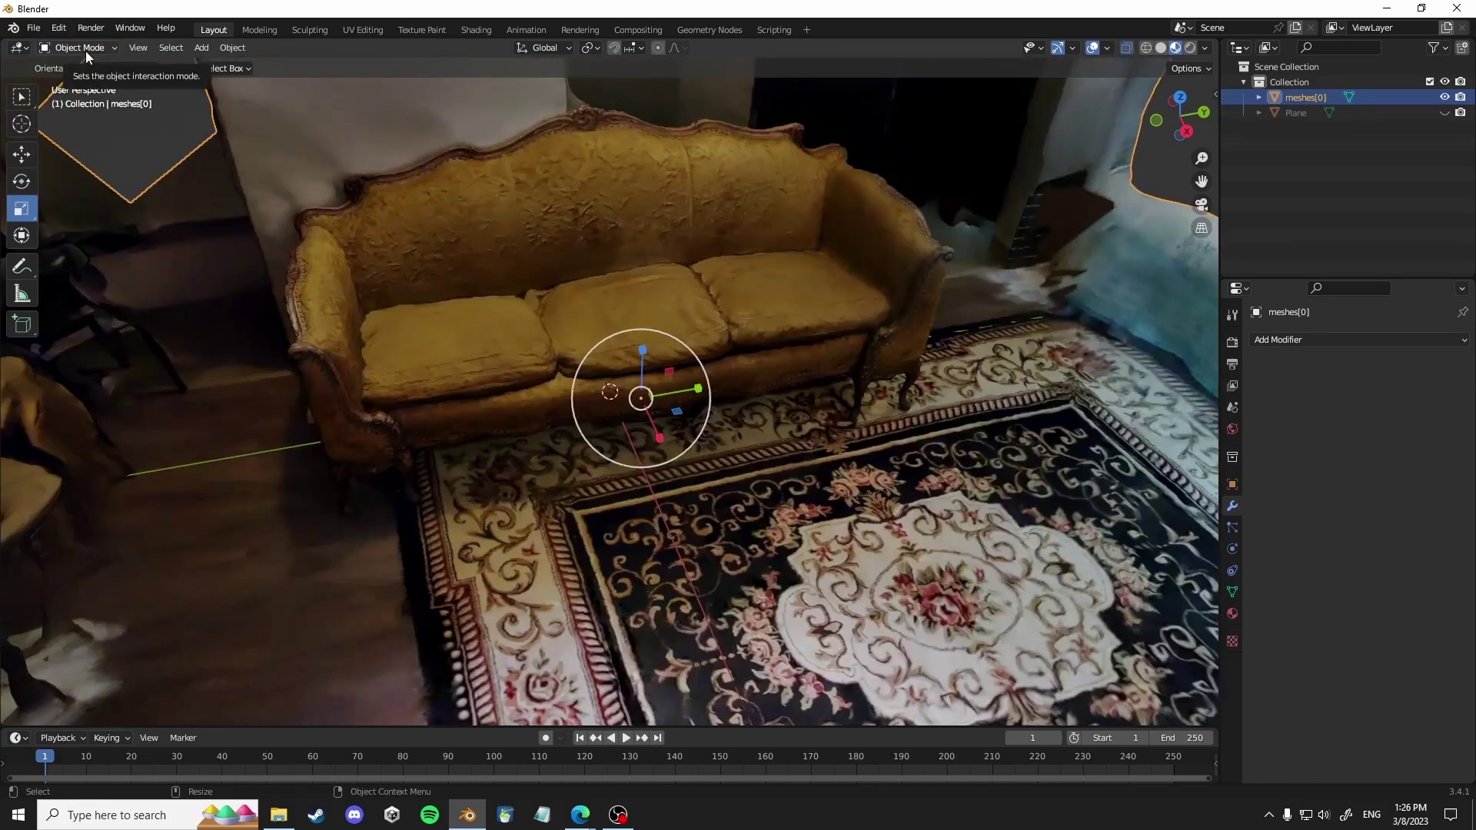
pyautogui.click(75, 48)
pyautogui.click(79, 82)
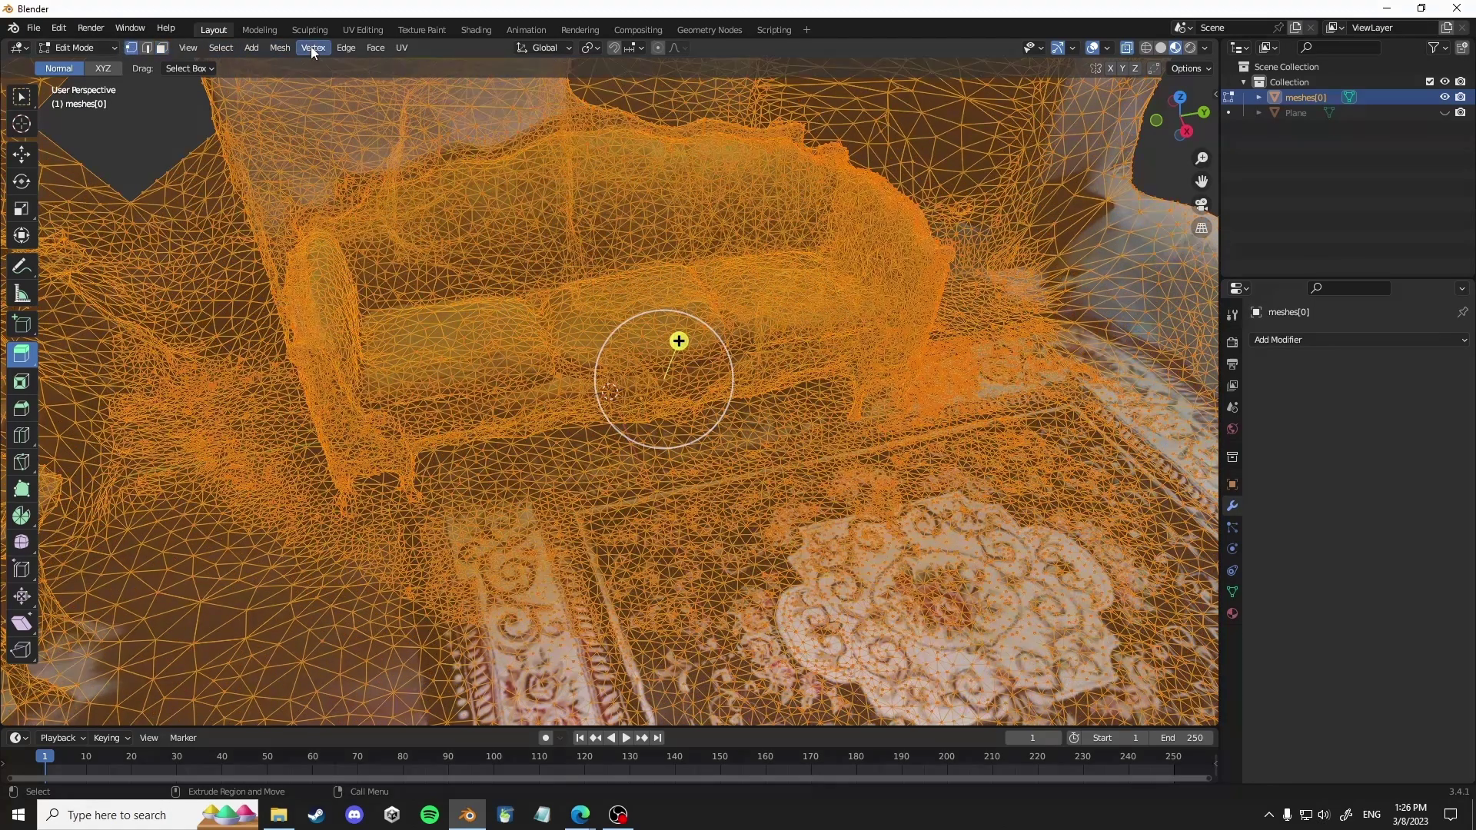
pyautogui.click(280, 48)
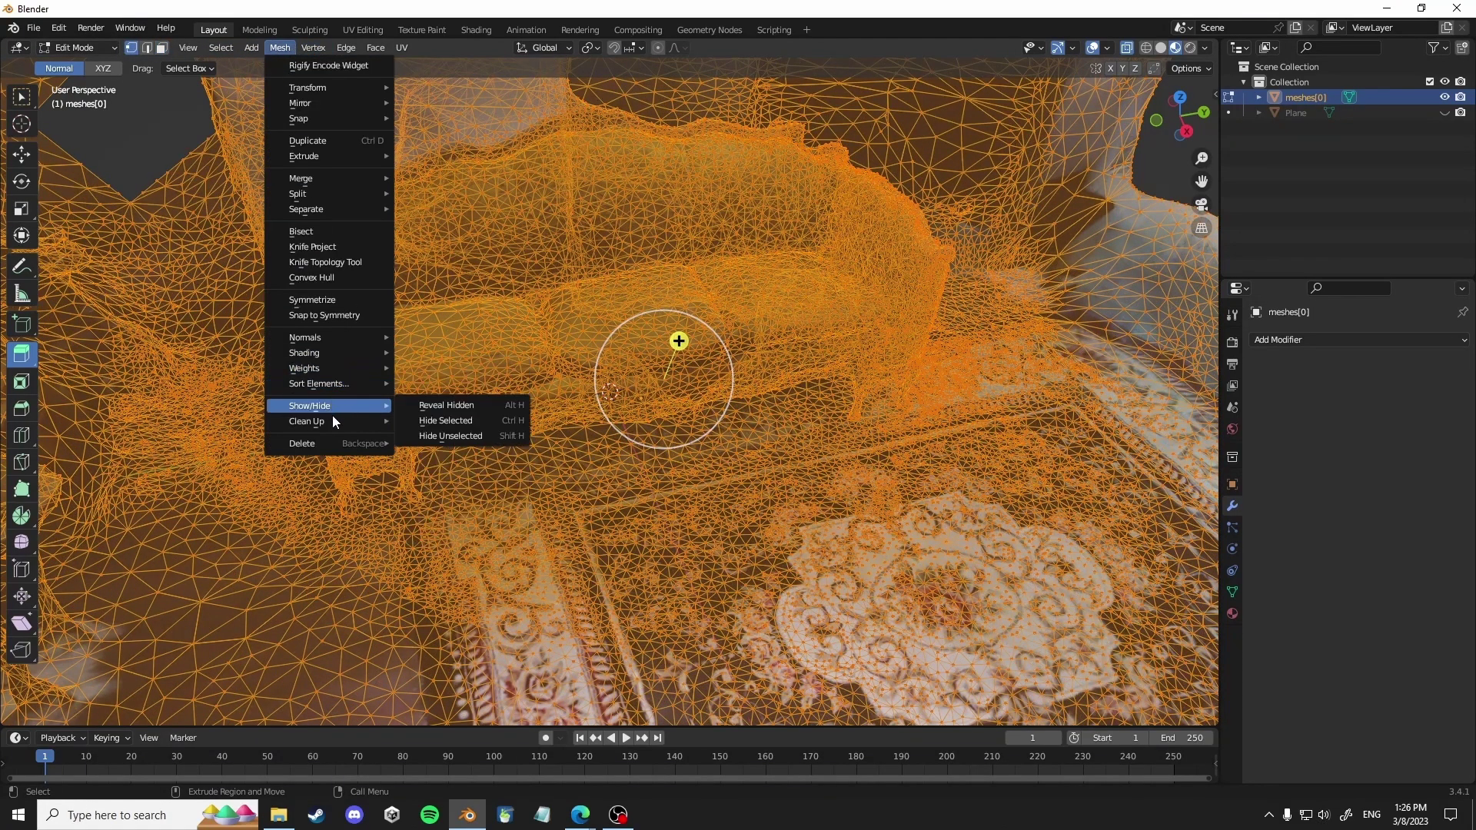
pyautogui.moveTo(362, 421)
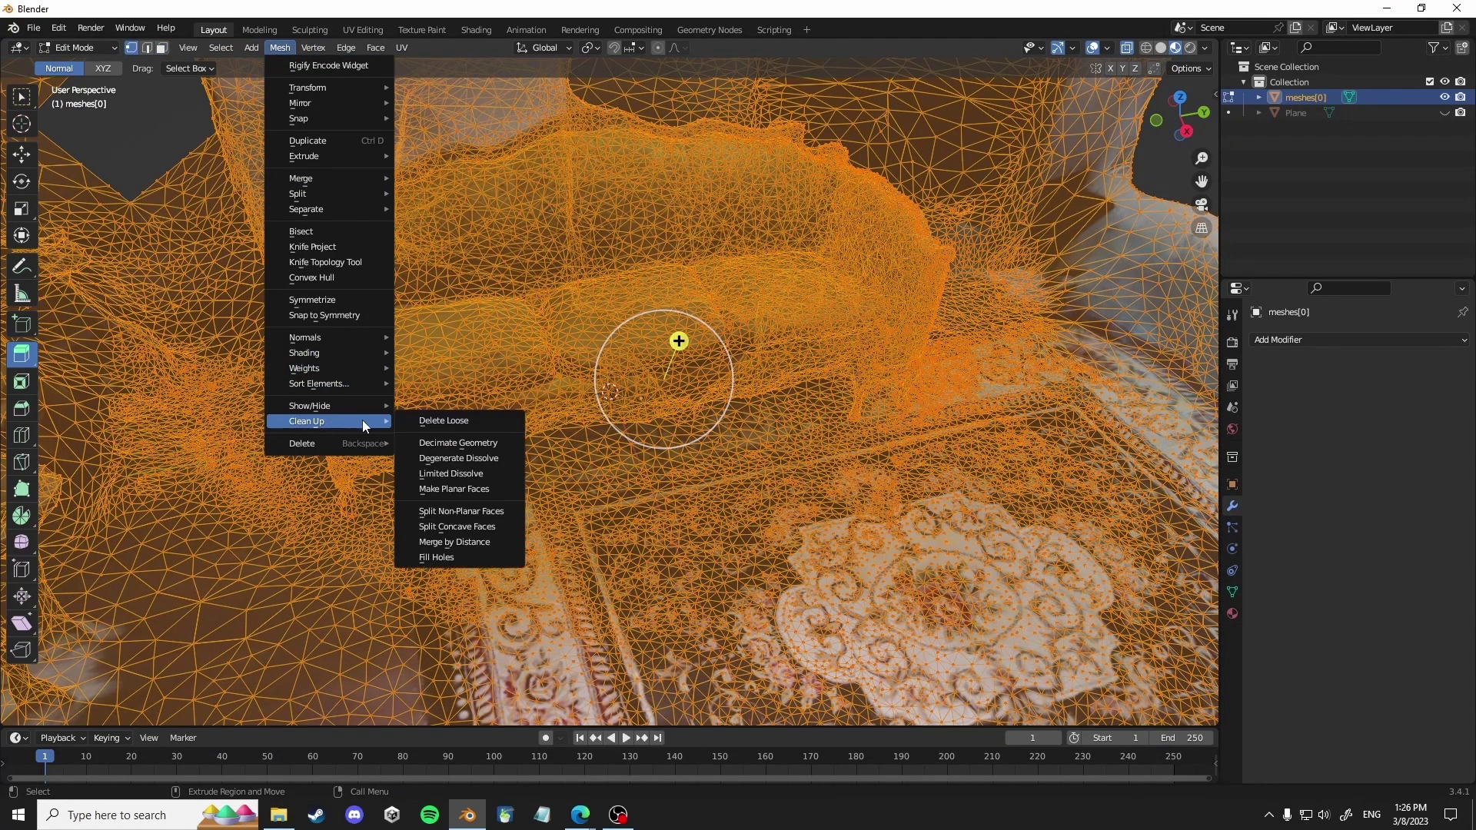
pyautogui.click(502, 541)
pyautogui.click(127, 715)
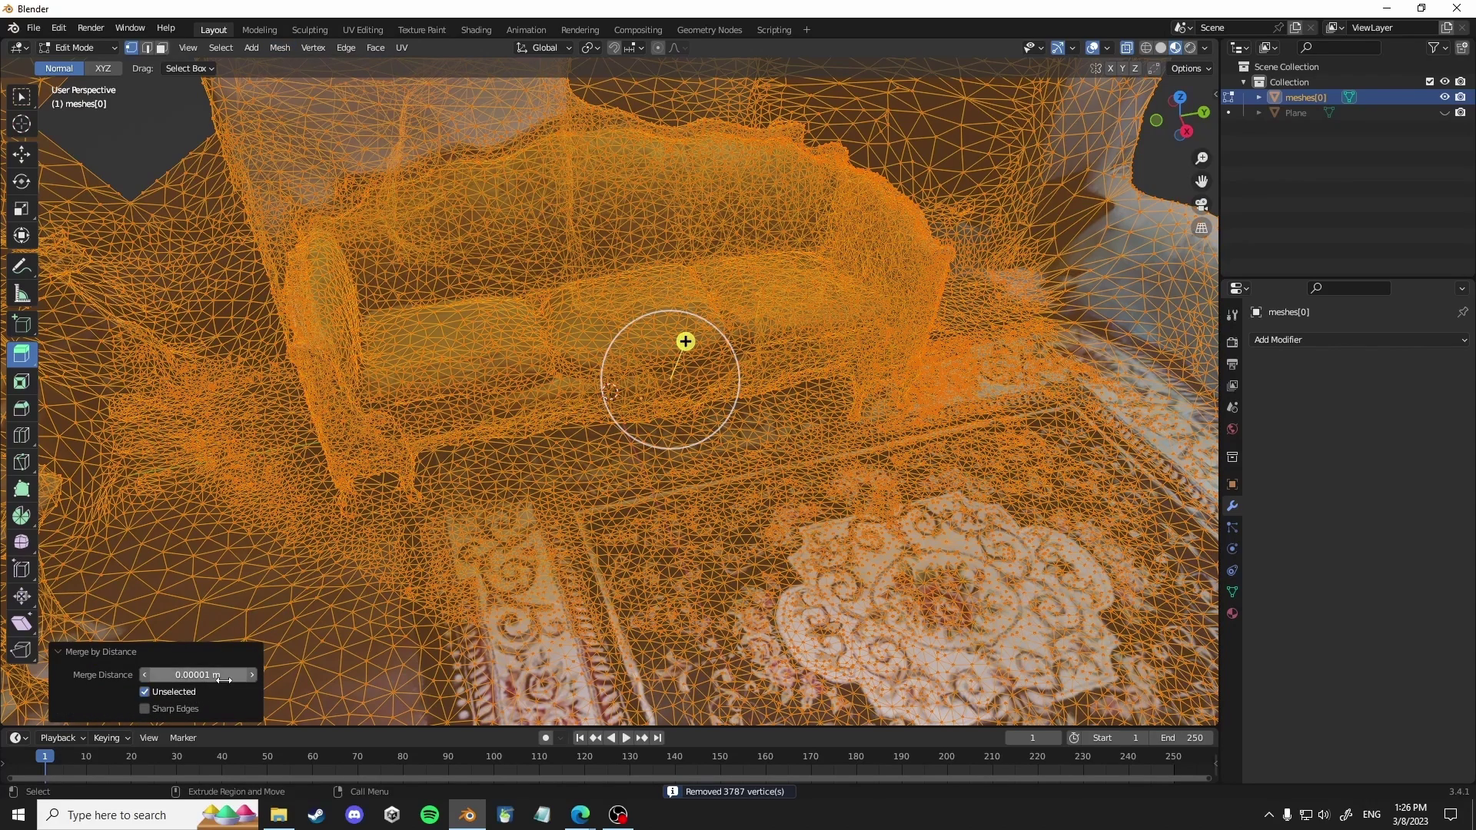
# - Deselect the scan's geometry, return to Object Mode and unhide the box-shaped cutter Plane around the sofa
pyautogui.scroll(-8, 503, 531)
pyautogui.click(883, 444)
pyautogui.scroll(7, 572, 376)
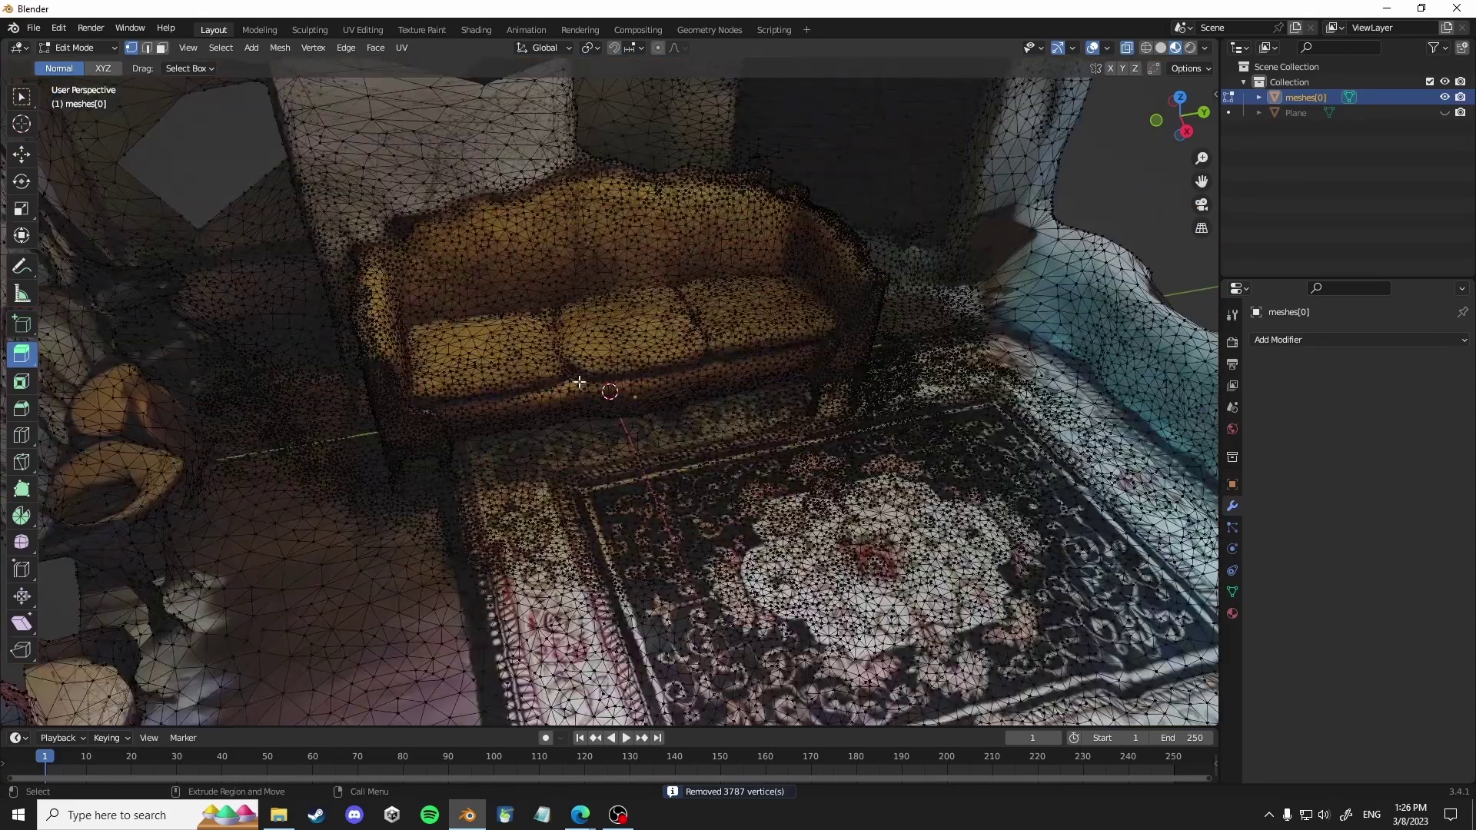
pyautogui.click(77, 47)
pyautogui.click(77, 55)
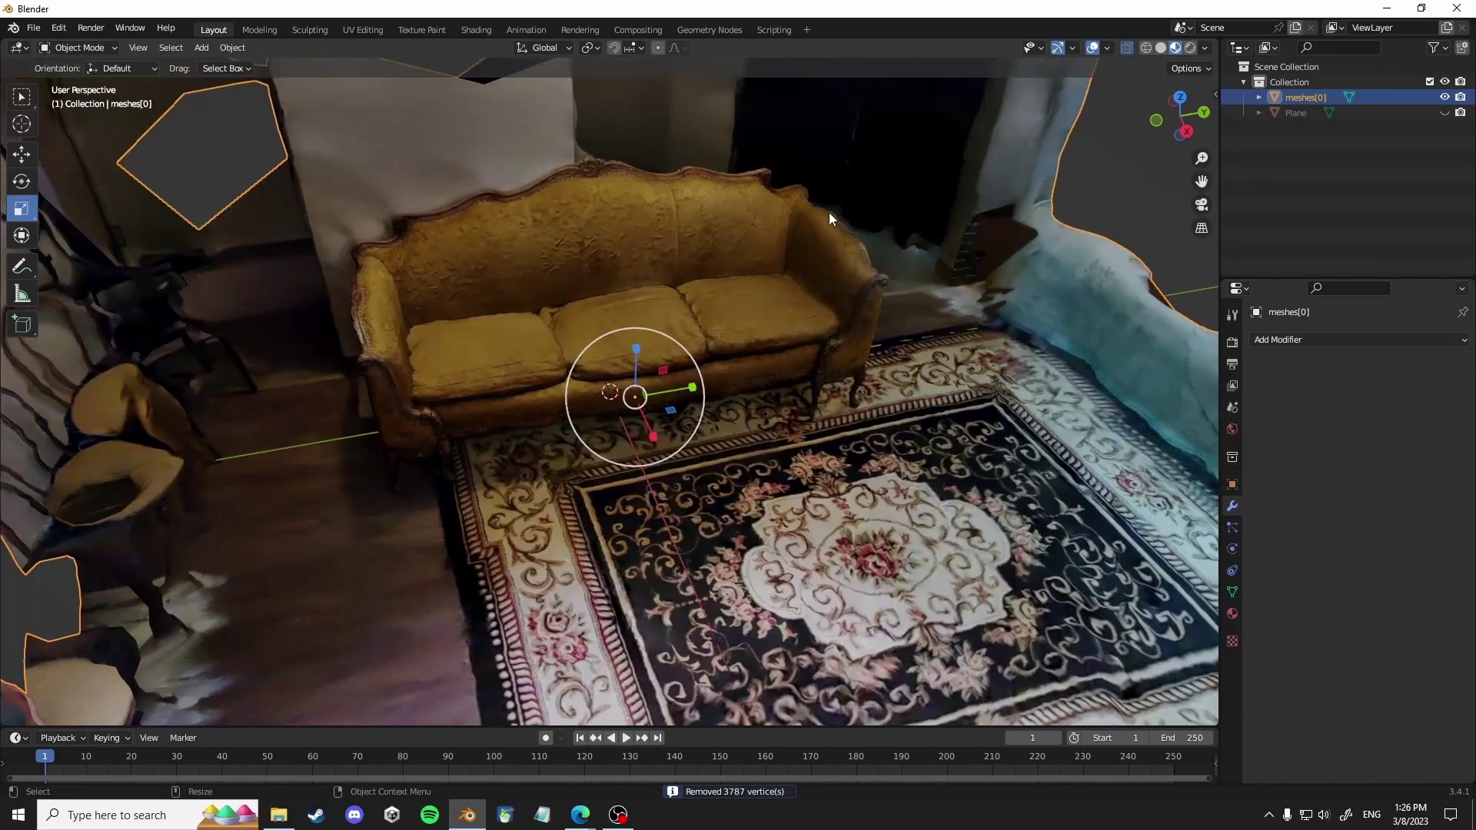
pyautogui.scroll(-4, 824, 223)
pyautogui.click(1444, 112)
pyautogui.scroll(4, 801, 283)
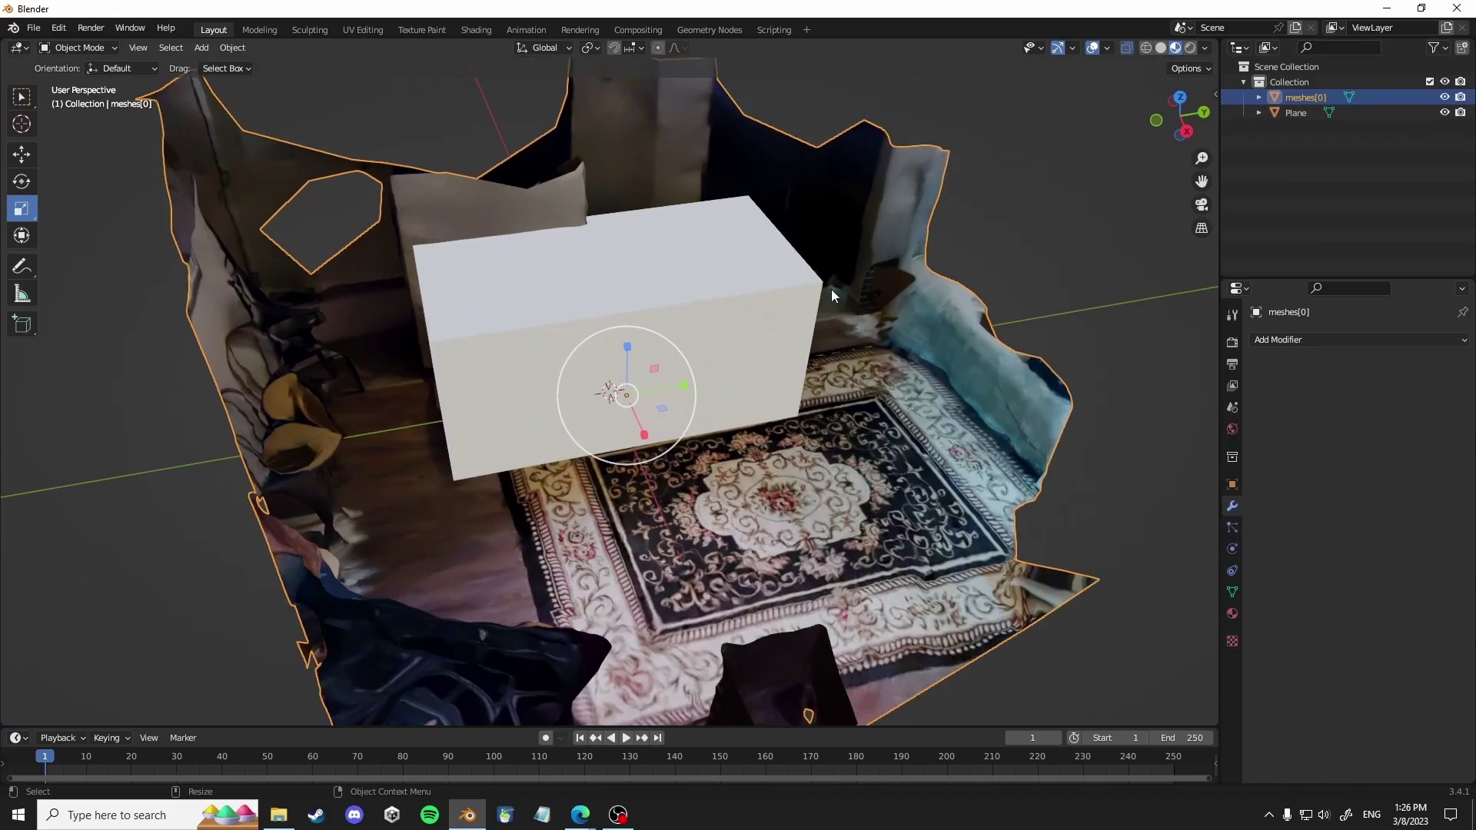
# - Add a Boolean modifier to the room scan, set to Intersect with the box-shaped cutter, and apply it
pyautogui.click(1299, 340)
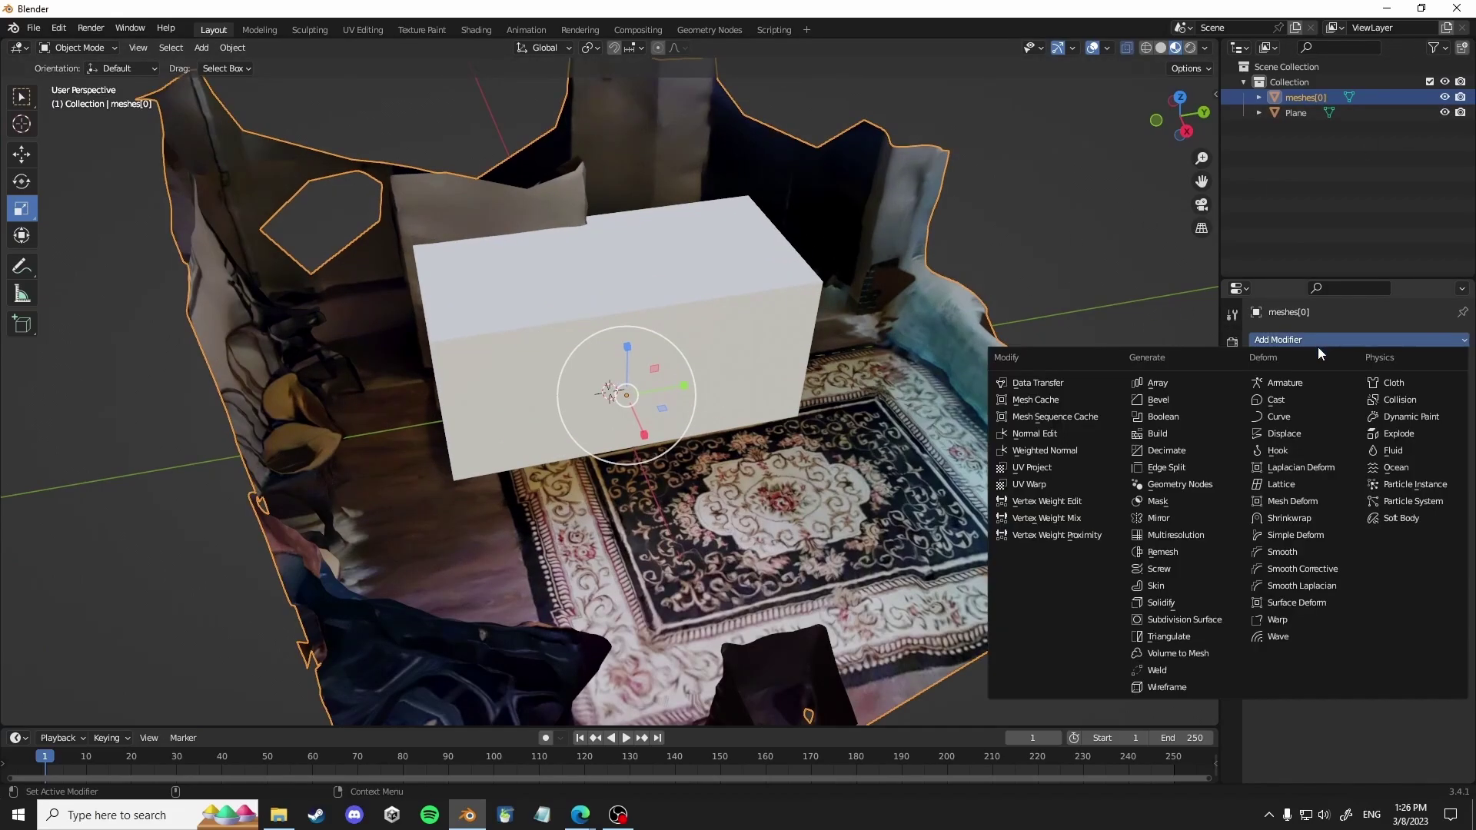
pyautogui.click(1177, 415)
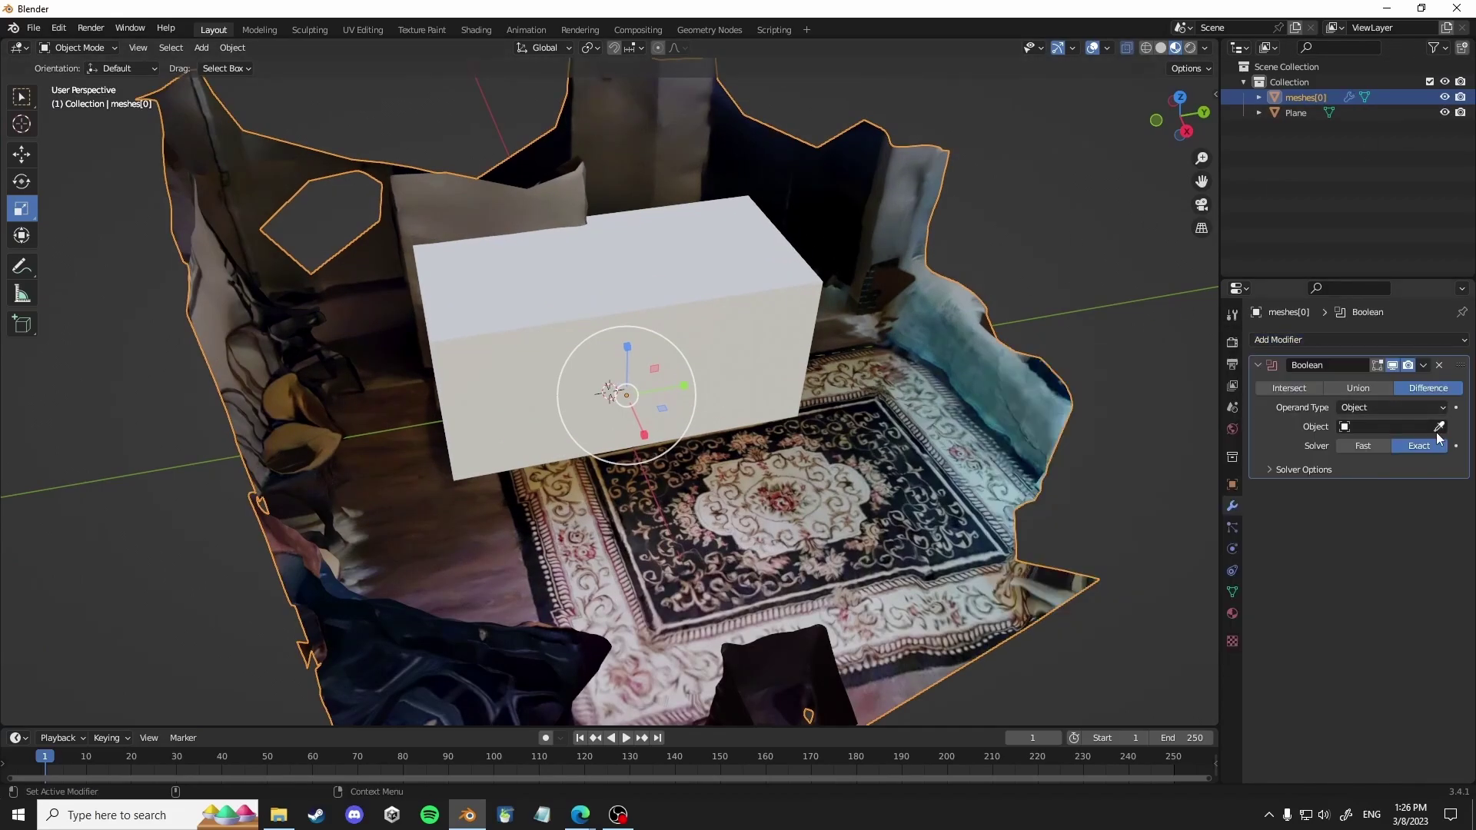
pyautogui.click(1312, 389)
pyautogui.click(1423, 365)
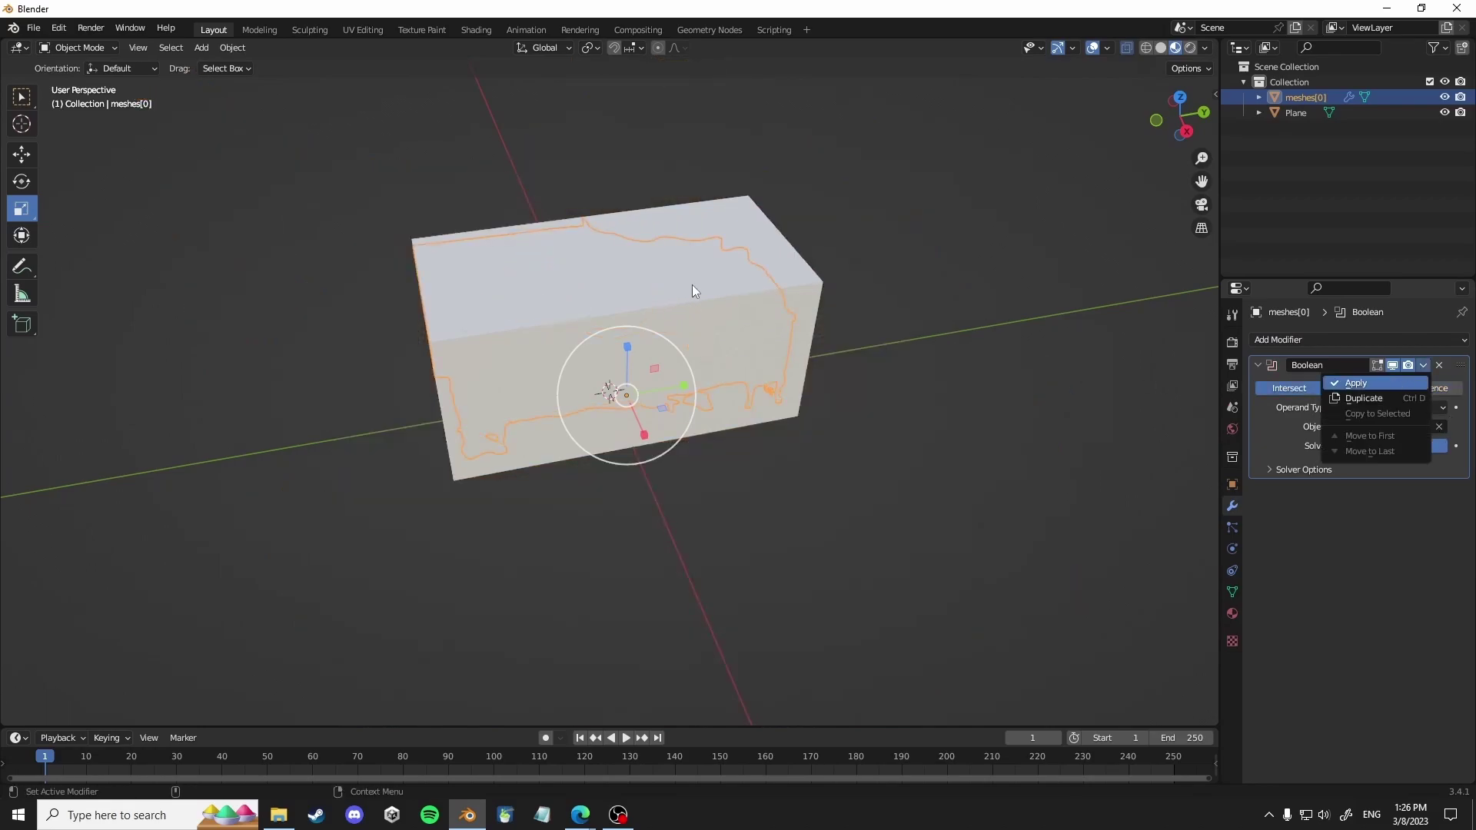
pyautogui.press('Return')
# - Delete the box-shaped cutter so that only the cut-out sofa remains in the scene
pyautogui.press('Delete')
pyautogui.scroll(4, 620, 241)
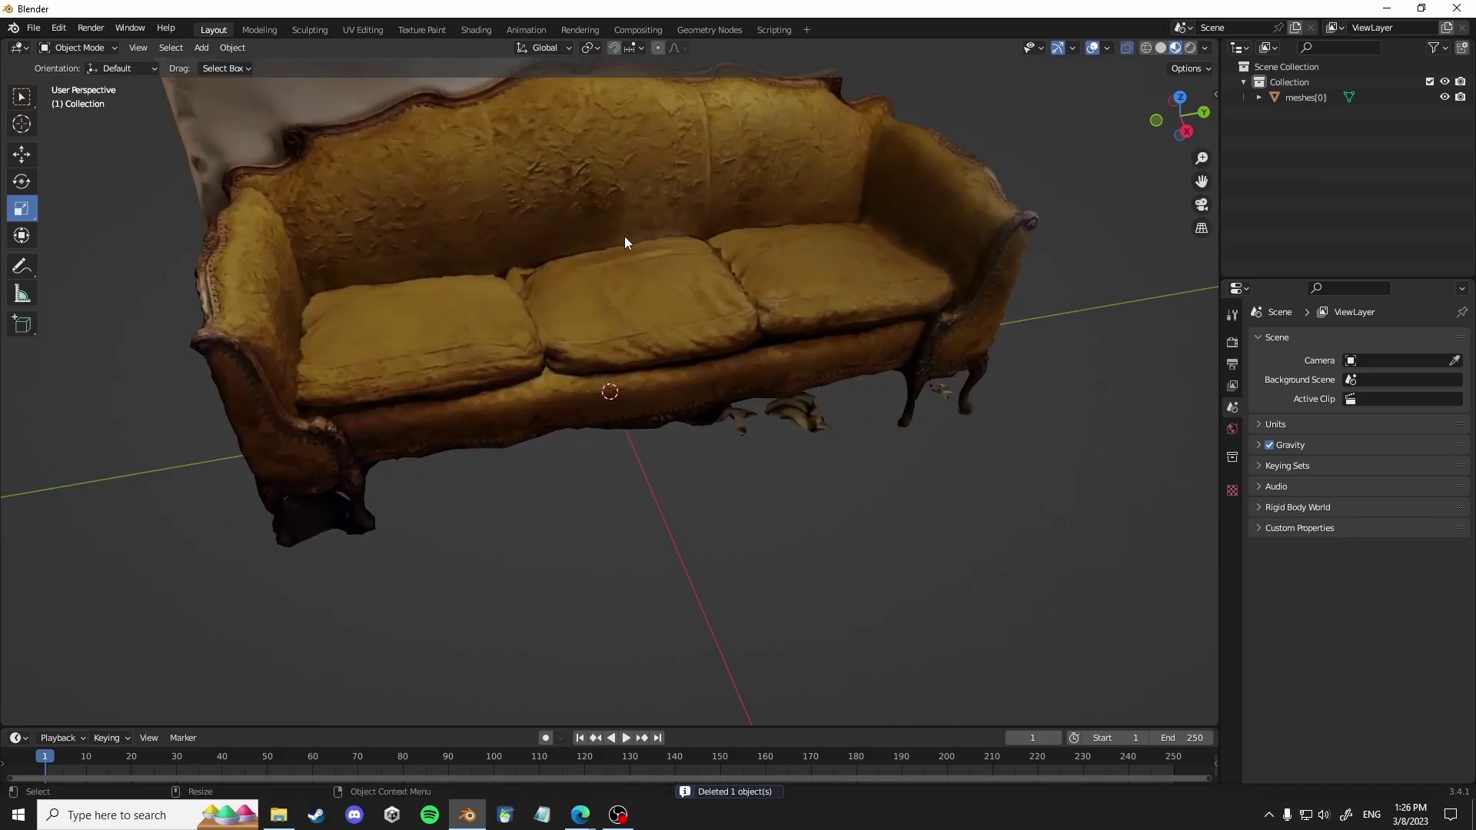
pyautogui.moveTo(620, 241); pyautogui.dragTo(638, 327, button='middle')
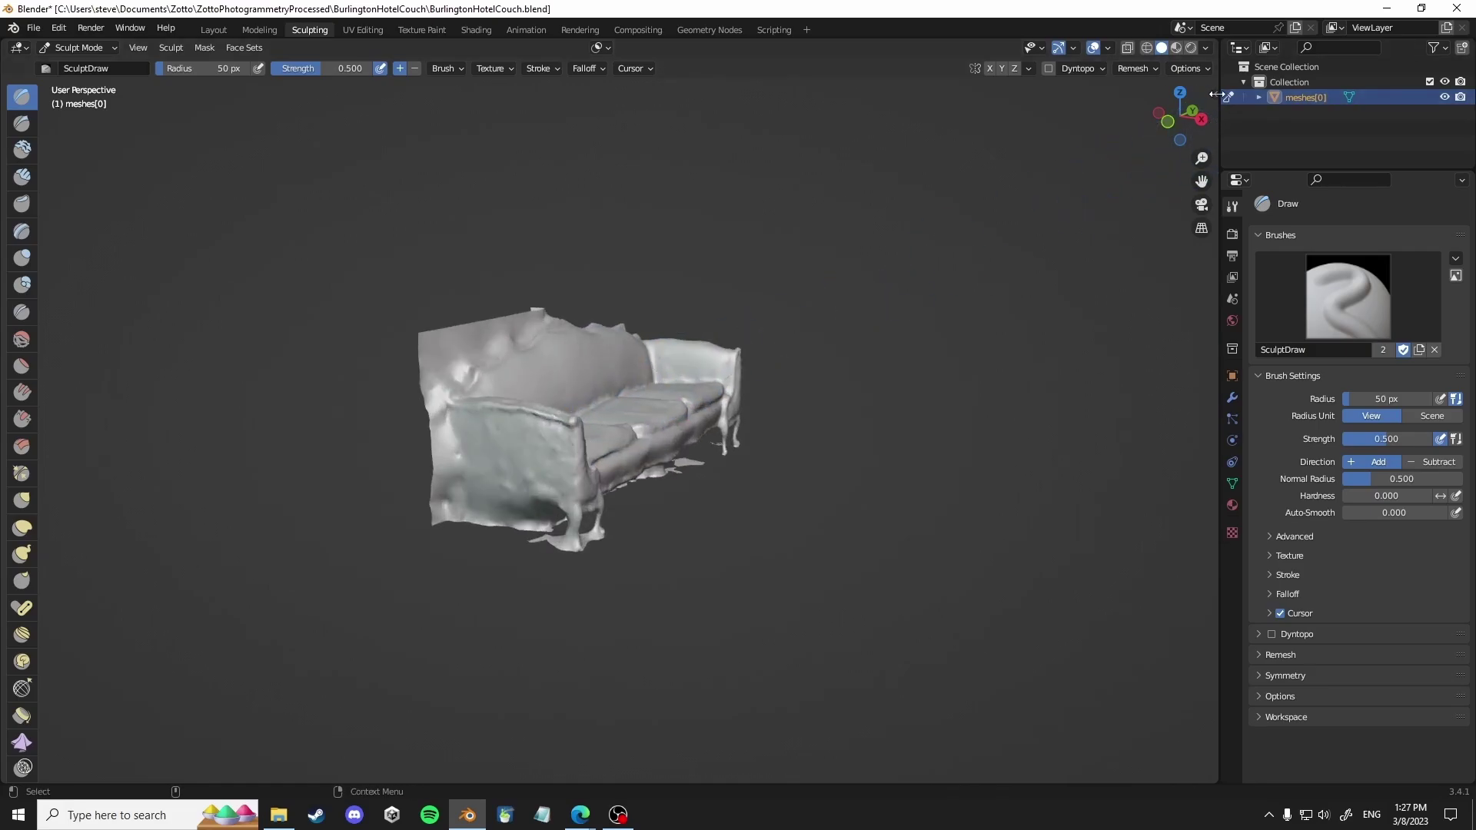
# - Open the viewport's View settings in the Sculpting workspace and bring the sofa into close view
pyautogui.click(1217, 94)
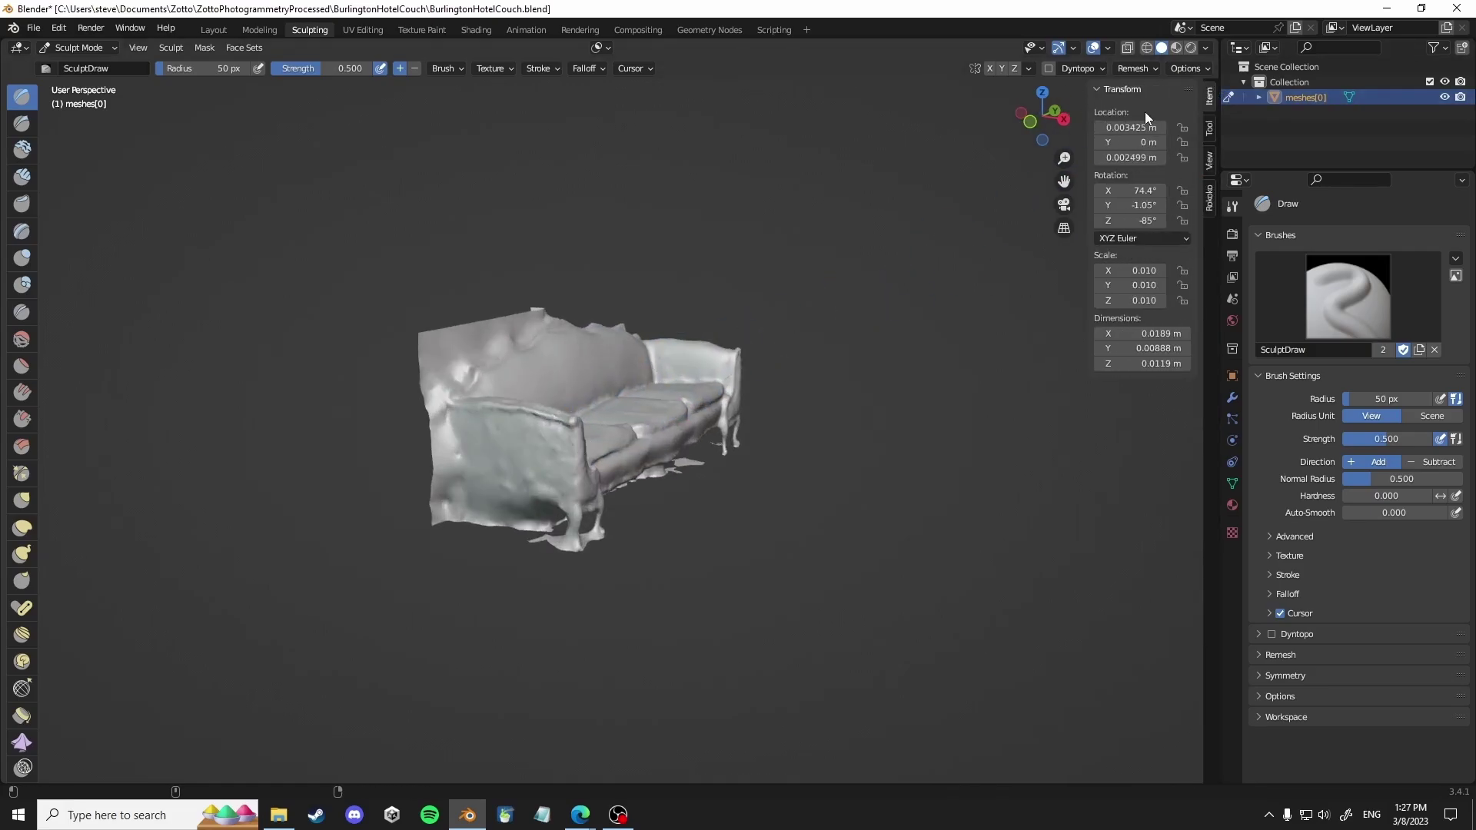
pyautogui.click(1210, 160)
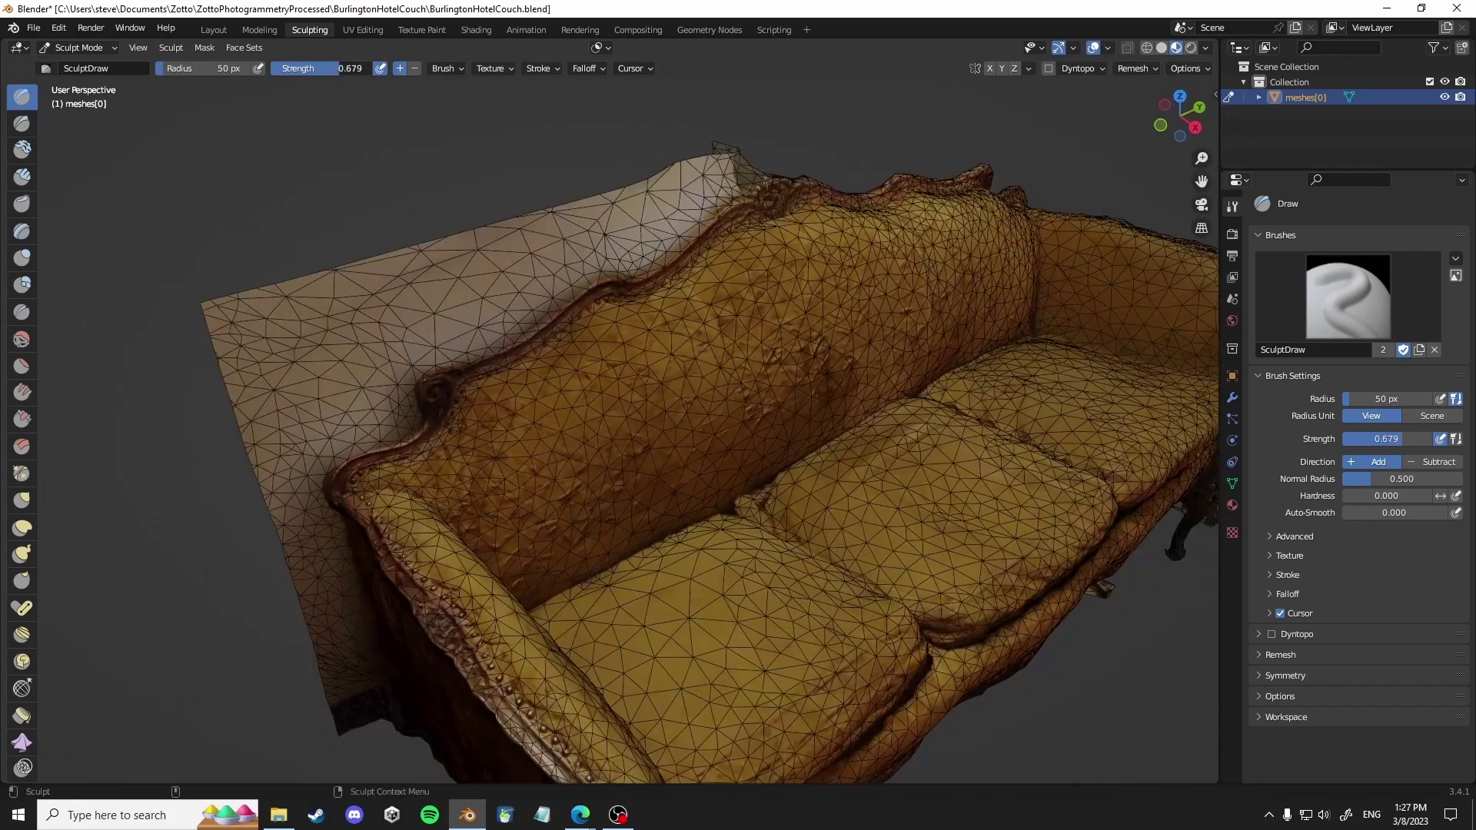
pyautogui.moveTo(323, 400)
pyautogui.mouseDown(button='middle')
pyautogui.moveTo(510, 329)
pyautogui.moveTo(523, 253)
pyautogui.moveTo(671, 320)
pyautogui.moveTo(448, 443)
pyautogui.moveTo(676, 415)
pyautogui.moveTo(520, 401)
pyautogui.moveTo(861, 402)
pyautogui.moveTo(520, 402)
pyautogui.mouseUp(button='middle')
# - Try the Flatten and Smooth sculpt brushes on the sofa, return to the Draw brush and adjust its radius
pyautogui.click(21, 365)
pyautogui.click(22, 339)
pyautogui.scroll(3, 676, 431)
pyautogui.click(22, 97)
pyautogui.scroll(-5, 478, 468)
pyautogui.press('f')
pyautogui.click(419, 468)
pyautogui.moveTo(734, 492)
pyautogui.mouseDown(button='middle')
pyautogui.moveTo(781, 514)
pyautogui.moveTo(696, 461)
pyautogui.moveTo(614, 379)
pyautogui.moveTo(615, 491)
pyautogui.moveTo(827, 566)
pyautogui.moveTo(1138, 530)
pyautogui.mouseUp(button='middle')
pyautogui.scroll(-4, 827, 566)
# - In Edit Mode with X-ray on, circle-select the leftover wall faces around the sofa's back, delete them and return to Sculpt Mode
pyautogui.press('Tab')
pyautogui.click(161, 48)
pyautogui.press('w')
pyautogui.moveTo(362, 166); pyautogui.dragTo(316, 266)
pyautogui.moveTo(317, 265); pyautogui.dragTo(691, 529, button='middle')
pyautogui.moveTo(691, 530); pyautogui.dragTo(713, 524)
pyautogui.scroll(4, 714, 524)
pyautogui.keyDown('shift'); pyautogui.moveTo(713, 525); pyautogui.dragTo(608, 459, button='middle'); pyautogui.keyUp('shift')
pyautogui.scroll(3, 708, 505)
pyautogui.click(1126, 48)
pyautogui.moveTo(769, 431); pyautogui.dragTo(691, 292, button='middle')
pyautogui.moveTo(776, 169)
pyautogui.keyDown('shift'); pyautogui.mouseDown()
pyautogui.moveTo(623, 376)
pyautogui.moveTo(402, 600)
pyautogui.mouseUp(); pyautogui.keyUp('shift')
pyautogui.moveTo(402, 599); pyautogui.dragTo(500, 469, button='middle')
pyautogui.keyDown('shift'); pyautogui.moveTo(499, 469); pyautogui.dragTo(751, 333); pyautogui.keyUp('shift')
pyautogui.keyDown('shift'); pyautogui.moveTo(751, 333); pyautogui.dragTo(444, 563, button='middle'); pyautogui.keyUp('shift')
pyautogui.moveTo(696, 453)
pyautogui.keyDown('shift'); pyautogui.mouseDown()
pyautogui.moveTo(716, 370)
pyautogui.moveTo(731, 408)
pyautogui.mouseUp(); pyautogui.keyUp('shift')
pyautogui.scroll(-3, 730, 407)
pyautogui.moveTo(730, 407); pyautogui.dragTo(346, 614, button='middle')
pyautogui.keyDown('shift'); pyautogui.moveTo(347, 615); pyautogui.dragTo(347, 615); pyautogui.keyUp('shift')
pyautogui.press('x')
pyautogui.moveTo(346, 615)
pyautogui.mouseDown(button='middle')
pyautogui.moveTo(558, 584)
pyautogui.moveTo(461, 369)
pyautogui.mouseUp(button='middle')
pyautogui.click(557, 649)
pyautogui.click(79, 48)
pyautogui.click(85, 99)
# - In Edit Mode, circle-select and remove the stray floor fragments beneath the sofa between its legs, and return to Sculpt Mode
pyautogui.scroll(8, 699, 602)
pyautogui.moveTo(699, 603)
pyautogui.mouseDown(button='middle')
pyautogui.moveTo(812, 308)
pyautogui.moveTo(585, 338)
pyautogui.moveTo(718, 521)
pyautogui.moveTo(553, 584)
pyautogui.moveTo(413, 679)
pyautogui.moveTo(566, 346)
pyautogui.mouseUp(button='middle')
pyautogui.scroll(-4, 718, 520)
pyautogui.press('Tab')
pyautogui.moveTo(646, 415); pyautogui.dragTo(576, 402)
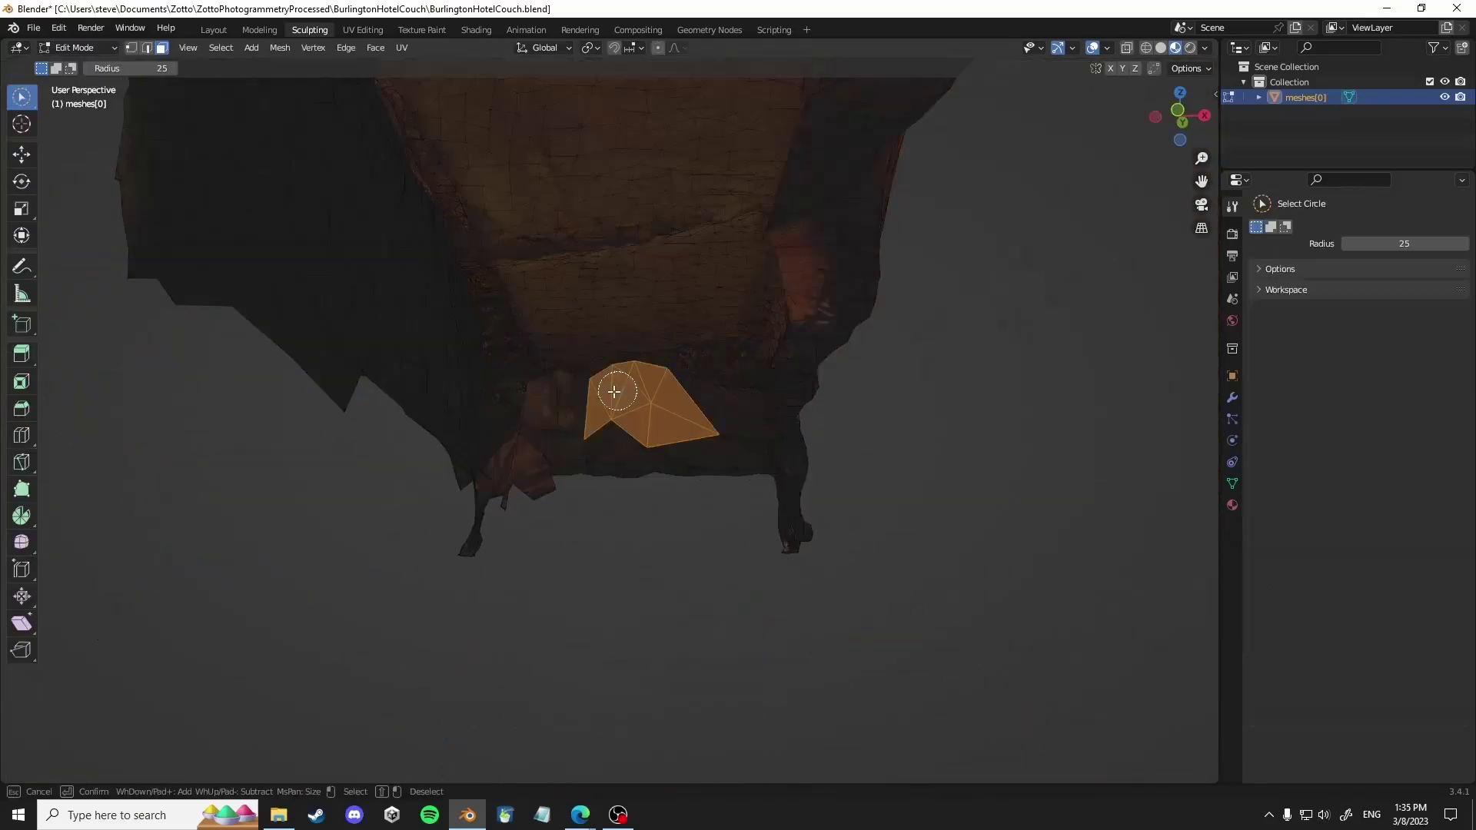
pyautogui.moveTo(577, 402); pyautogui.dragTo(692, 200, button='middle')
pyautogui.keyDown('shift'); pyautogui.moveTo(692, 200); pyautogui.dragTo(745, 425); pyautogui.keyUp('shift')
pyautogui.moveTo(744, 425); pyautogui.dragTo(676, 384, button='middle')
pyautogui.keyDown('shift'); pyautogui.moveTo(676, 384); pyautogui.dragTo(706, 460); pyautogui.keyUp('shift')
pyautogui.press('F2')
pyautogui.moveTo(706, 460)
pyautogui.mouseDown(button='middle')
pyautogui.moveTo(810, 448)
pyautogui.moveTo(538, 346)
pyautogui.mouseUp(button='middle')
pyautogui.click(78, 47)
pyautogui.click(89, 101)
# - Examine the sofa's back, backrest edge and underside for leftover spikes, ragged edges and gaps
pyautogui.moveTo(385, 308); pyautogui.dragTo(308, 331, button='middle')
pyautogui.click(22, 339)
pyautogui.moveTo(212, 395)
pyautogui.mouseDown(button='middle')
pyautogui.moveTo(483, 477)
pyautogui.moveTo(665, 457)
pyautogui.mouseUp(button='middle')
pyautogui.hotkey('shift', 't')
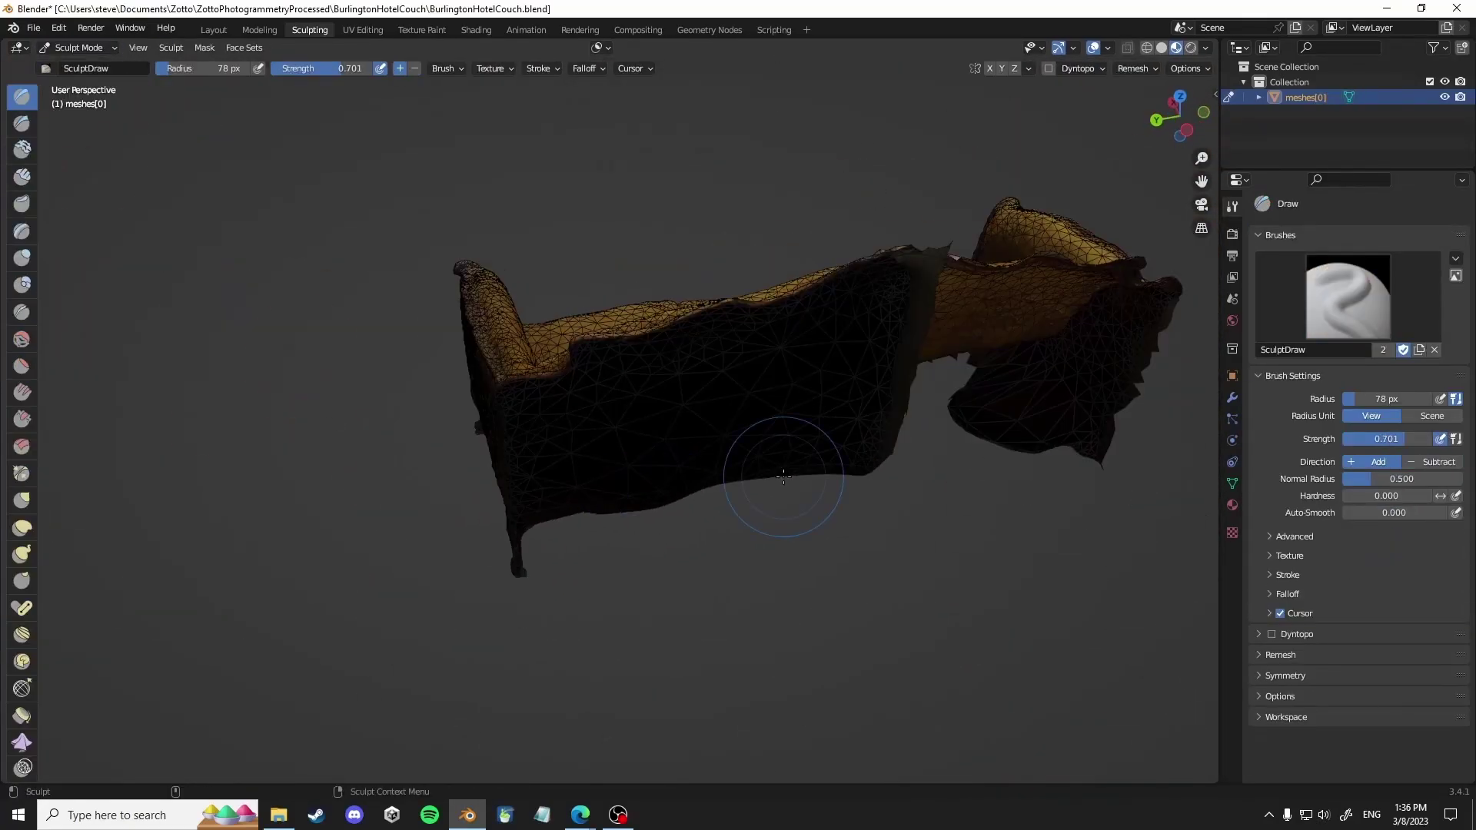
pyautogui.moveTo(725, 478); pyautogui.dragTo(698, 363, button='middle')
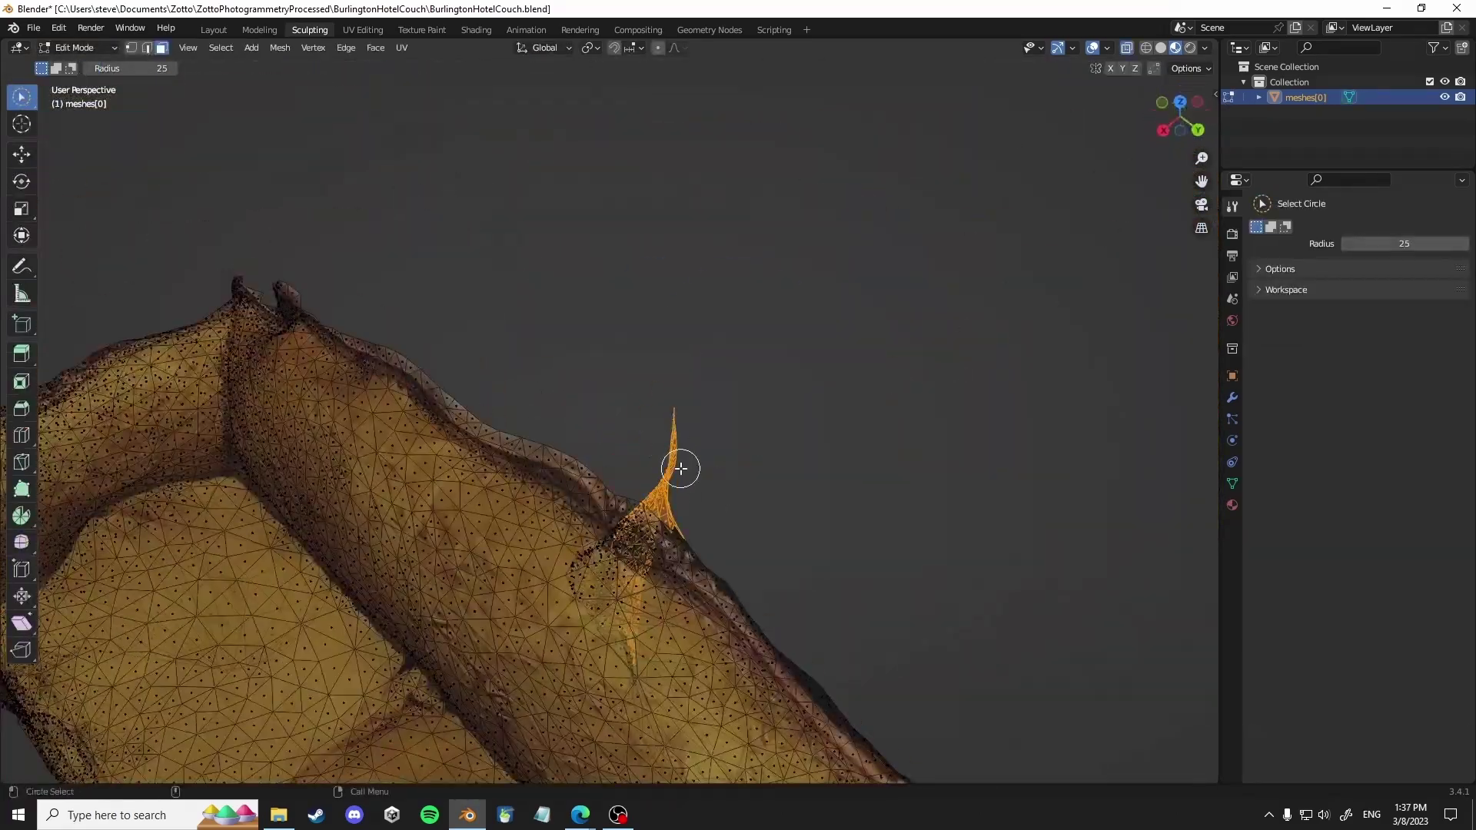
pyautogui.moveTo(675, 461); pyautogui.dragTo(682, 658, button='middle')
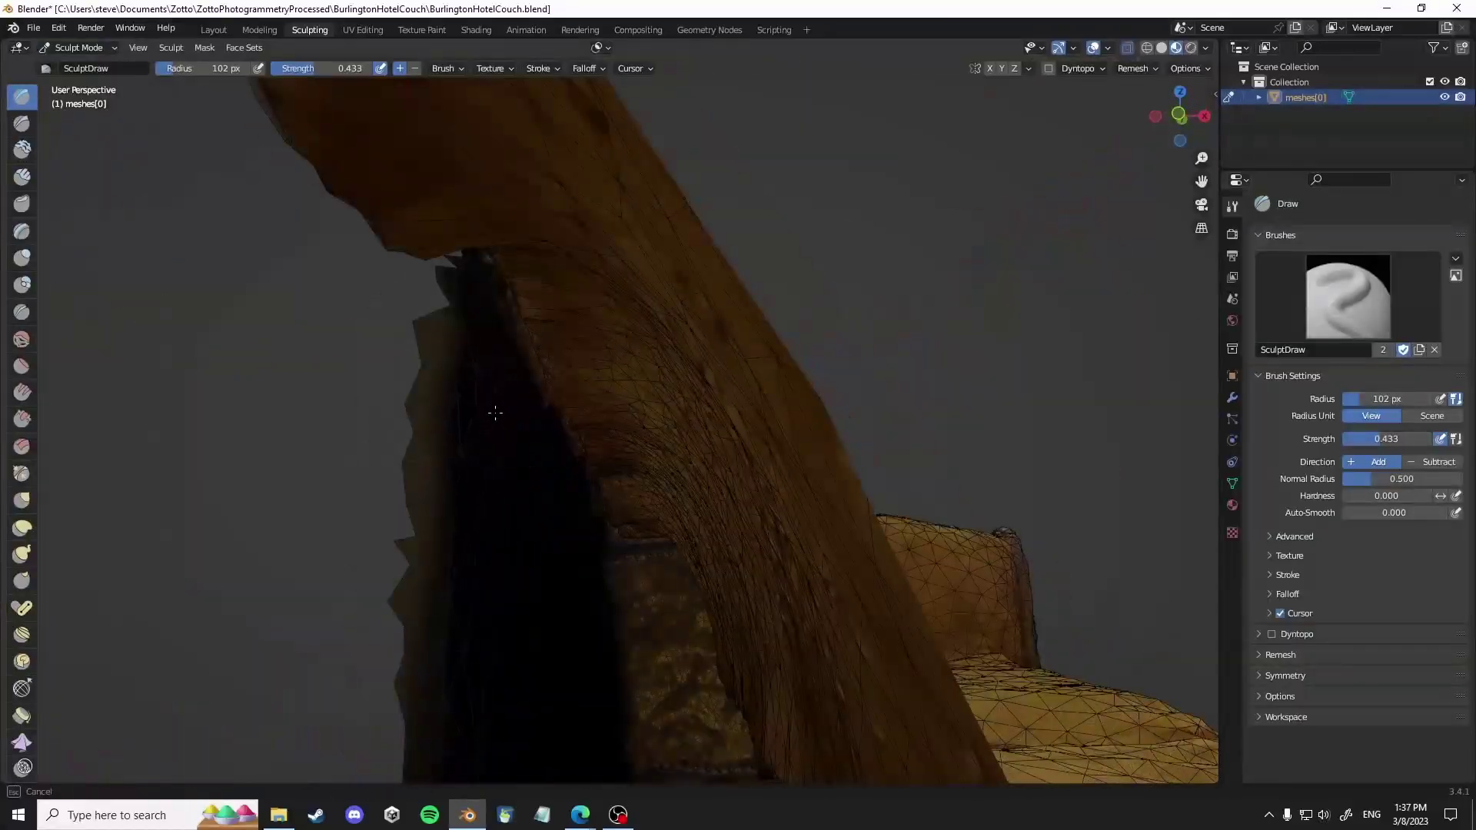
pyautogui.moveTo(494, 412); pyautogui.dragTo(641, 563, button='middle')
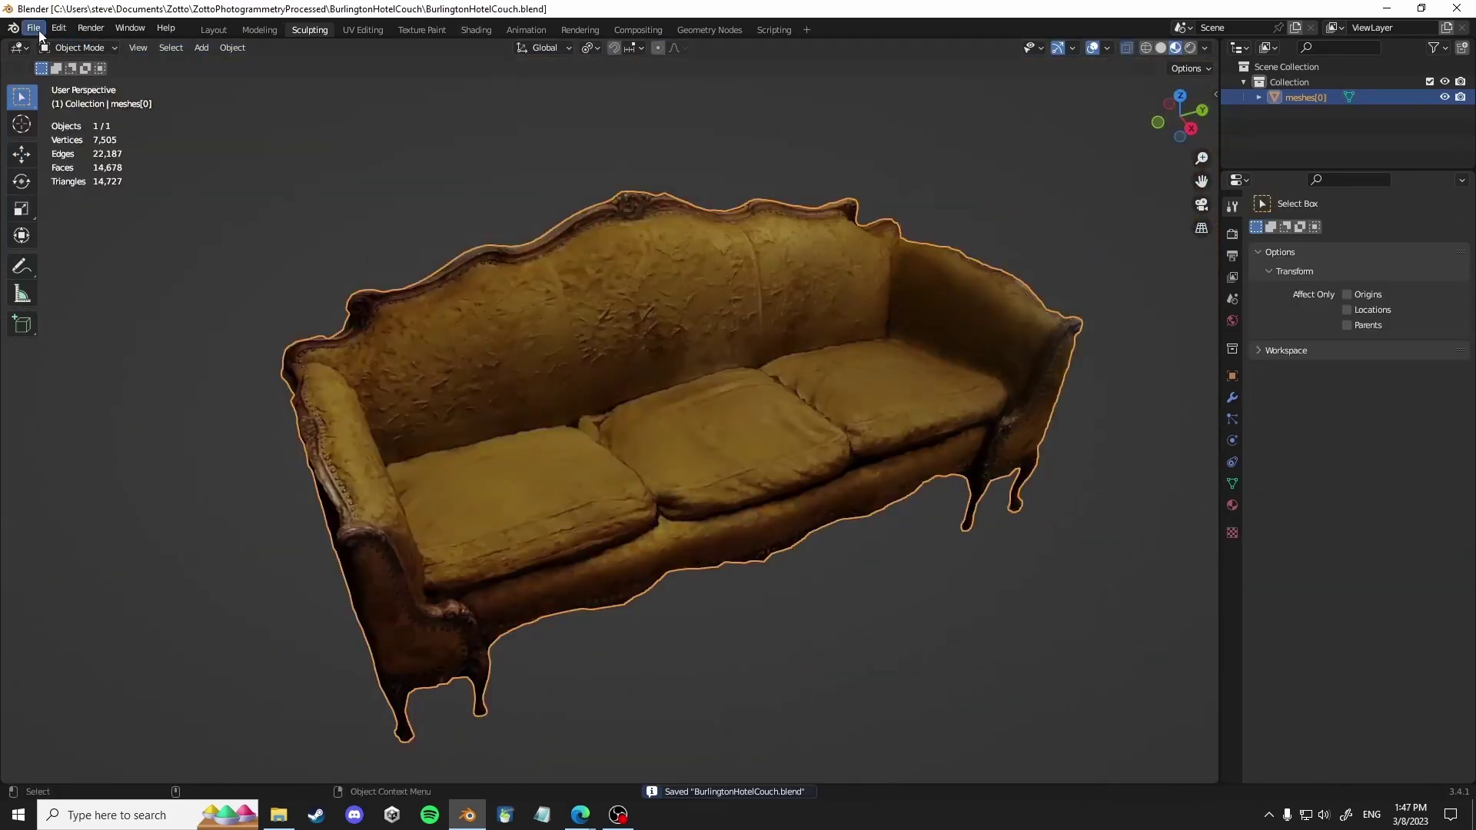
pyautogui.click(34, 29)
pyautogui.moveTo(126, 260)
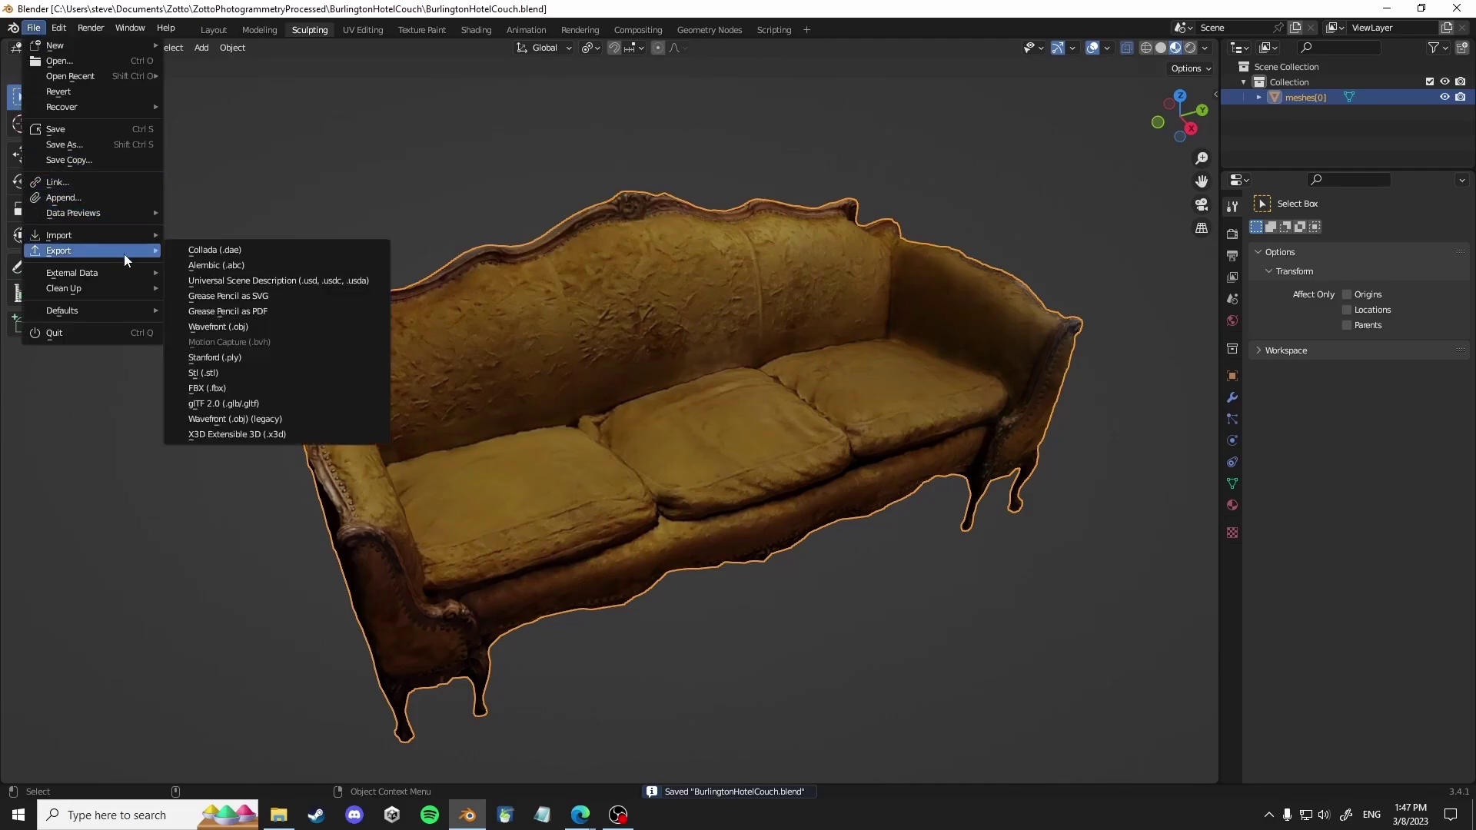
pyautogui.click(236, 393)
pyautogui.click(1082, 611)
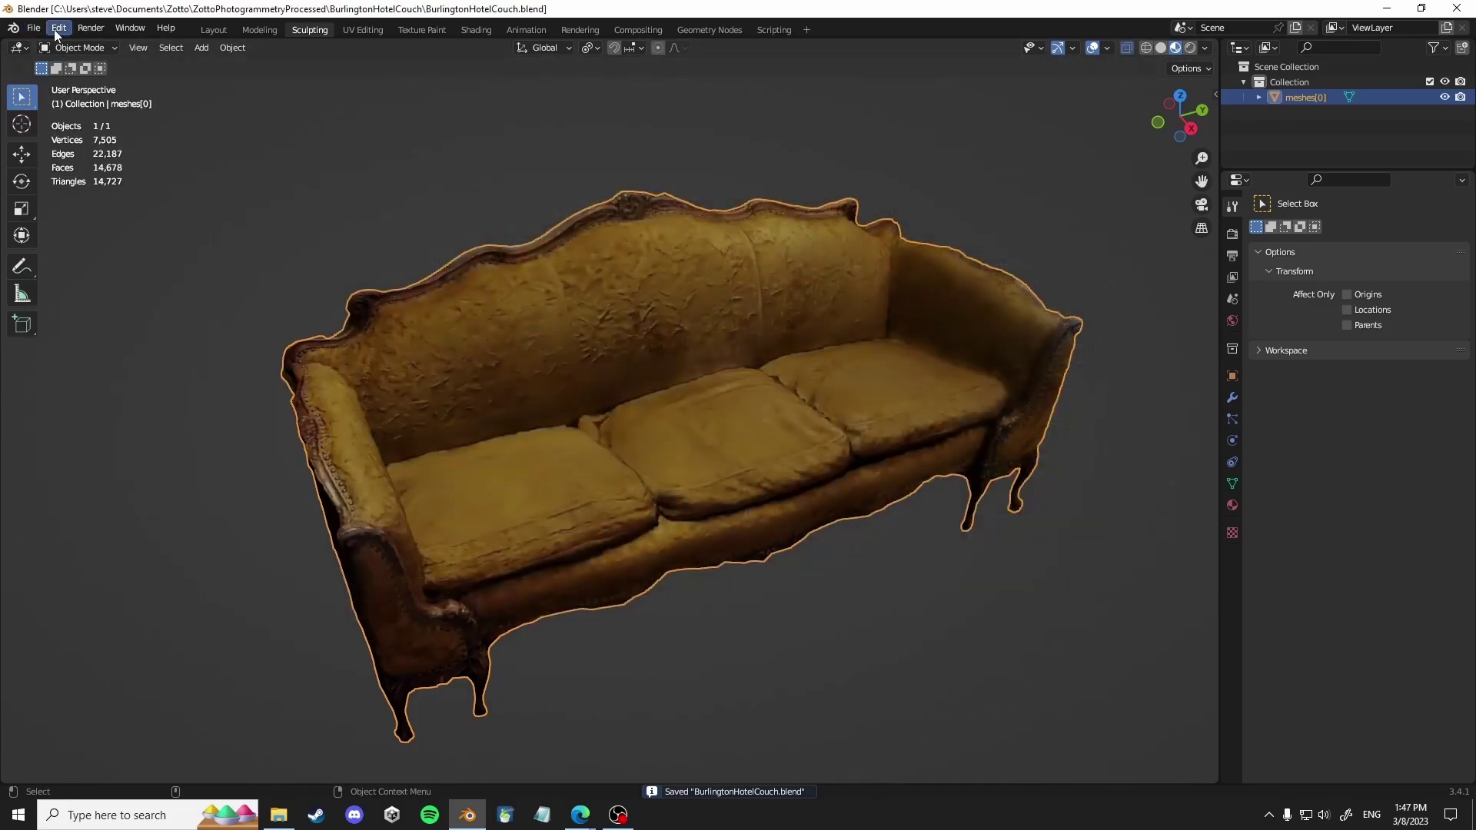
# - Export only the selected sofa as the Wavefront OBJ file BurlingtonHotelCouch.obj in the BurlingtonHotelCouch folder
pyautogui.click(34, 28)
pyautogui.moveTo(136, 257)
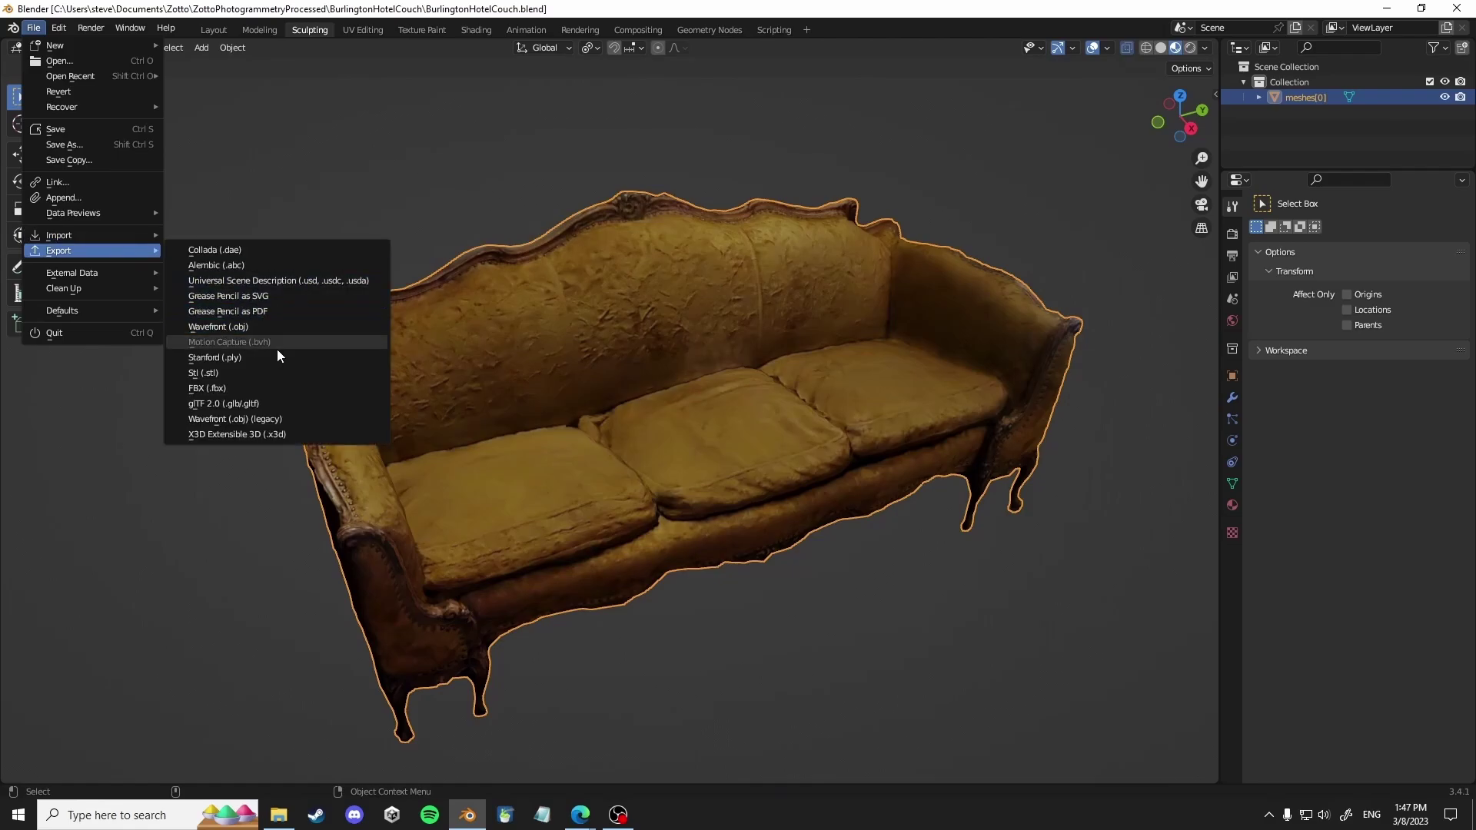
pyautogui.click(272, 326)
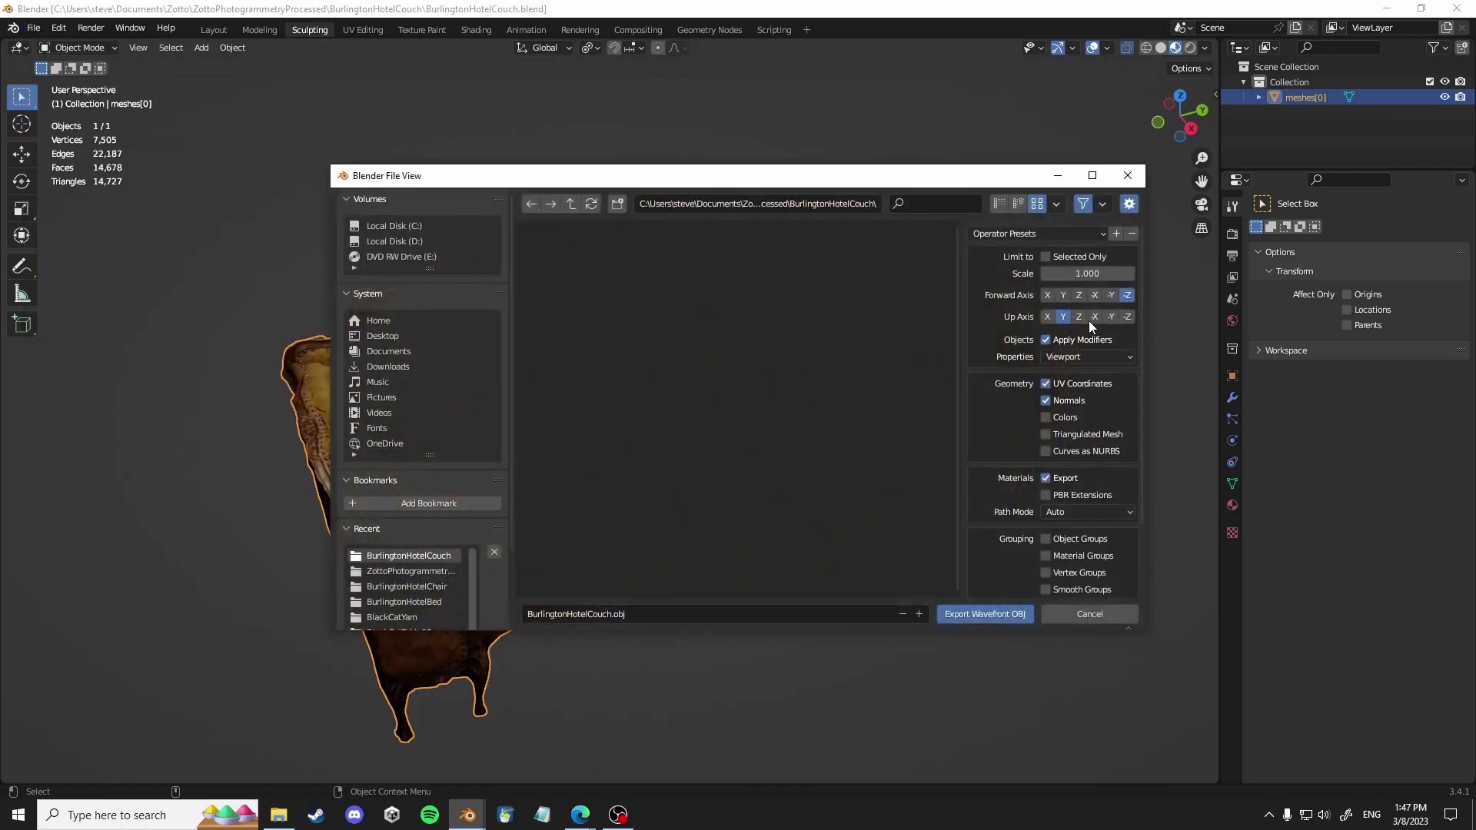
pyautogui.click(1044, 257)
pyautogui.click(1046, 478)
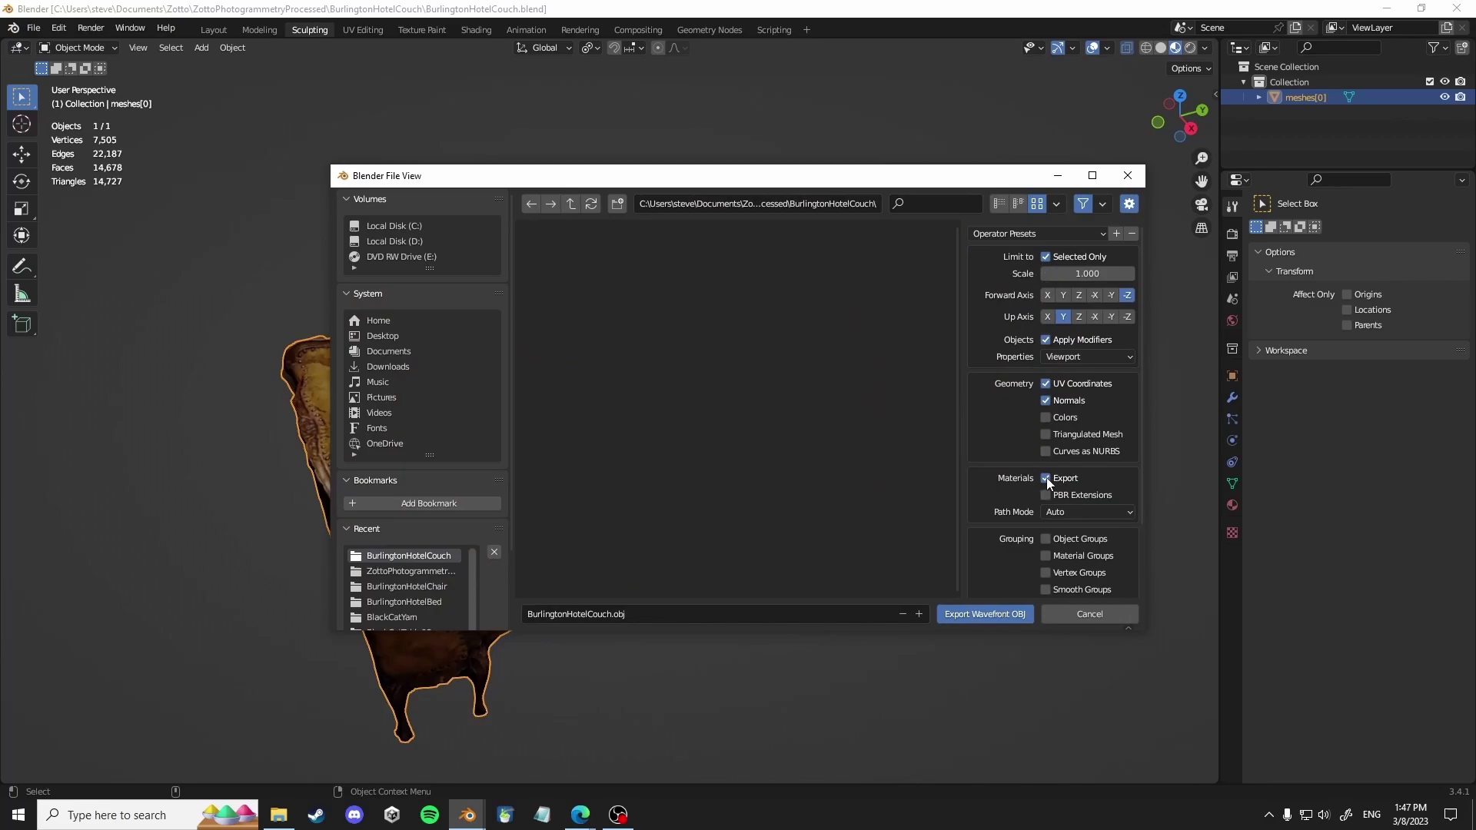
pyautogui.click(993, 613)
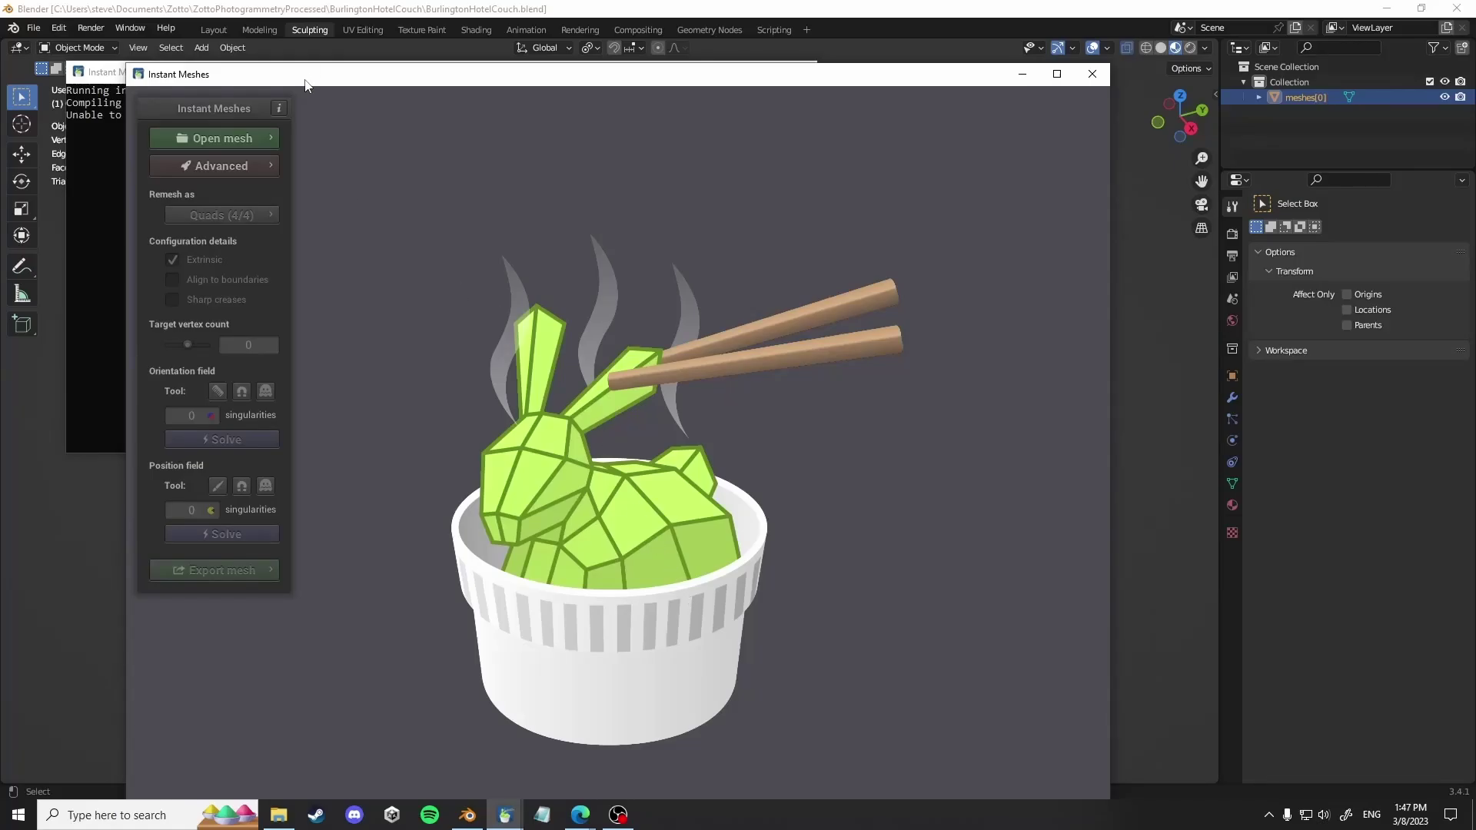
# - In Instant Meshes, open BurlingtonHotelCouch.obj from the BurlingtonHotelCouch folder under ZottoPhotogrammetryProcessed
pyautogui.moveTo(305, 84); pyautogui.dragTo(323, 35)
pyautogui.click(271, 98)
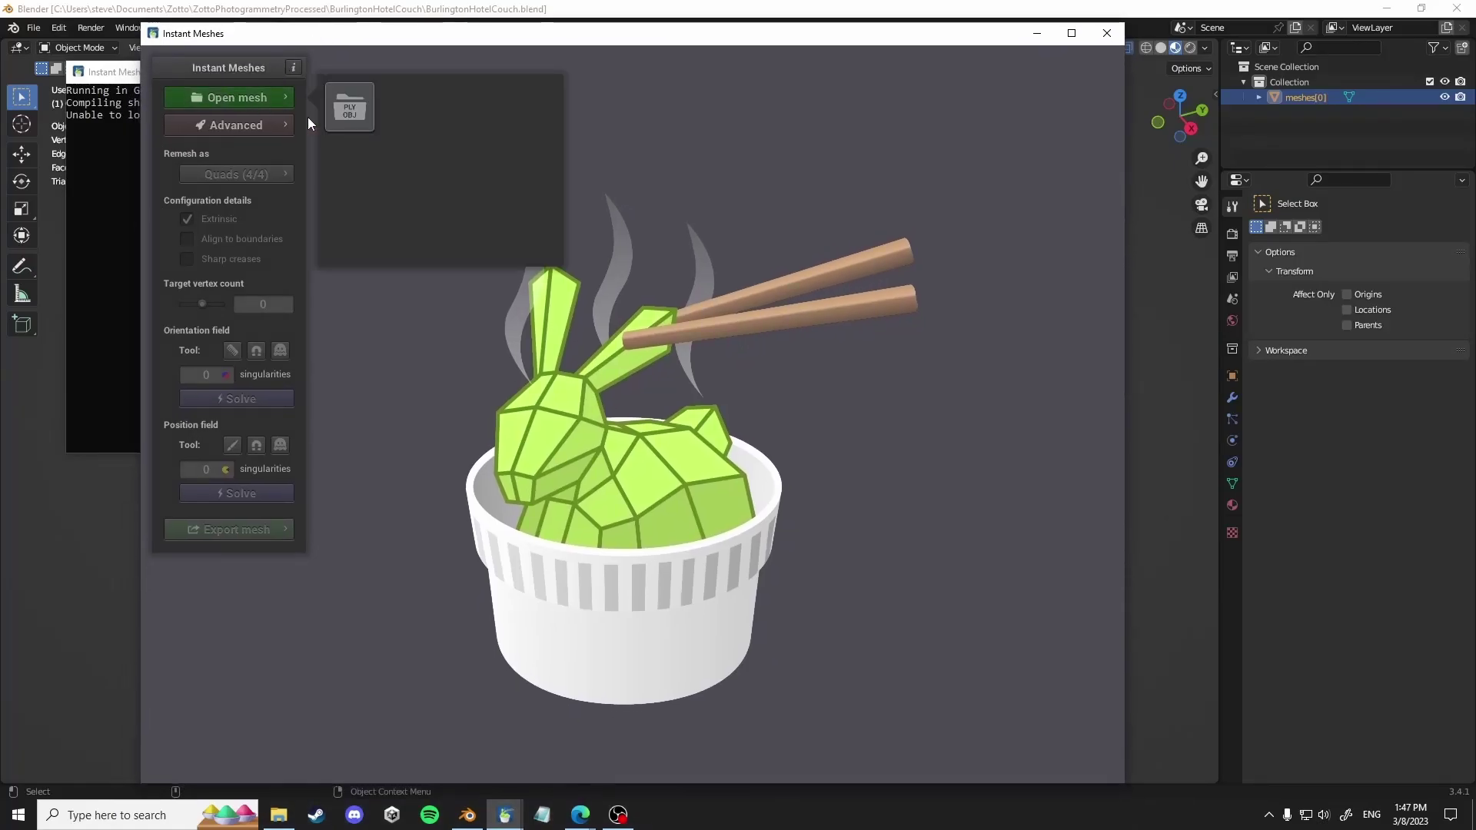
pyautogui.click(349, 108)
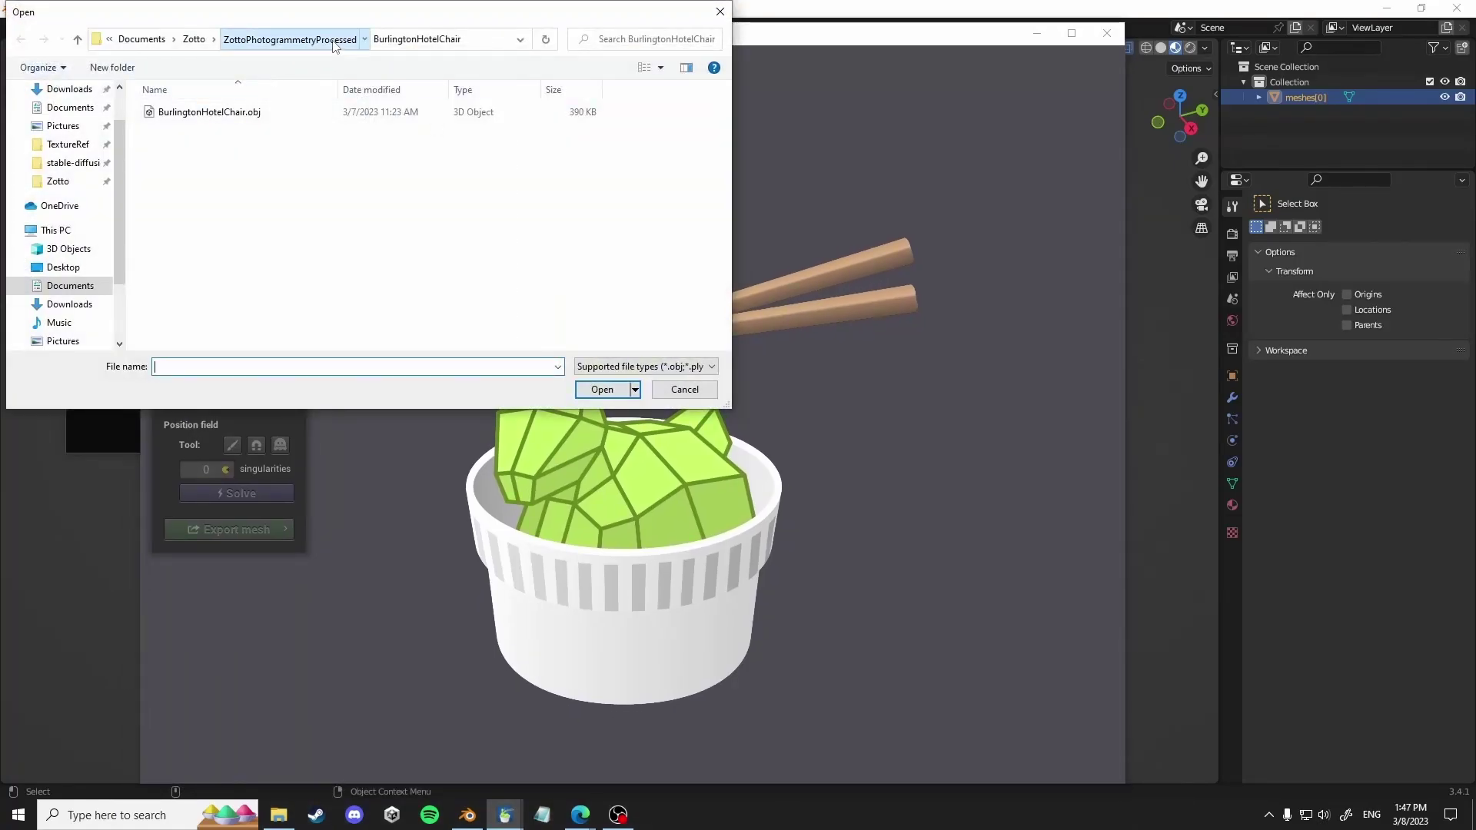
pyautogui.click(335, 46)
pyautogui.doubleClick(298, 304)
pyautogui.doubleClick(257, 115)
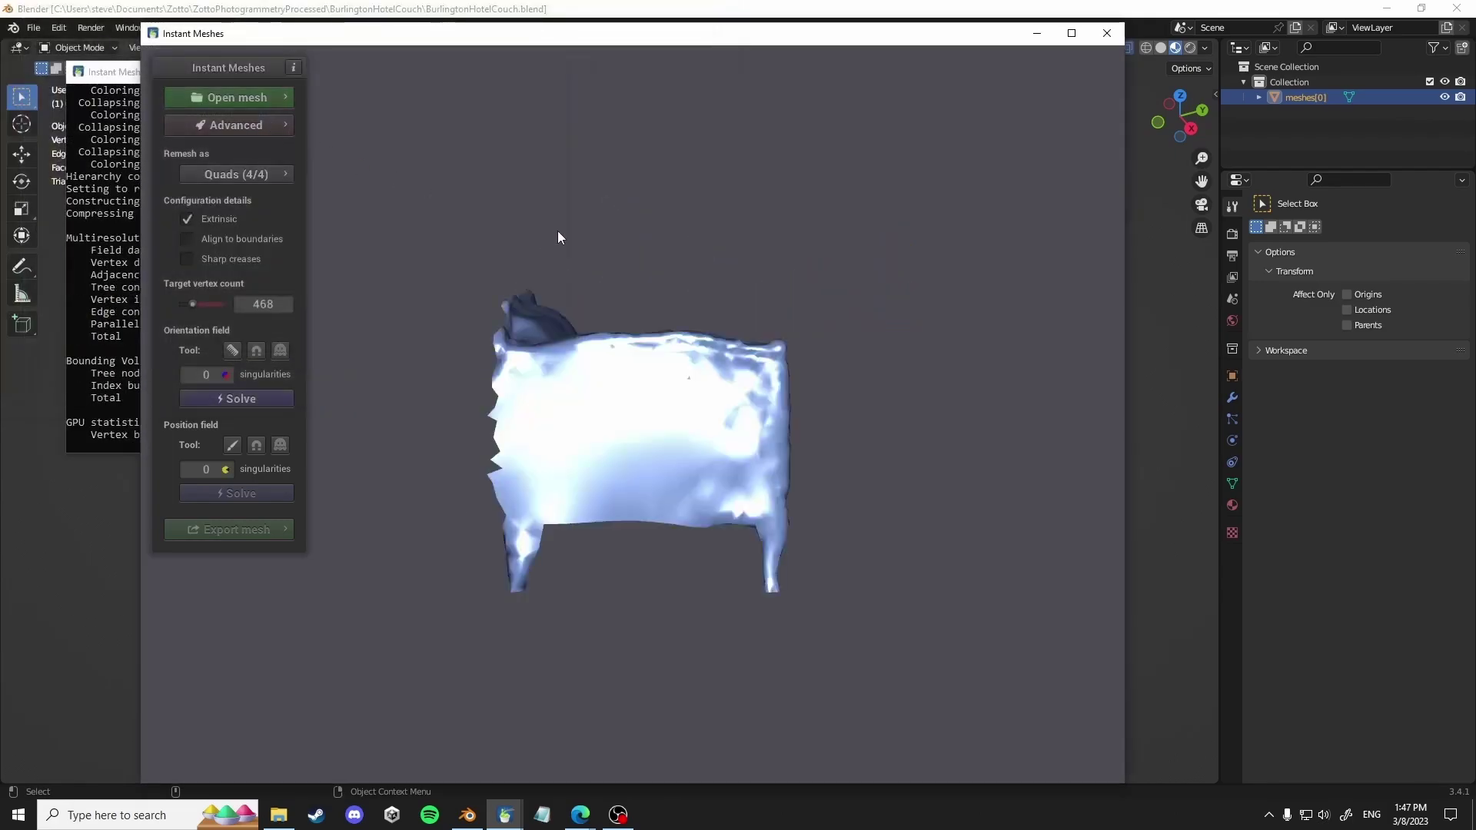
# - Turn the loaded sofa to its front, check its geometry statistics in Blender and return to Instant Meshes
pyautogui.moveTo(767, 376); pyautogui.dragTo(547, 492)
pyautogui.moveTo(839, 375); pyautogui.dragTo(975, 294, button='right')
pyautogui.moveTo(975, 299); pyautogui.dragTo(961, 346)
pyautogui.click(129, 6)
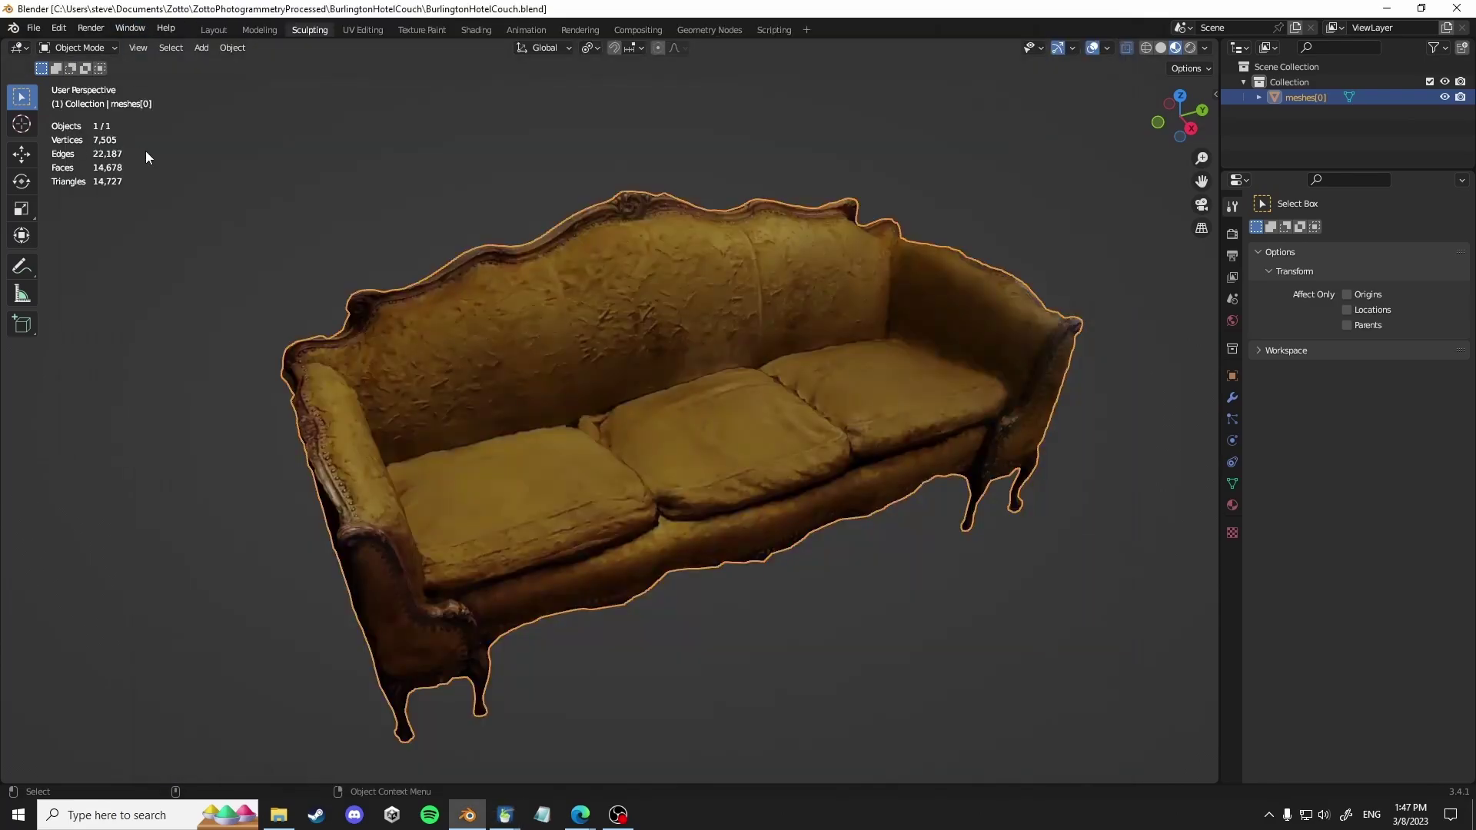
pyautogui.moveTo(505, 815)
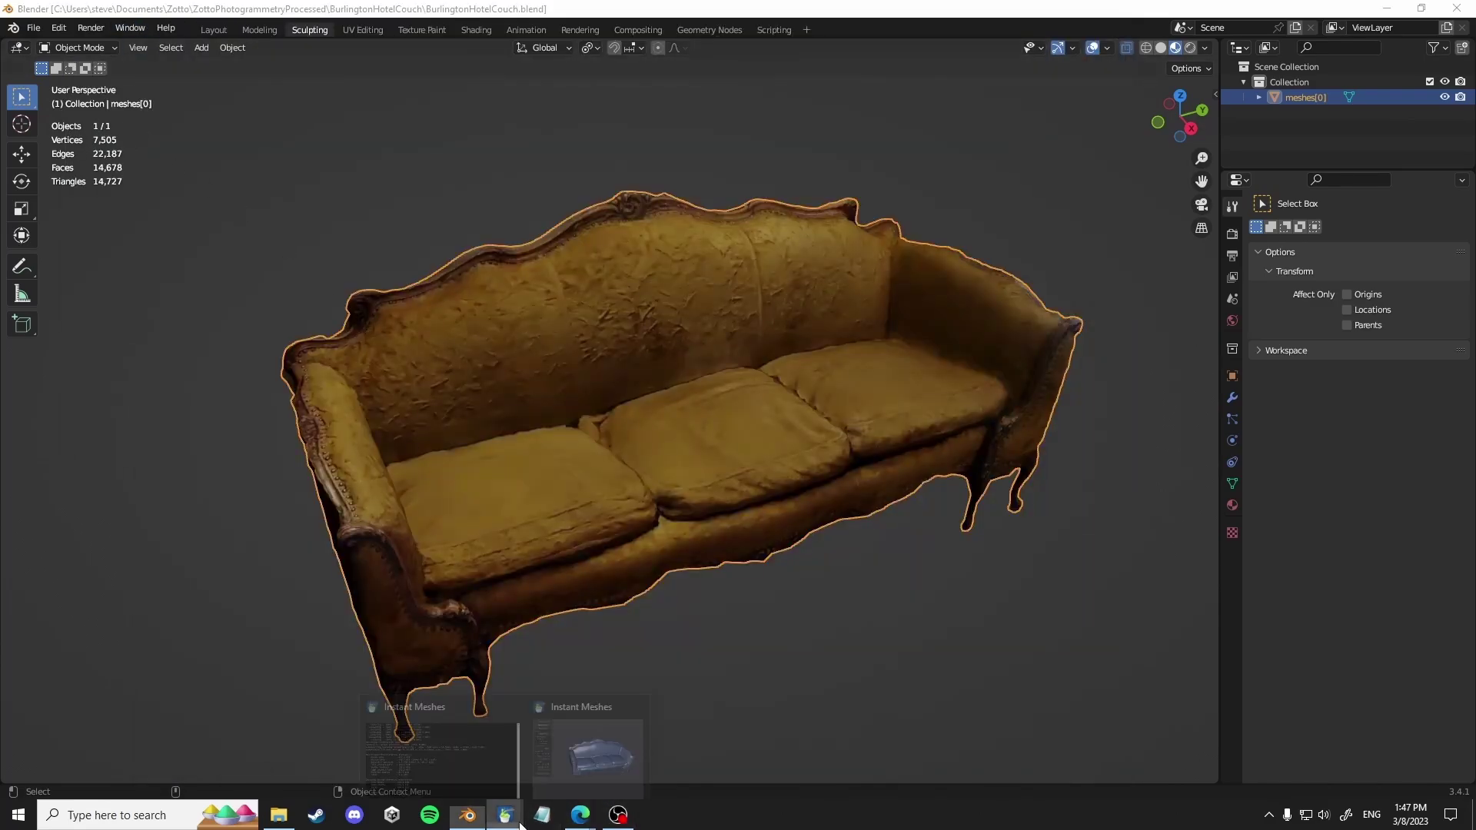
pyautogui.click(588, 738)
# - Set the target vertex count to about 3.86 K and solve the sofa's orientation and position fields
pyautogui.moveTo(216, 300)
pyautogui.mouseDown()
pyautogui.moveTo(200, 306)
pyautogui.moveTo(213, 304)
pyautogui.mouseUp()
pyautogui.click(615, 464)
pyautogui.click(244, 399)
pyautogui.click(261, 492)
# - Extract the remeshed sofa with 1 smoothing iteration and save it over the existing BurlingtonHotelCouch.obj
pyautogui.click(242, 530)
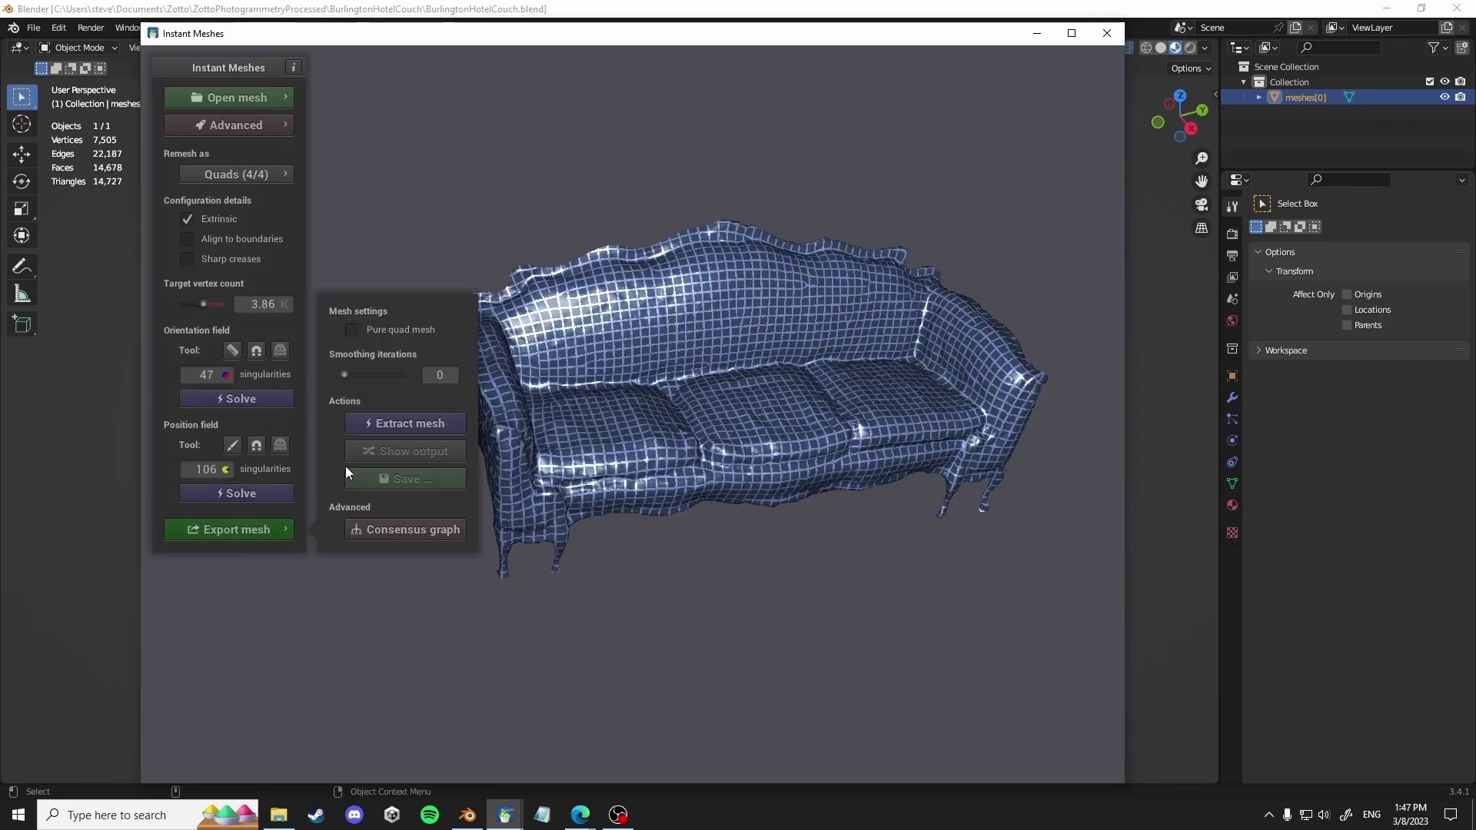
pyautogui.click(384, 423)
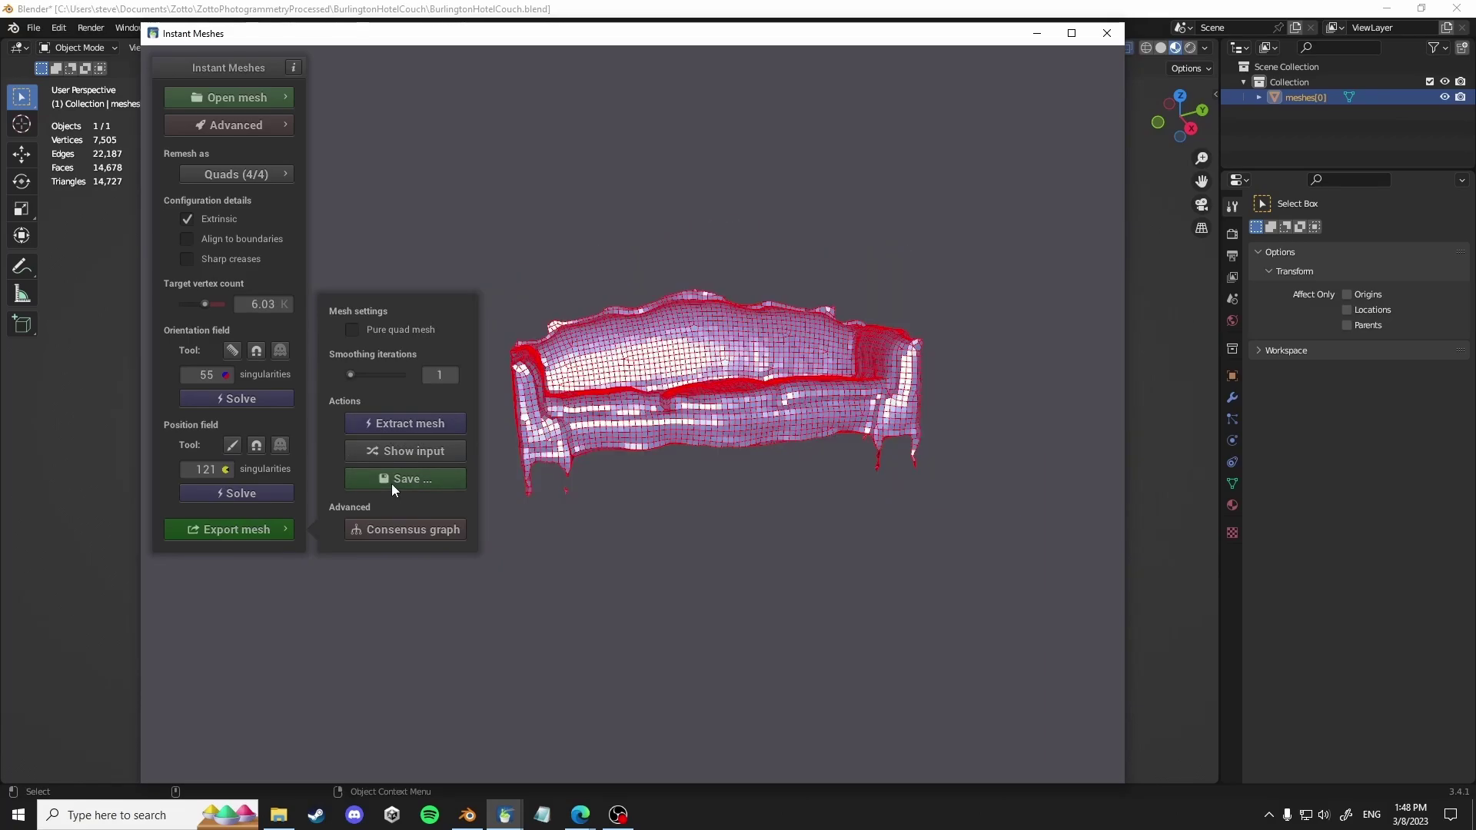
pyautogui.click(392, 482)
pyautogui.doubleClick(270, 114)
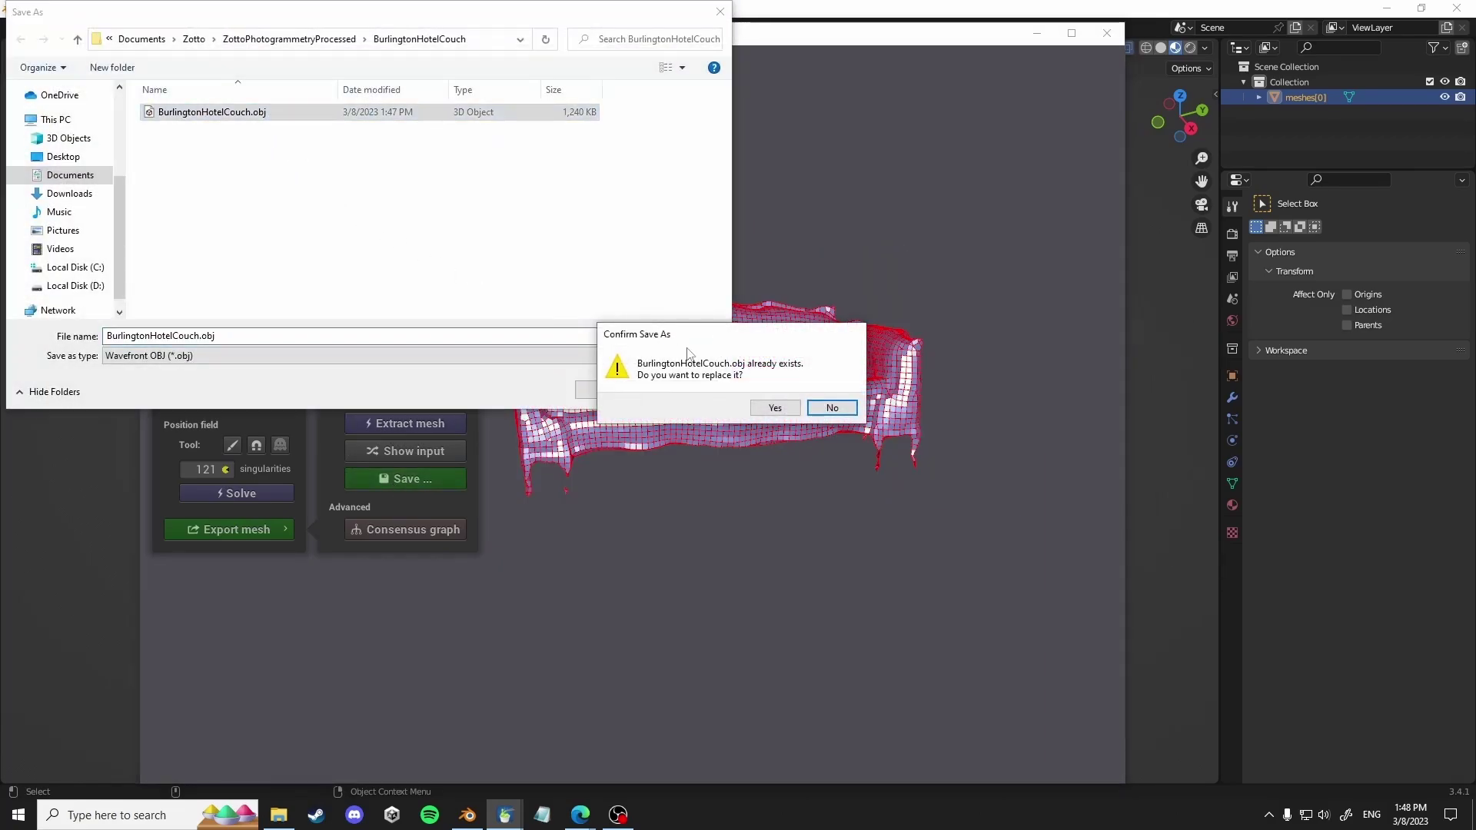
pyautogui.click(774, 408)
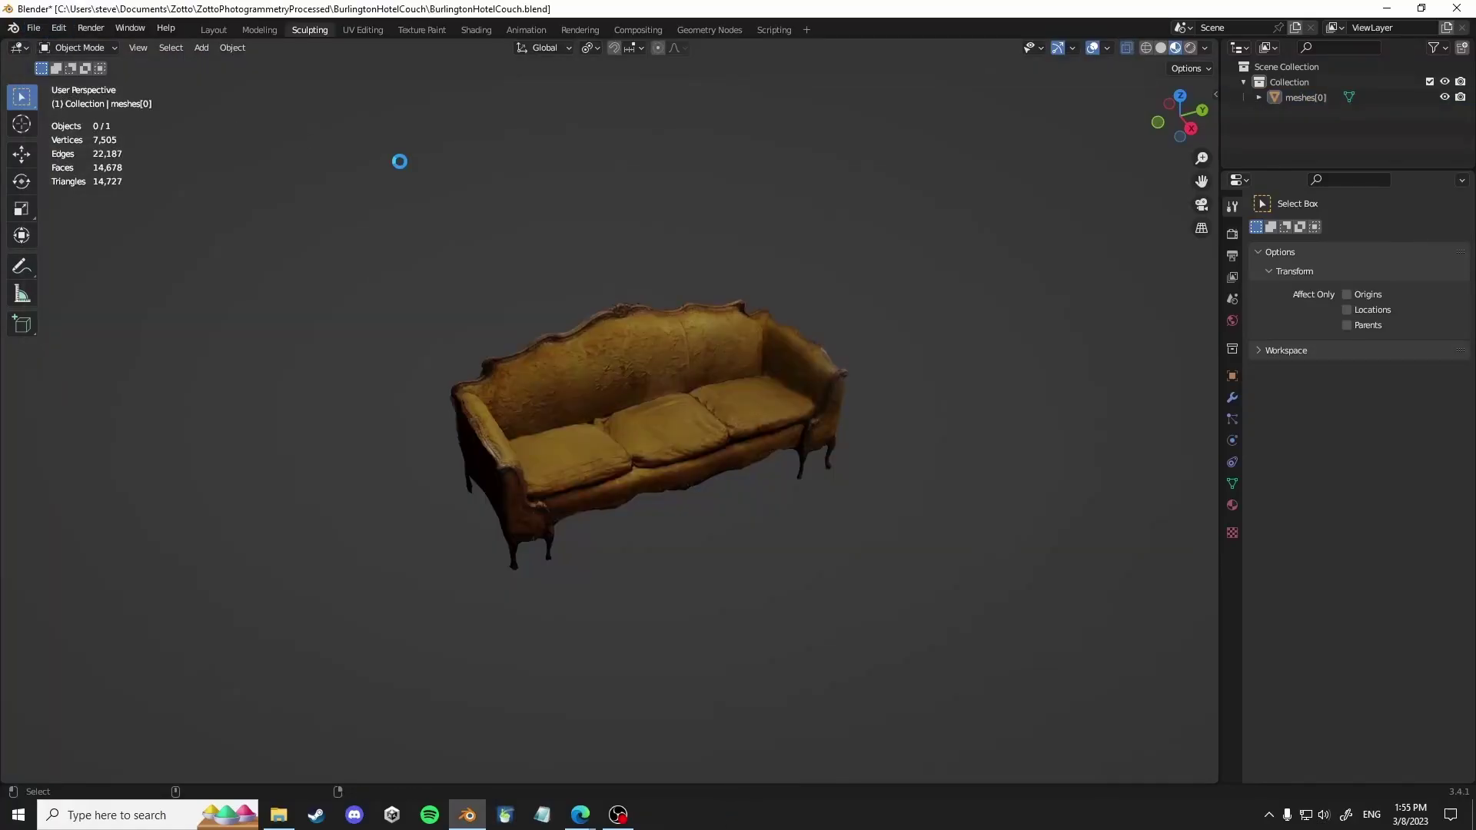
# - Import the remeshed BurlingtonHotelCouch.obj into the scene alongside the original scanned sofa
pyautogui.click(34, 28)
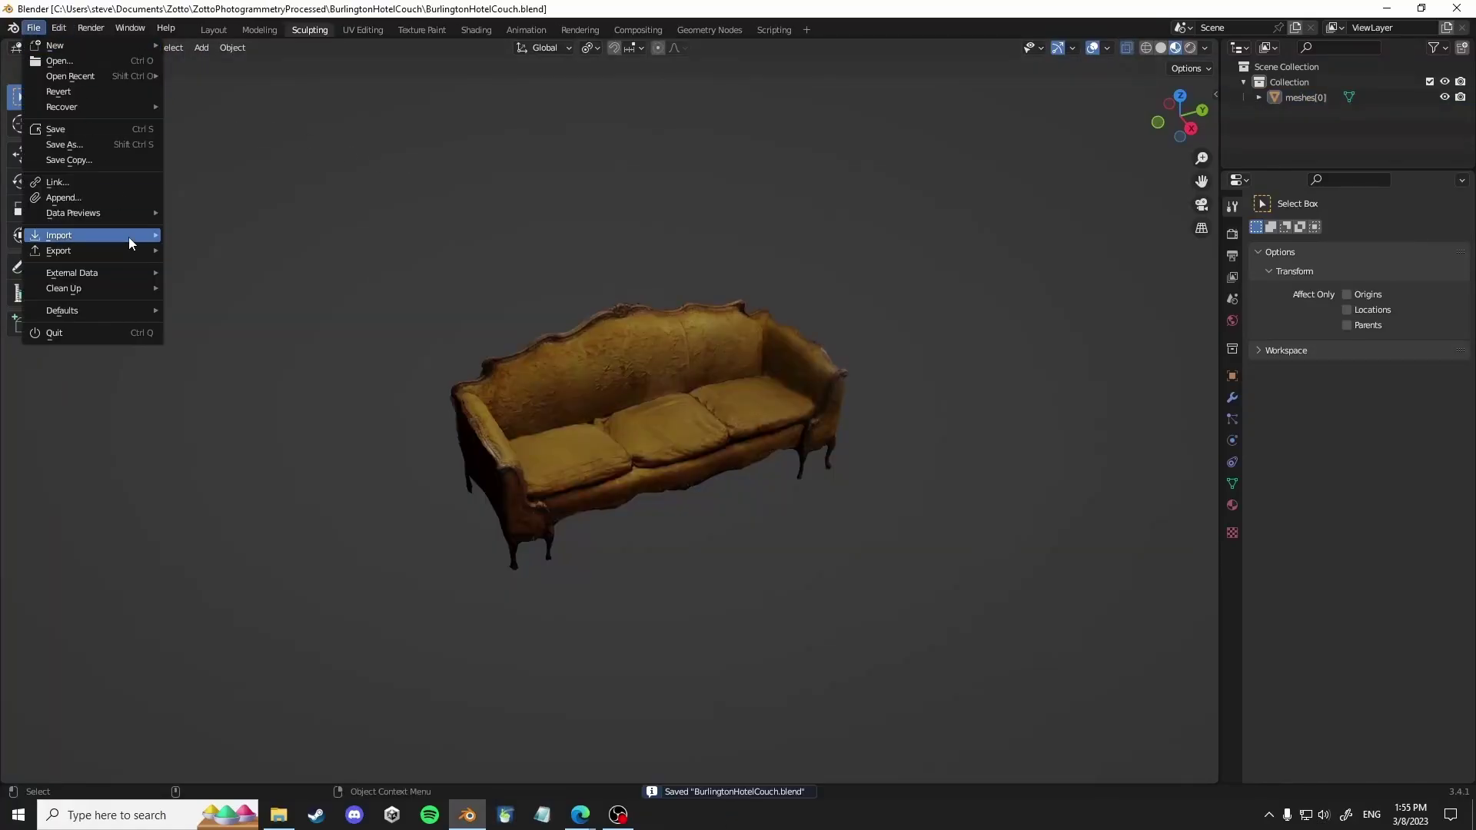
pyautogui.moveTo(128, 236)
pyautogui.click(267, 408)
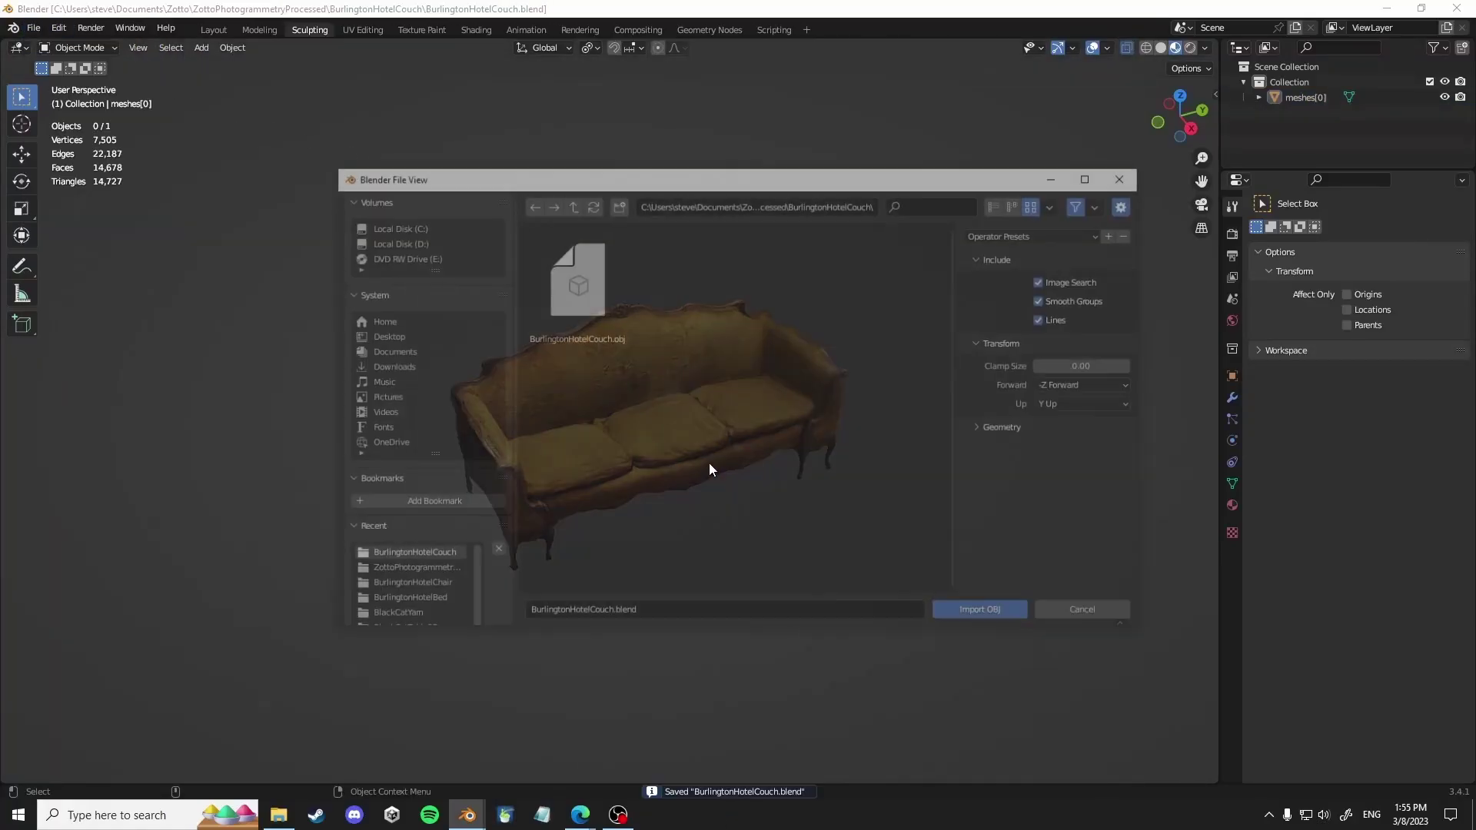
pyautogui.doubleClick(584, 304)
pyautogui.scroll(4, 630, 329)
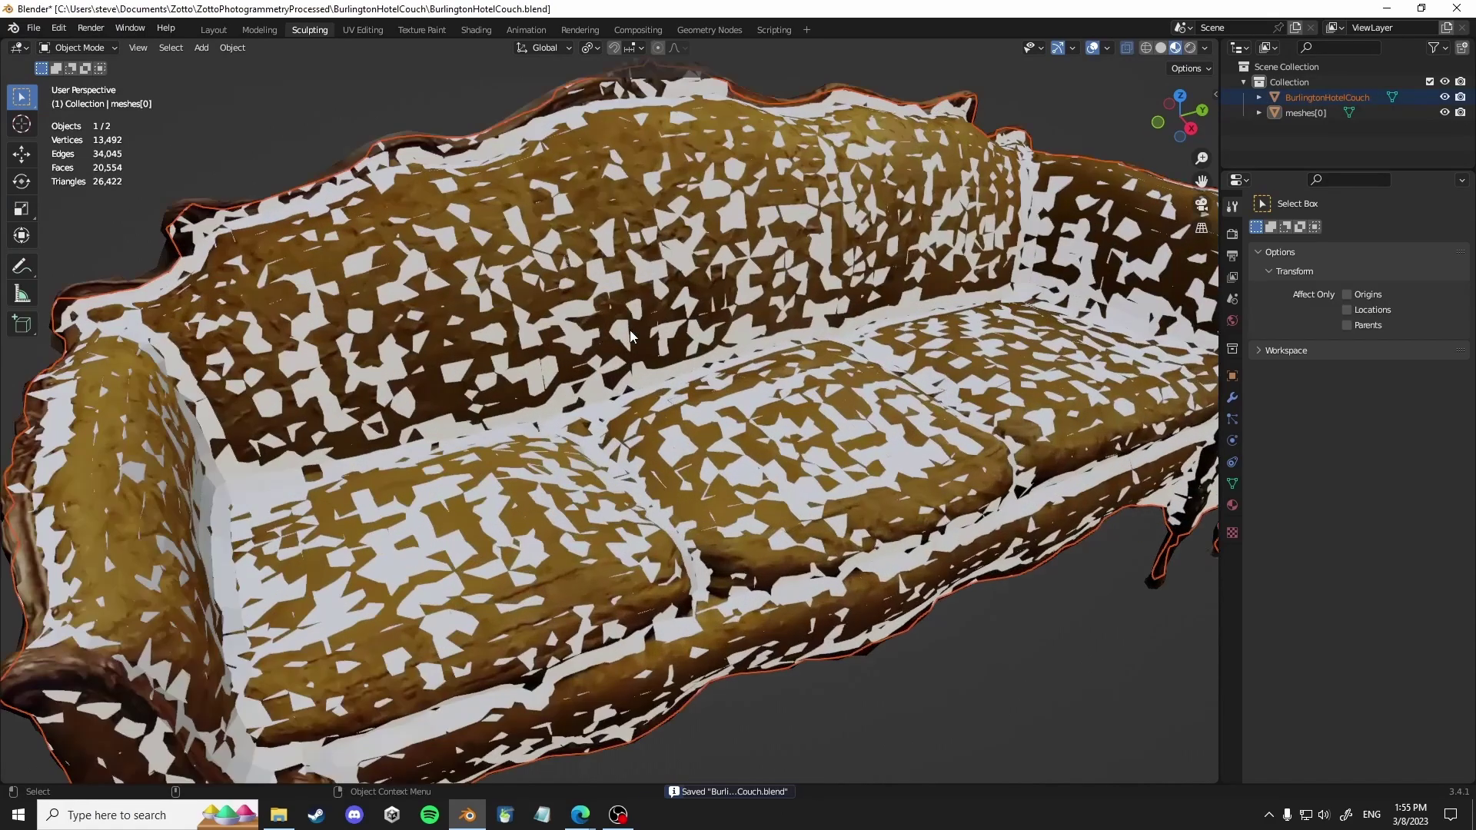
pyautogui.moveTo(630, 329); pyautogui.dragTo(566, 292, button='middle')
pyautogui.scroll(1, 387, 187)
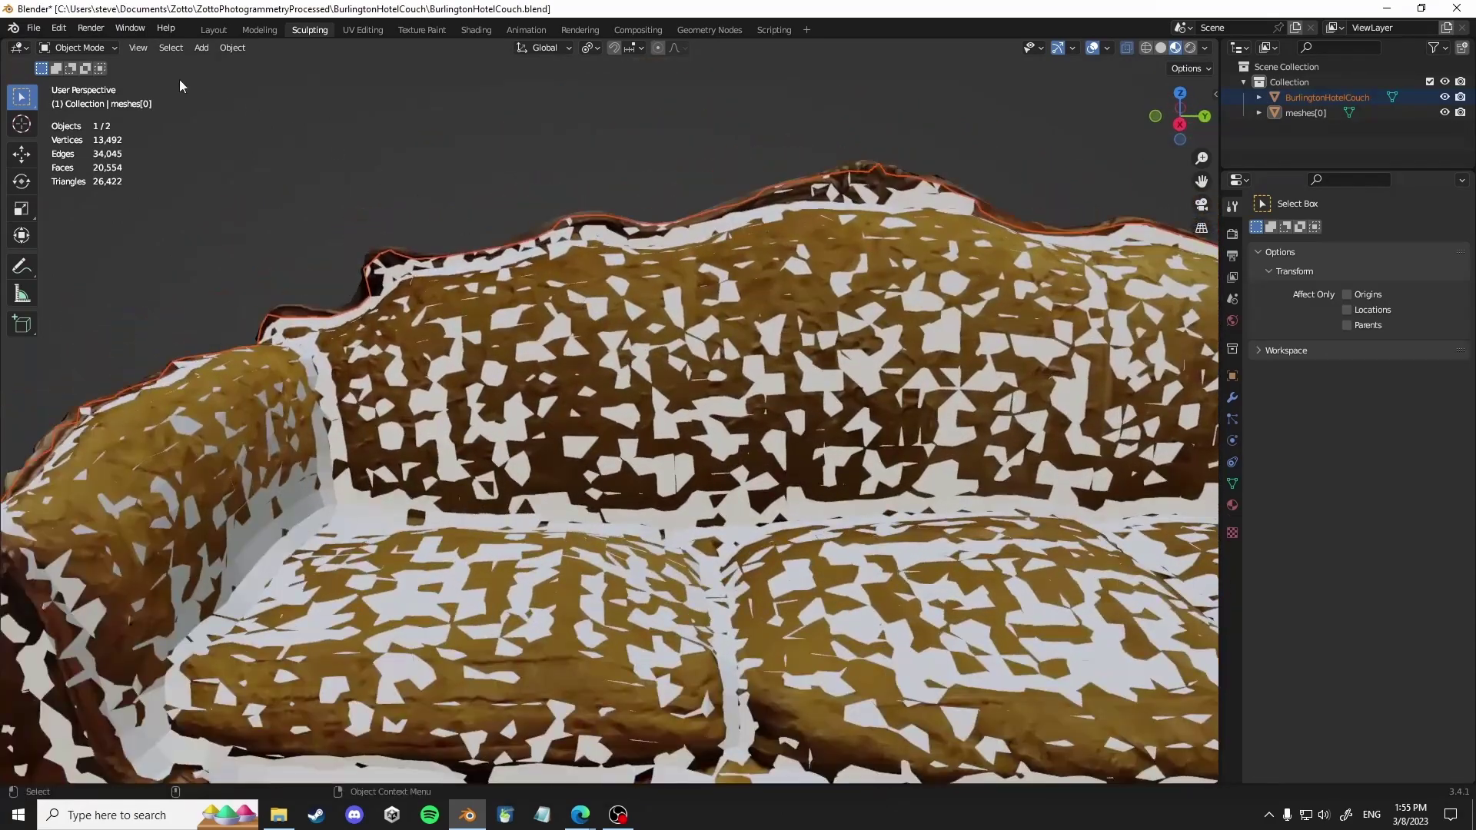
# - Enter Edit Mode, examine the remeshed sofa's edges with the original scan hidden, and show the scan again
pyautogui.click(80, 48)
pyautogui.click(80, 81)
pyautogui.click(543, 229)
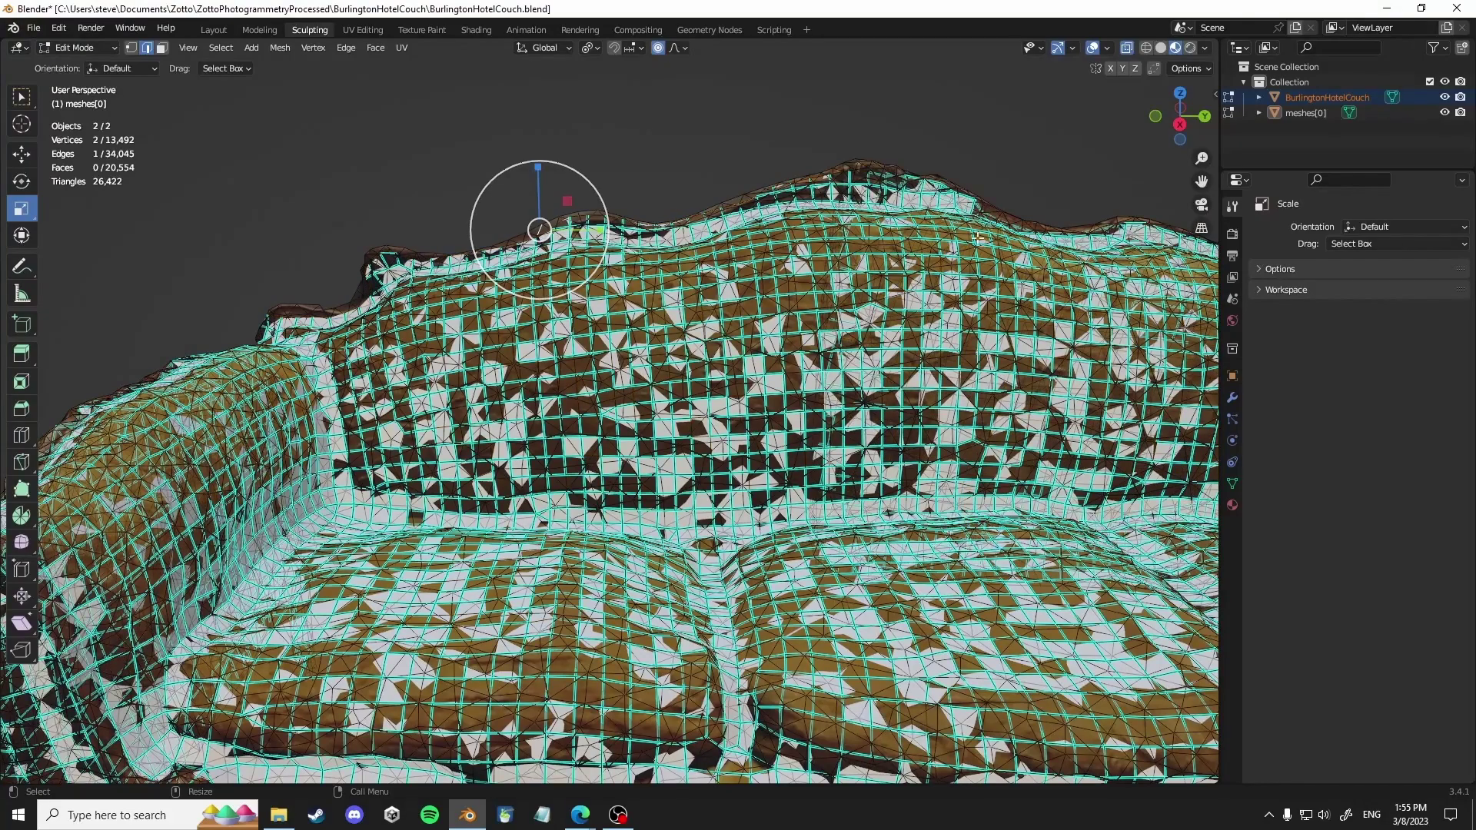
pyautogui.click(1443, 113)
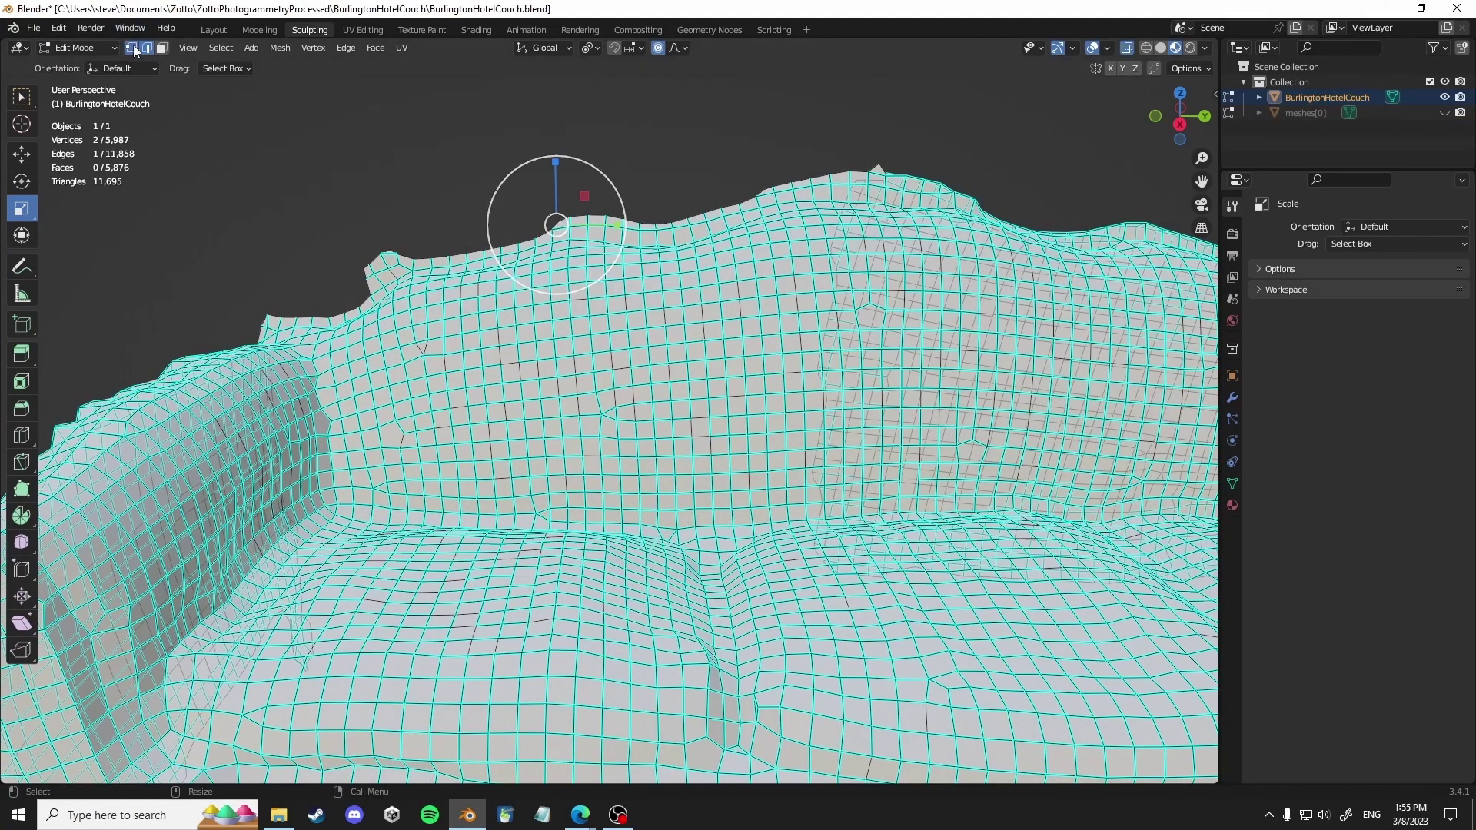
pyautogui.click(1444, 113)
# - Try to move vertices on the backrest's top rim out to the scan's edge while both sofas are in Edit Mode
pyautogui.press('g')
pyautogui.moveTo(548, 225); pyautogui.dragTo(526, 213)
pyautogui.hotkey('ctrl', 'z')
pyautogui.scroll(3, 655, 131)
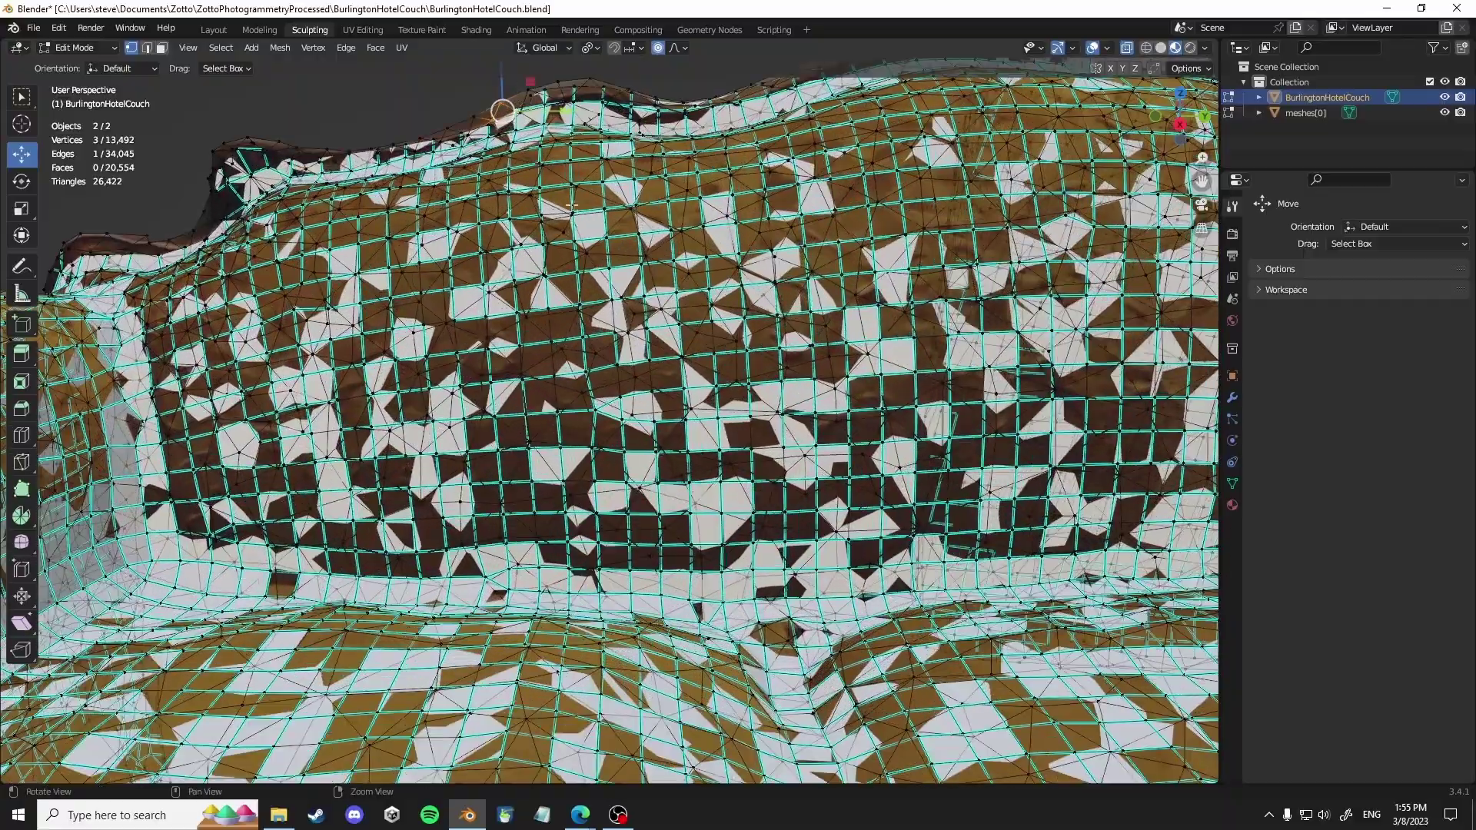
pyautogui.moveTo(655, 130); pyautogui.dragTo(728, 154, button='middle')
pyautogui.scroll(5, 612, 261)
pyautogui.keyDown('shift'); pyautogui.moveTo(630, 92); pyautogui.dragTo(704, 298, button='middle'); pyautogui.keyUp('shift')
pyautogui.moveTo(616, 433); pyautogui.dragTo(626, 396)
pyautogui.hotkey('ctrl', 'z')
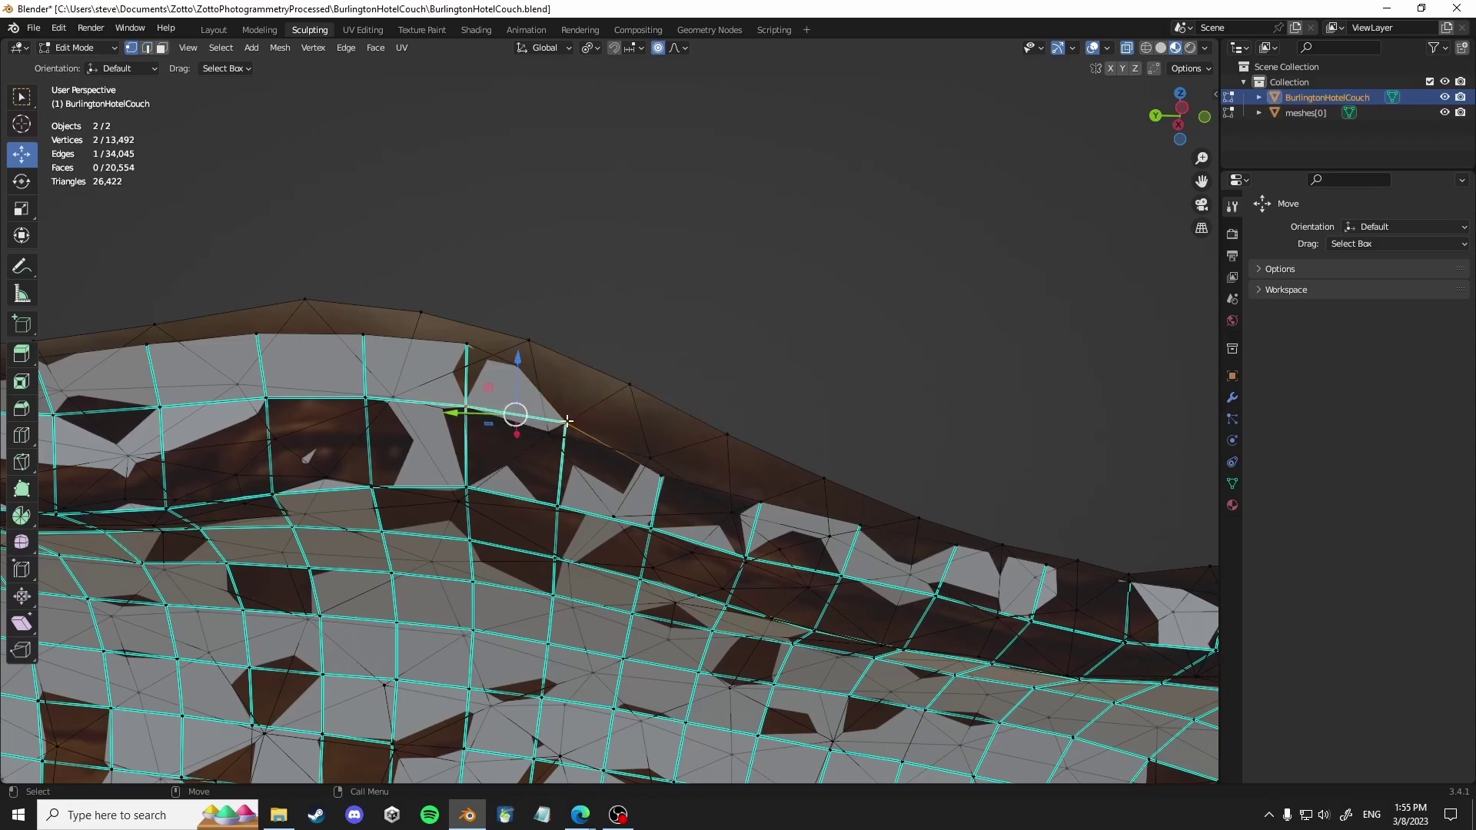
# - Return to Object Mode, select only the remeshed sofa and reopen it in Edit Mode
pyautogui.click(79, 51)
pyautogui.click(77, 66)
pyautogui.click(570, 173)
pyautogui.click(501, 376)
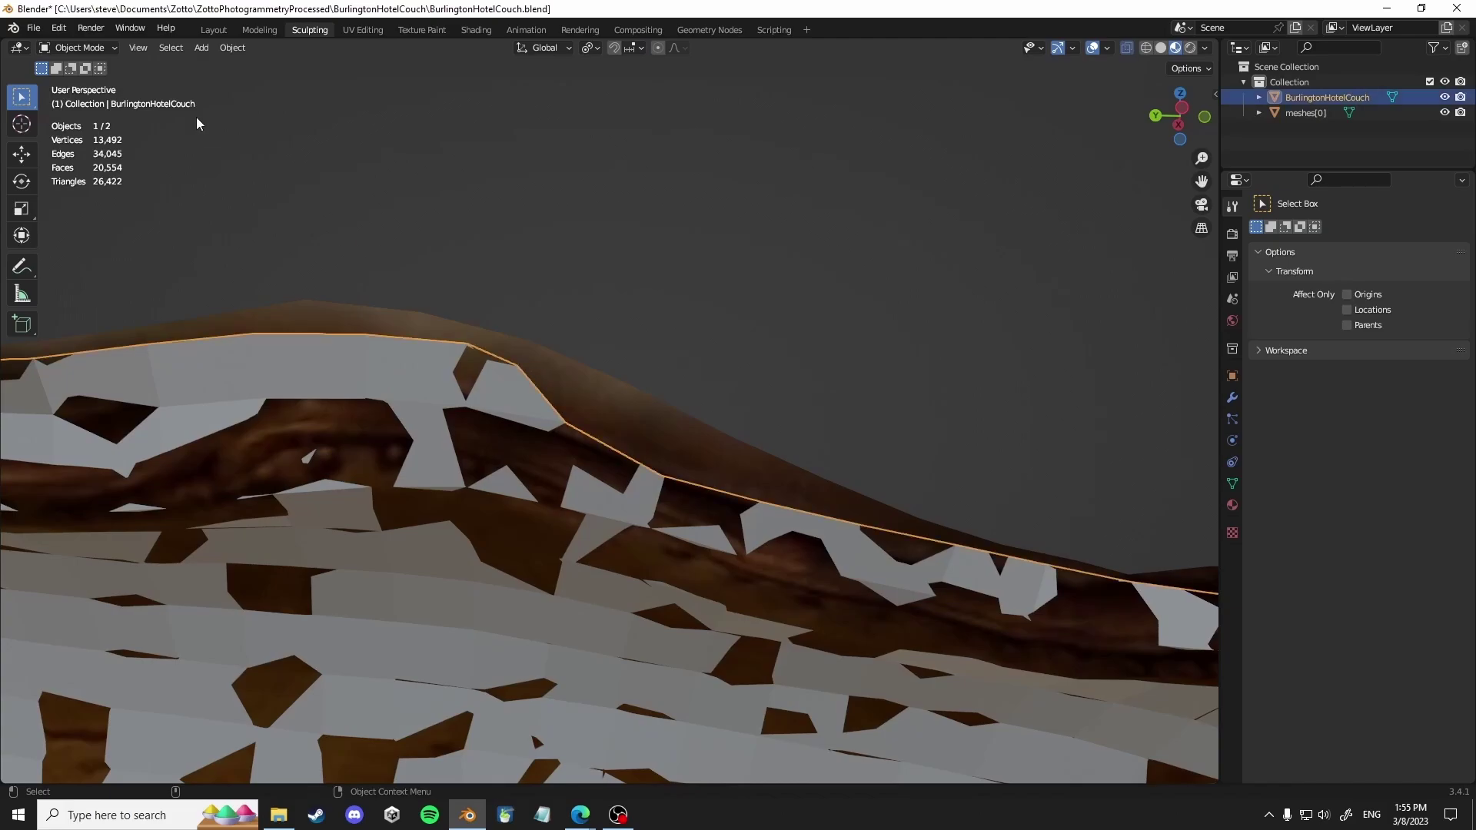
pyautogui.click(77, 47)
pyautogui.click(69, 84)
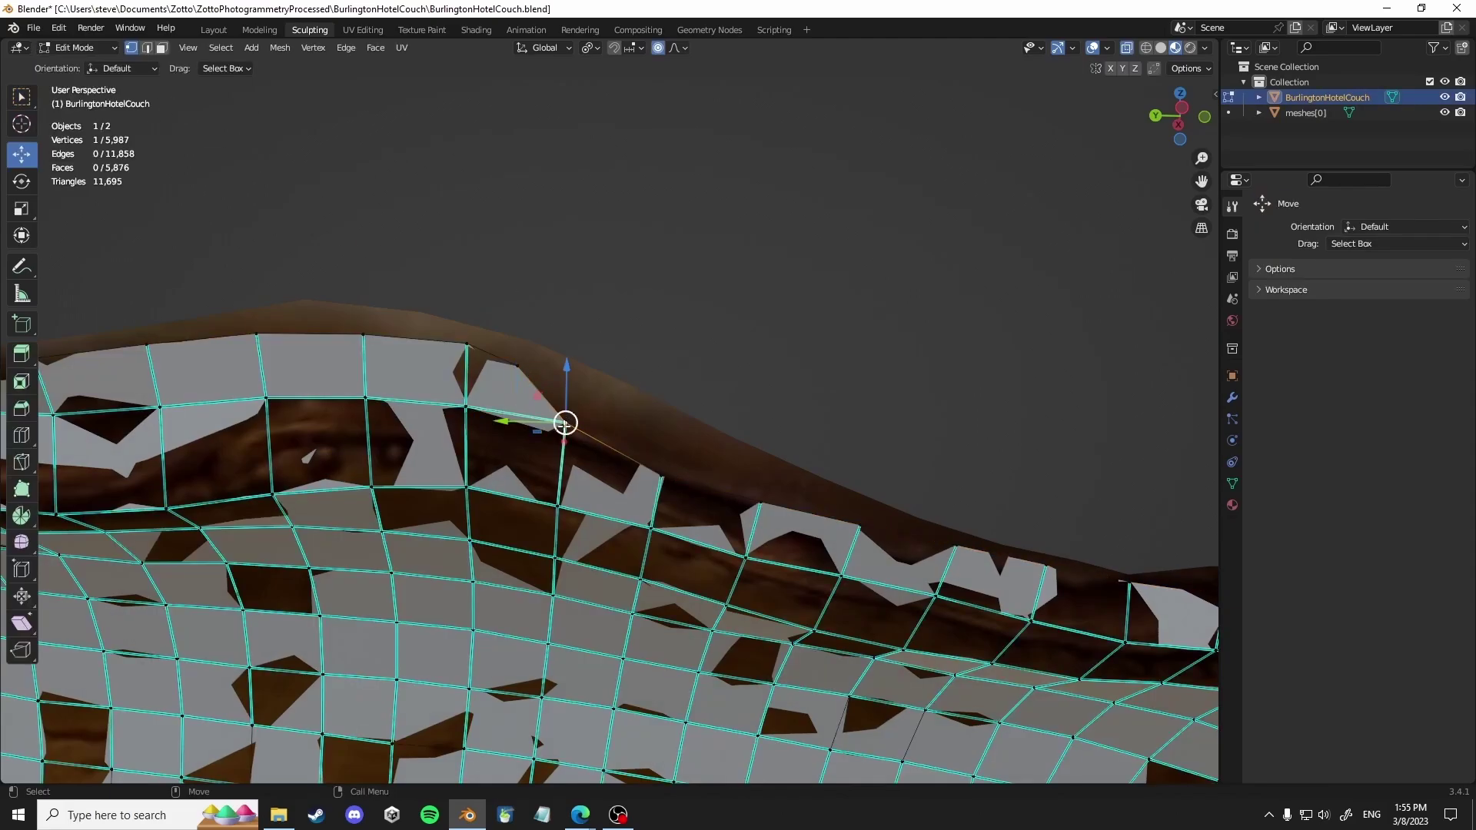
# - Try to pull one top-rim vertex of the remeshed backrest outward with proportional editing, and undo the move
pyautogui.moveTo(565, 423); pyautogui.dragTo(603, 388)
pyautogui.scroll(-3, 588, 395)
pyautogui.scroll(3, 598, 394)
pyautogui.hotkey('ctrl', 'z')
# - Move top-rim vertices of the remeshed backrest outward onto the scan's edge, undoing the stray move
pyautogui.moveTo(599, 412); pyautogui.dragTo(357, 484, button='middle')
pyautogui.moveTo(654, 412); pyautogui.dragTo(645, 405)
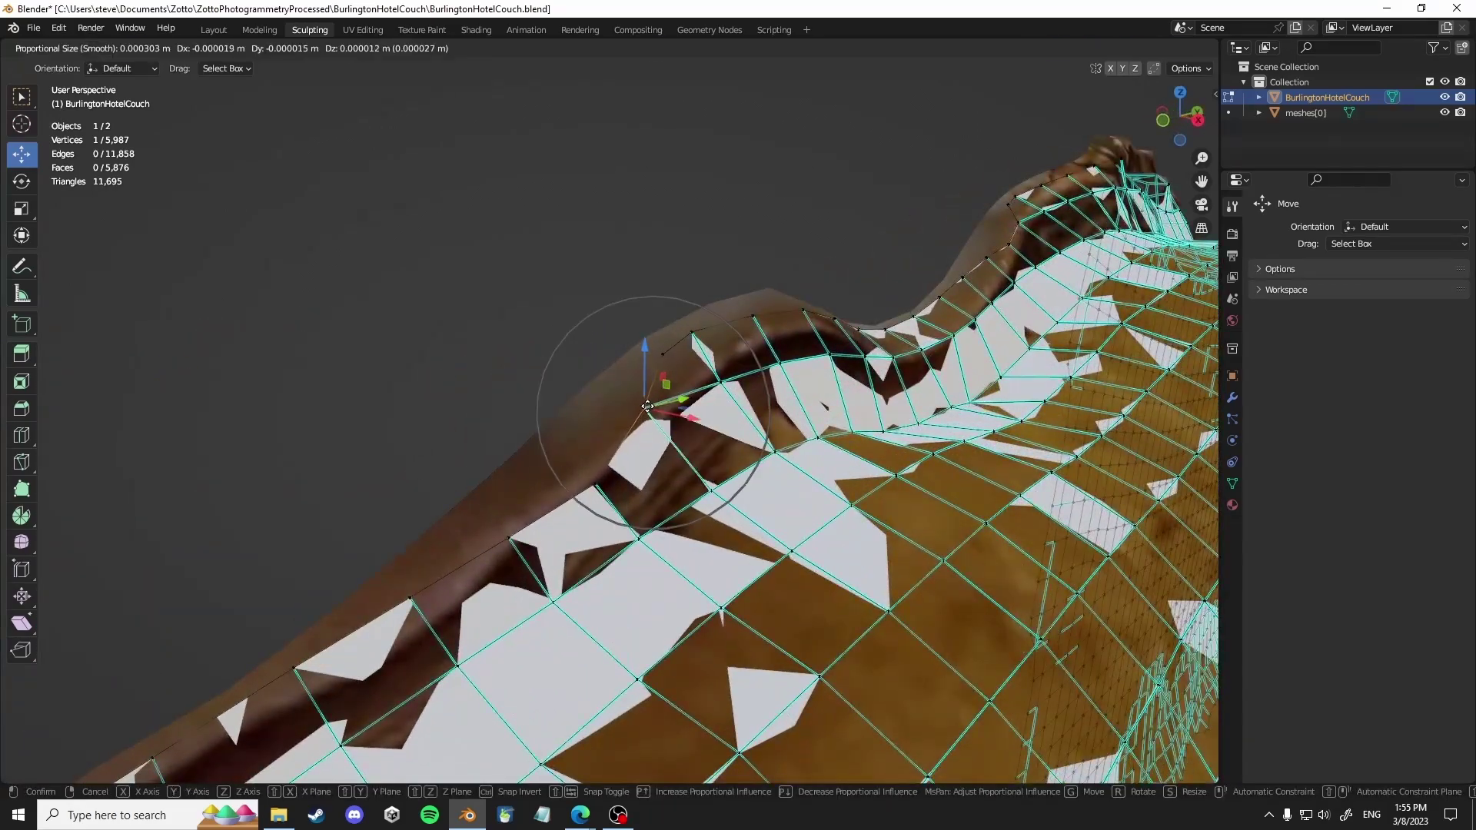
pyautogui.click(605, 378)
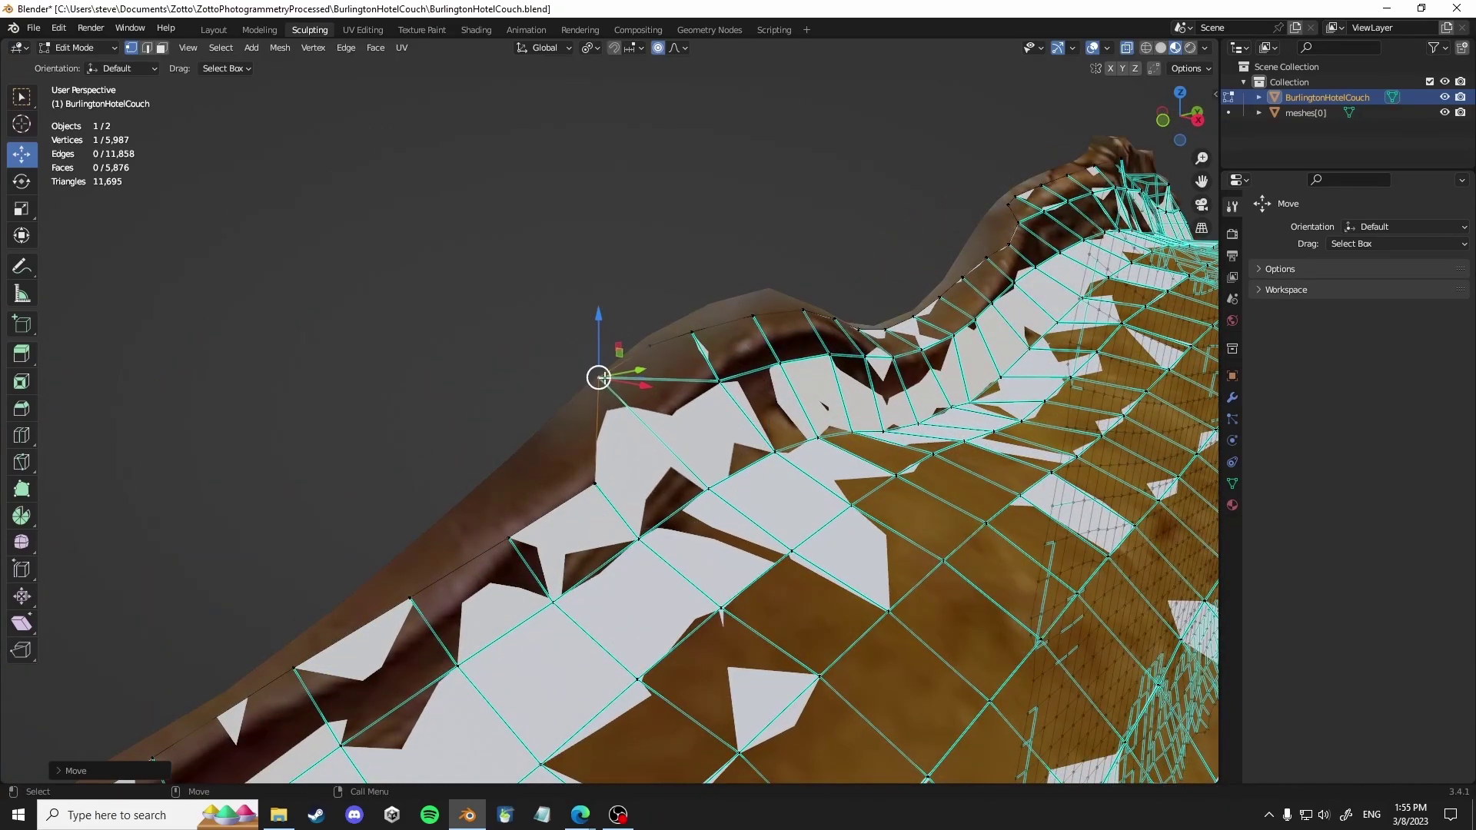
pyautogui.moveTo(605, 378); pyautogui.dragTo(545, 484, button='middle')
pyautogui.moveTo(553, 472); pyautogui.dragTo(523, 466)
pyautogui.hotkey('ctrl', 'z')
pyautogui.moveTo(513, 470); pyautogui.dragTo(598, 520, button='middle')
pyautogui.moveTo(589, 500); pyautogui.dragTo(541, 452)
pyautogui.moveTo(540, 452); pyautogui.dragTo(675, 445, button='middle')
pyautogui.moveTo(675, 445); pyautogui.dragTo(692, 429)
# - Try to move the next vertex along the backrest rim, and undo the move
pyautogui.moveTo(693, 430); pyautogui.dragTo(402, 448, button='middle')
pyautogui.keyDown('shift'); pyautogui.moveTo(459, 526); pyautogui.dragTo(655, 485, button='middle'); pyautogui.keyUp('shift')
pyautogui.moveTo(662, 468)
pyautogui.mouseDown()
pyautogui.moveTo(649, 430)
pyautogui.moveTo(646, 458)
pyautogui.mouseUp()
pyautogui.hotkey('ctrl', 'z')
# - Move several backrest rim vertices onto the scan's edge with face snapping on and proportional editing off
pyautogui.moveTo(684, 511); pyautogui.dragTo(687, 512, button='middle')
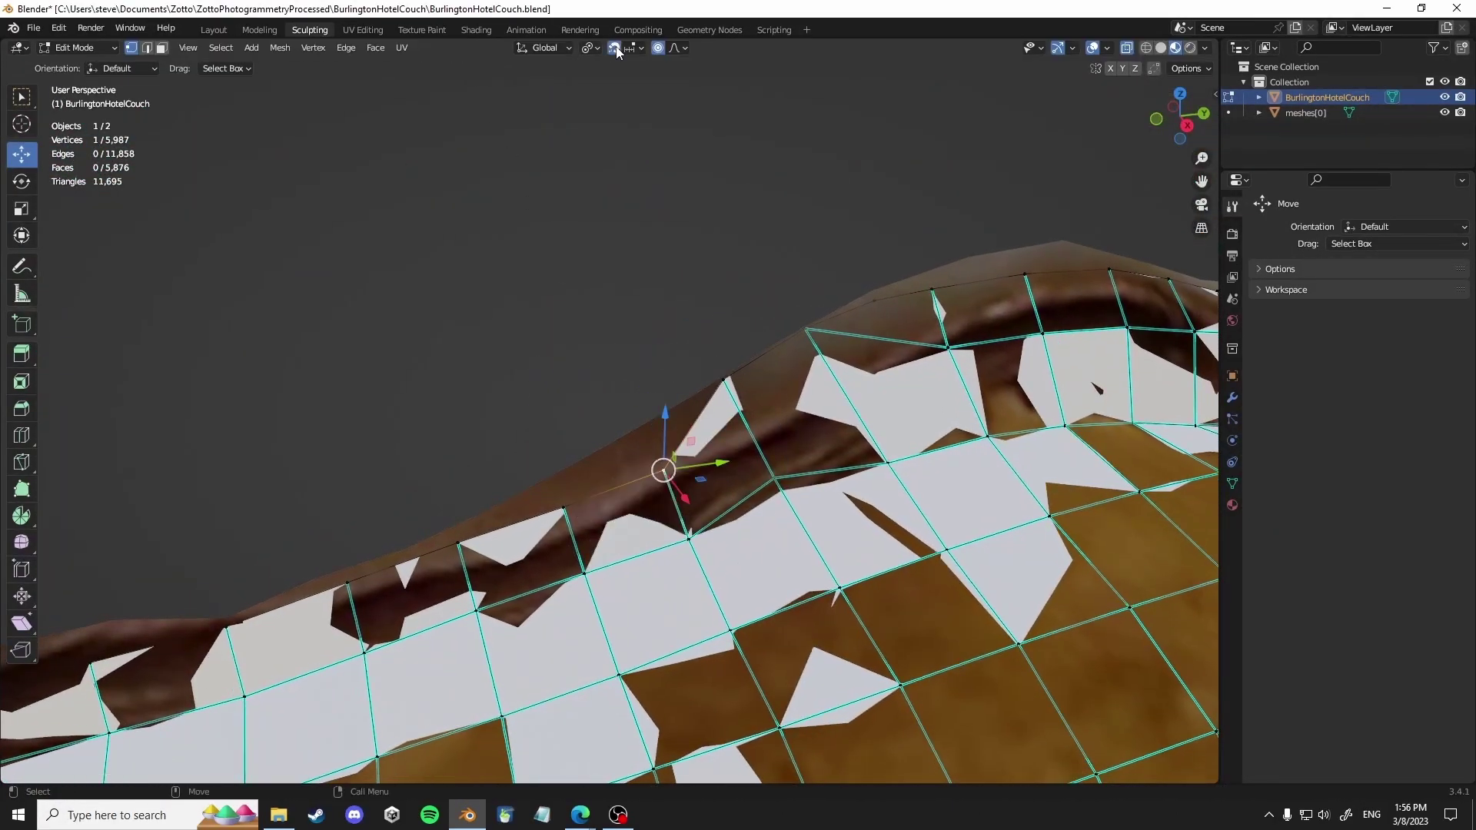
pyautogui.click(631, 49)
pyautogui.moveTo(662, 470); pyautogui.dragTo(637, 428)
pyautogui.scroll(-6, 646, 422)
pyautogui.moveTo(637, 427)
pyautogui.mouseDown(button='middle')
pyautogui.moveTo(749, 422)
pyautogui.moveTo(643, 421)
pyautogui.mouseUp(button='middle')
pyautogui.scroll(6, 645, 423)
pyautogui.moveTo(650, 421); pyautogui.dragTo(639, 422)
pyautogui.moveTo(639, 422)
pyautogui.mouseDown(button='middle')
pyautogui.moveTo(635, 407)
pyautogui.moveTo(639, 428)
pyautogui.mouseUp(button='middle')
pyautogui.moveTo(639, 428); pyautogui.dragTo(620, 511)
pyautogui.moveTo(620, 510); pyautogui.dragTo(608, 467, button='middle')
pyautogui.moveTo(613, 496); pyautogui.dragTo(510, 546)
pyautogui.moveTo(510, 546); pyautogui.dragTo(557, 433, button='middle')
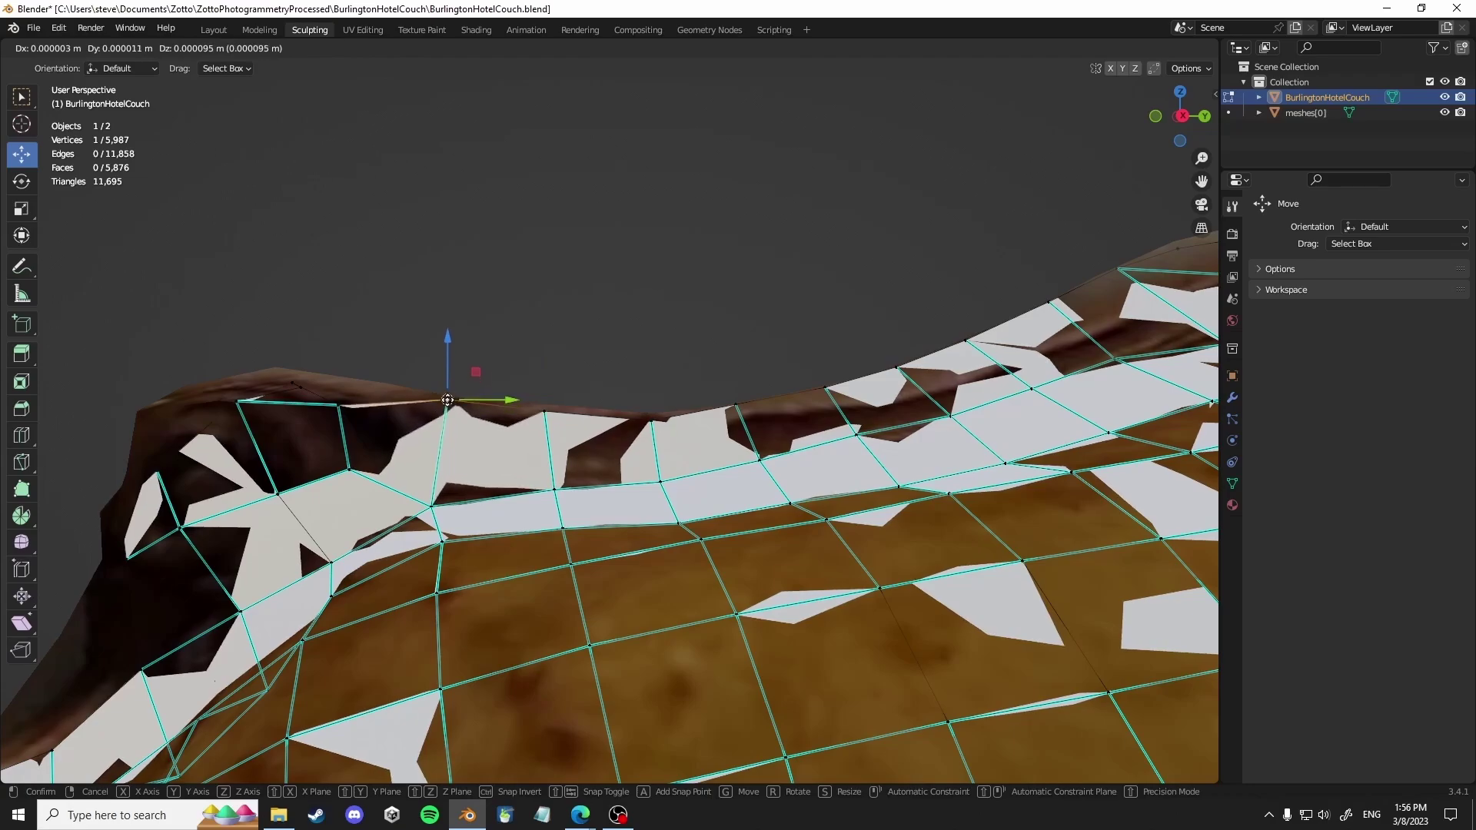
pyautogui.moveTo(399, 407); pyautogui.dragTo(523, 430, button='middle')
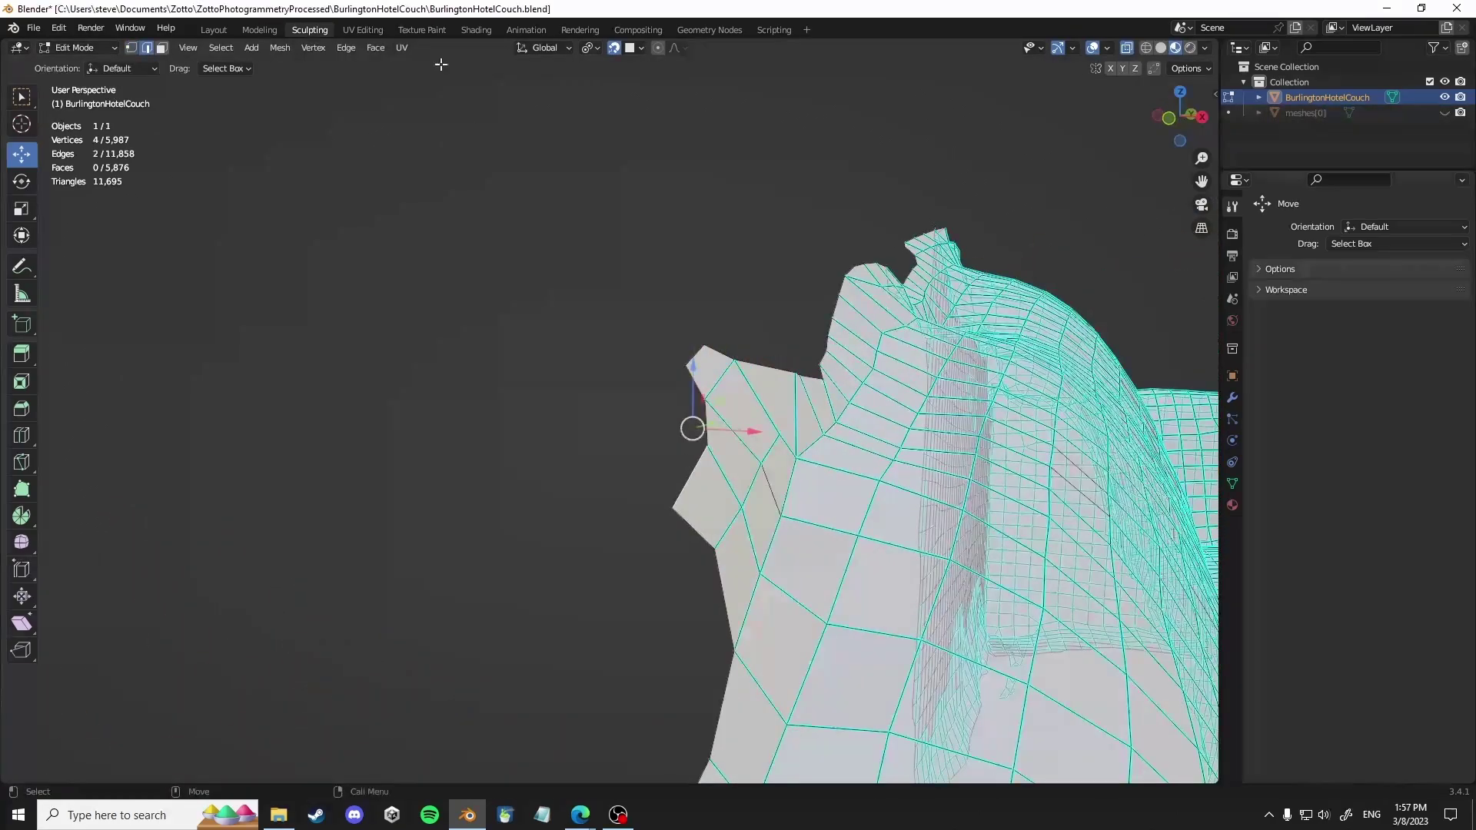
# - Set the pivot to Bounding Box Center and snapping to Vertex, and move the backrest's outer corner vertex onto the scan
pyautogui.click(590, 48)
pyautogui.click(591, 65)
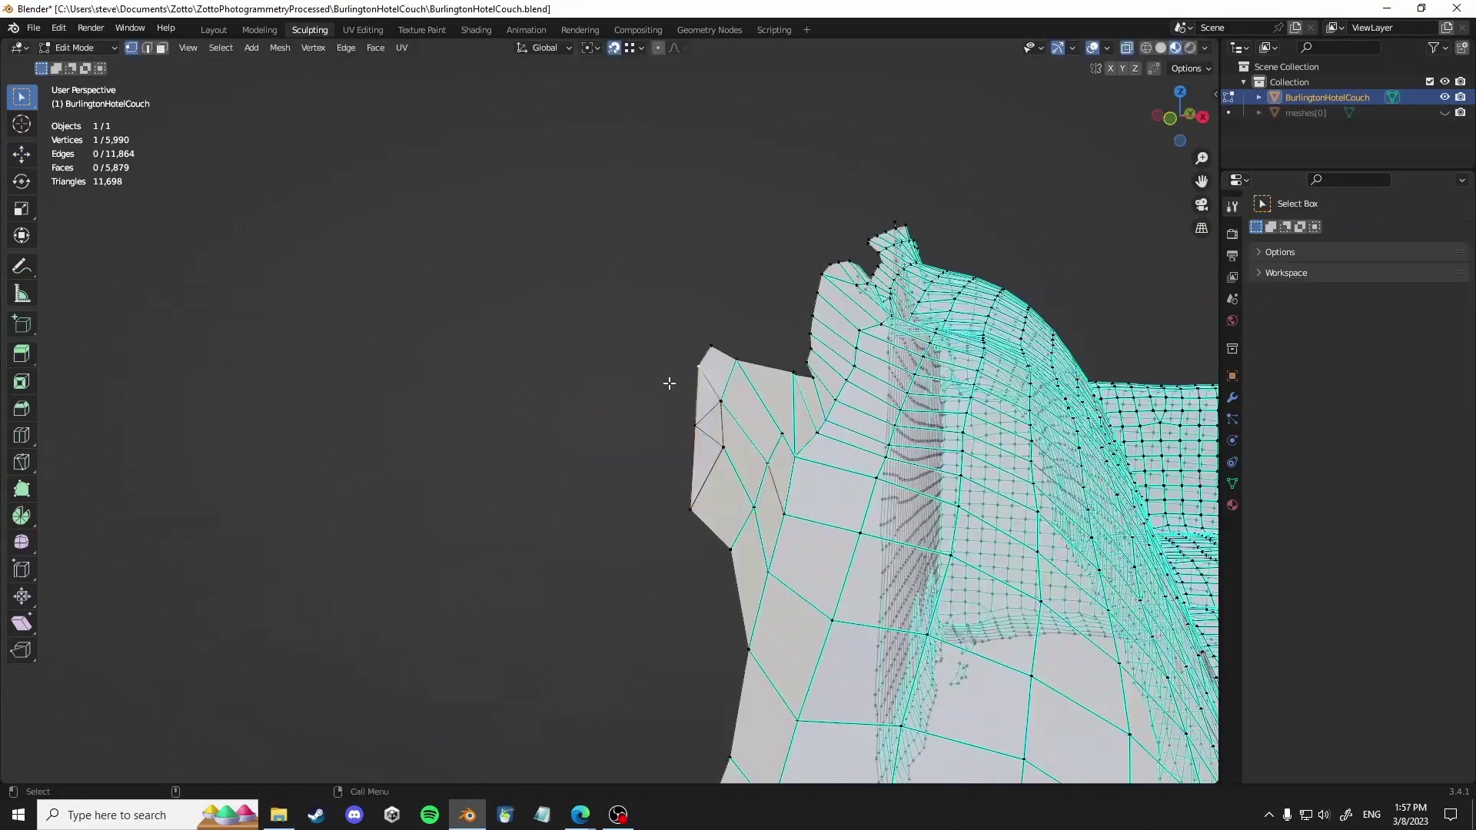
pyautogui.click(641, 47)
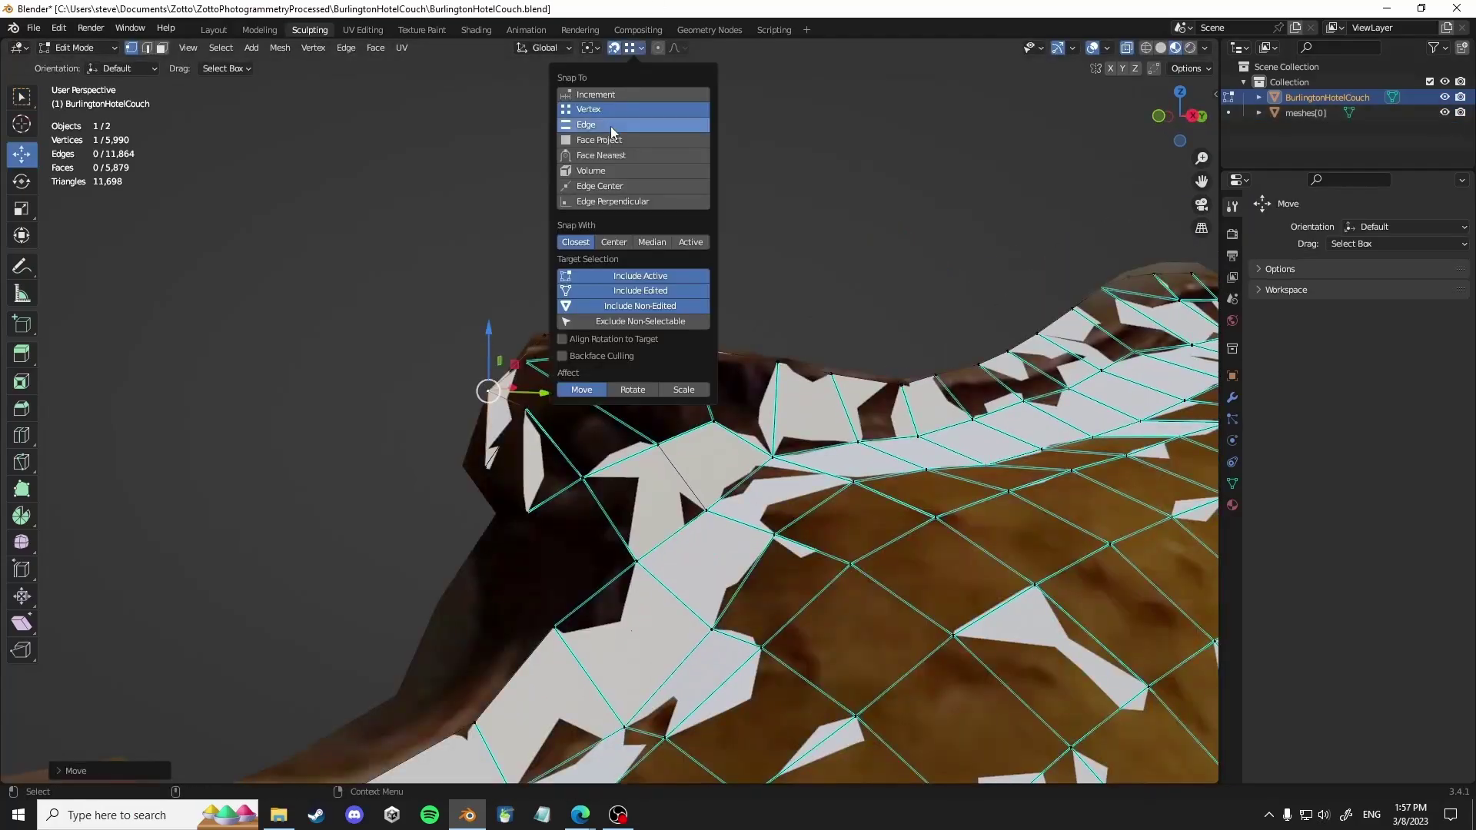
pyautogui.scroll(-1, 538, 399)
pyautogui.moveTo(488, 390); pyautogui.dragTo(519, 423)
# - Snap vertices along the backrest's top rim, up to the carved crest, onto the scan's silhouette
pyautogui.click(441, 559)
pyautogui.moveTo(442, 559); pyautogui.dragTo(443, 555)
pyautogui.moveTo(443, 555); pyautogui.dragTo(330, 489, button='middle')
pyautogui.scroll(4, 329, 488)
pyautogui.click(363, 446)
pyautogui.moveTo(364, 445); pyautogui.dragTo(363, 444)
pyautogui.keyDown('shift'); pyautogui.moveTo(364, 445); pyautogui.dragTo(125, 444, button='middle'); pyautogui.keyUp('shift')
pyautogui.click(880, 433)
pyautogui.keyDown('shift'); pyautogui.moveTo(879, 433); pyautogui.dragTo(499, 492, button='middle'); pyautogui.keyUp('shift')
pyautogui.moveTo(761, 369); pyautogui.dragTo(761, 366)
pyautogui.moveTo(761, 365); pyautogui.dragTo(861, 385, button='middle')
pyautogui.moveTo(814, 372); pyautogui.dragTo(814, 369)
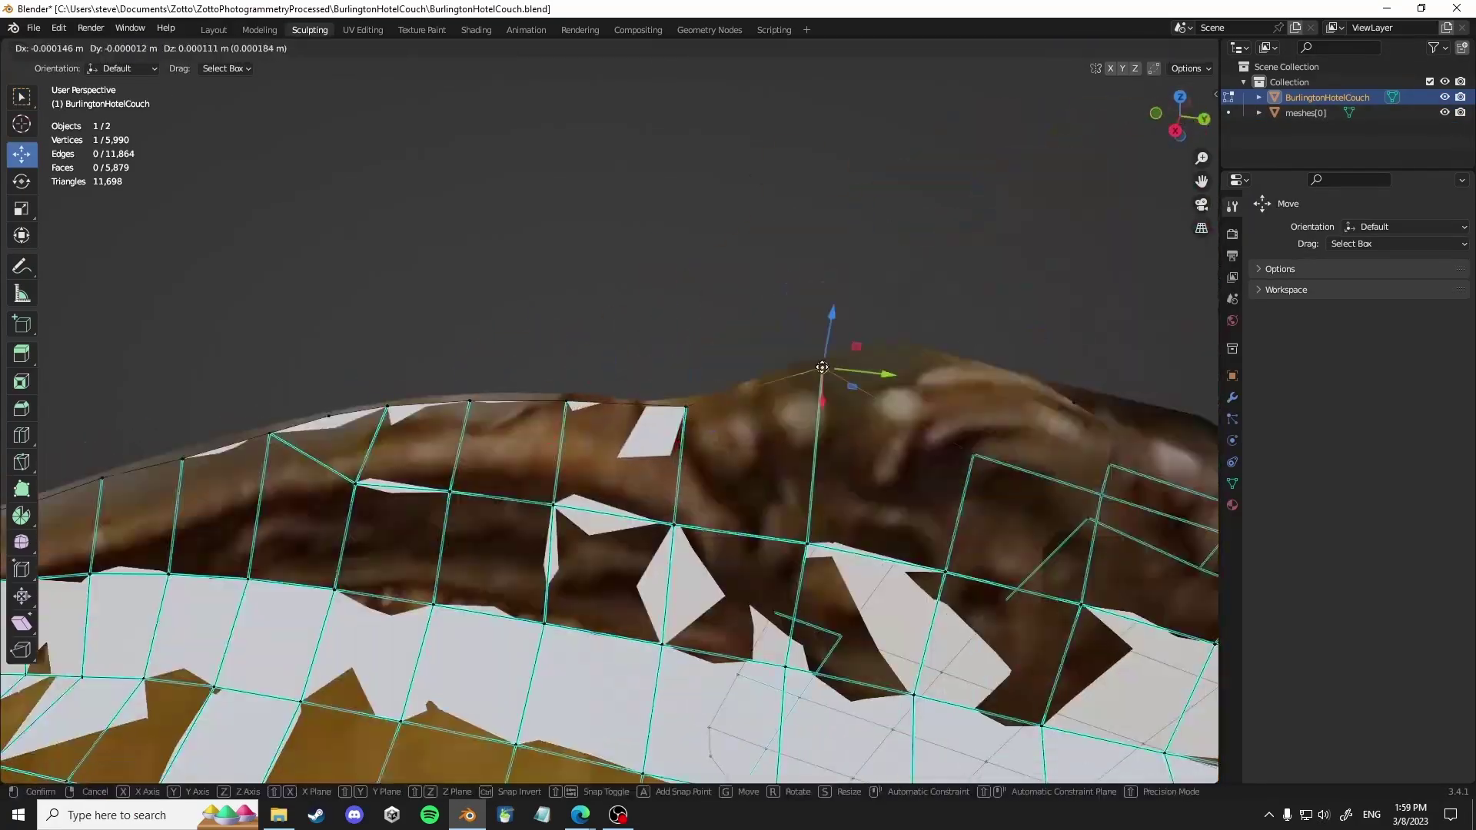
# - Fit further outline vertices of the remeshed sofa beyond the carved crest to the original scan
pyautogui.moveTo(814, 369); pyautogui.dragTo(1038, 384, button='middle')
pyautogui.moveTo(610, 421); pyautogui.dragTo(620, 481, button='middle')
pyautogui.moveTo(620, 481); pyautogui.dragTo(621, 481)
pyautogui.moveTo(620, 481); pyautogui.dragTo(558, 469, button='middle')
pyautogui.moveTo(558, 470); pyautogui.dragTo(558, 470)
pyautogui.moveTo(558, 469); pyautogui.dragTo(501, 520, button='middle')
pyautogui.moveTo(501, 520); pyautogui.dragTo(501, 517)
pyautogui.moveTo(500, 516); pyautogui.dragTo(692, 619, button='middle')
pyautogui.moveTo(691, 619); pyautogui.dragTo(692, 620)
pyautogui.moveTo(691, 619); pyautogui.dragTo(402, 580, button='middle')
pyautogui.moveTo(402, 579); pyautogui.dragTo(402, 580)
pyautogui.moveTo(402, 580); pyautogui.dragTo(784, 425, button='middle')
pyautogui.moveTo(784, 425); pyautogui.dragTo(784, 425)
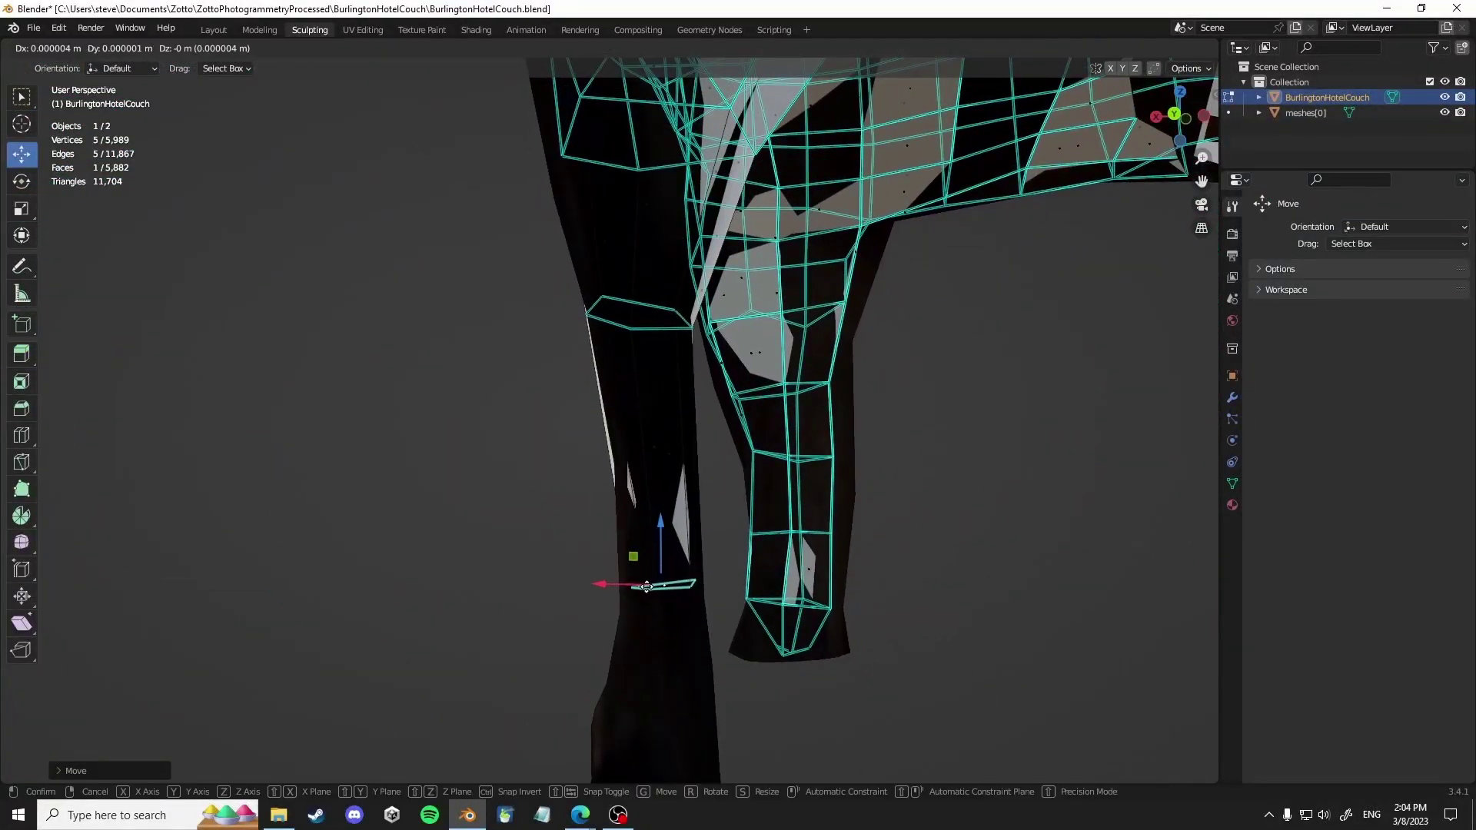
# - Extrude the end face of the shortened sofa leg downward and scale it to the scanned leg's width
pyautogui.moveTo(662, 591); pyautogui.dragTo(728, 551)
pyautogui.press('e')
pyautogui.hotkey('shift', 'space')
pyautogui.press('s')
pyautogui.moveTo(660, 585); pyautogui.dragTo(658, 585)
# - Add a loop cut across the extended leg and scale the new loop to match the scanned leg
pyautogui.click(22, 435)
pyautogui.click(646, 450)
pyautogui.hotkey('shift', 'space')
pyautogui.press('s')
pyautogui.moveTo(713, 415); pyautogui.dragTo(650, 455)
pyautogui.hotkey('shift', 'space')
pyautogui.press('g')
pyautogui.moveTo(650, 455); pyautogui.dragTo(629, 584, button='middle')
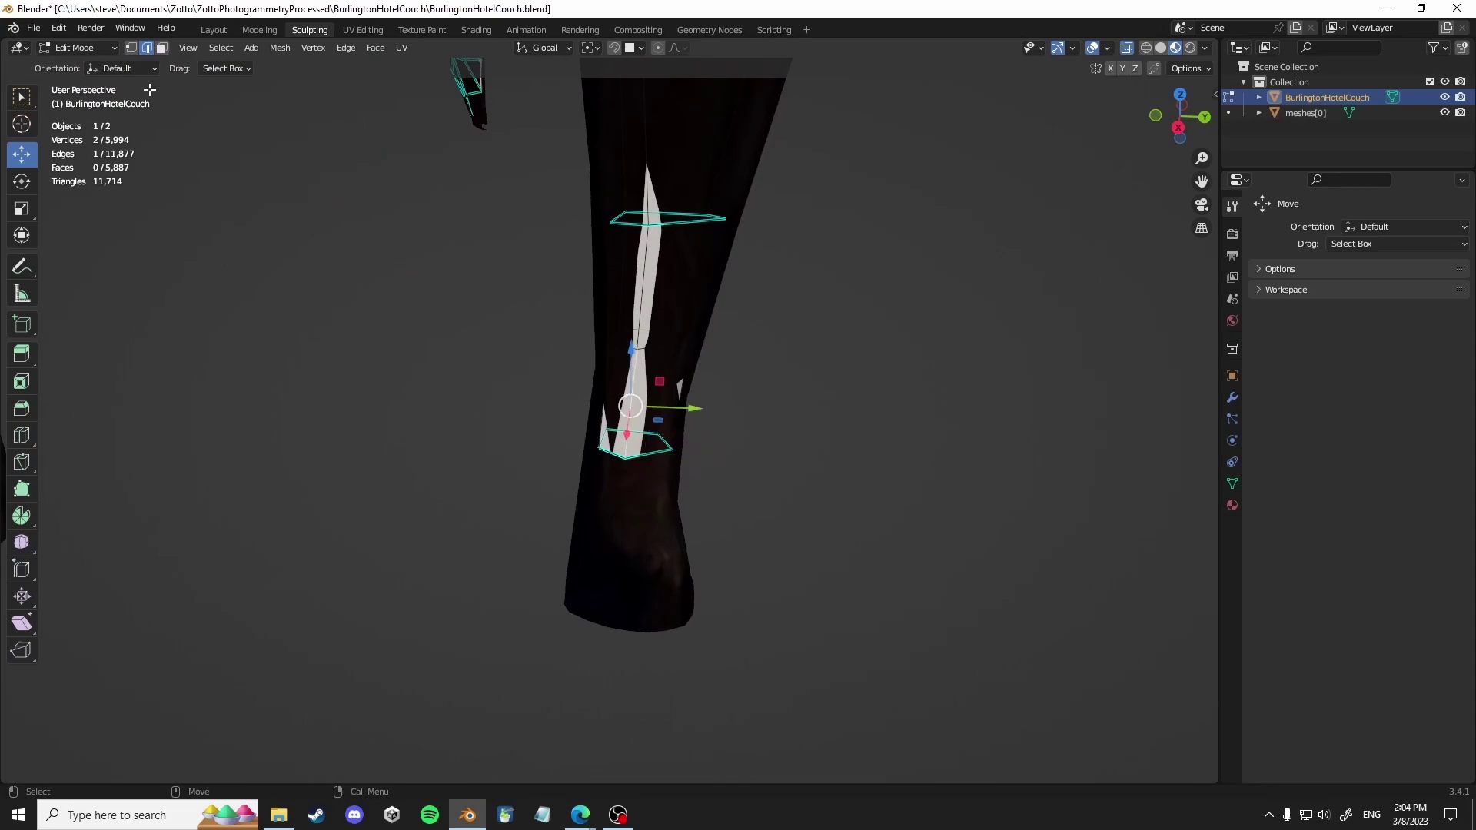
# - Scale the leg's end face by about 1.25 along Y and rotate it about Z to align with the scan
pyautogui.moveTo(635, 446)
pyautogui.mouseDown(button='middle')
pyautogui.moveTo(662, 406)
pyautogui.moveTo(626, 471)
pyautogui.mouseUp(button='middle')
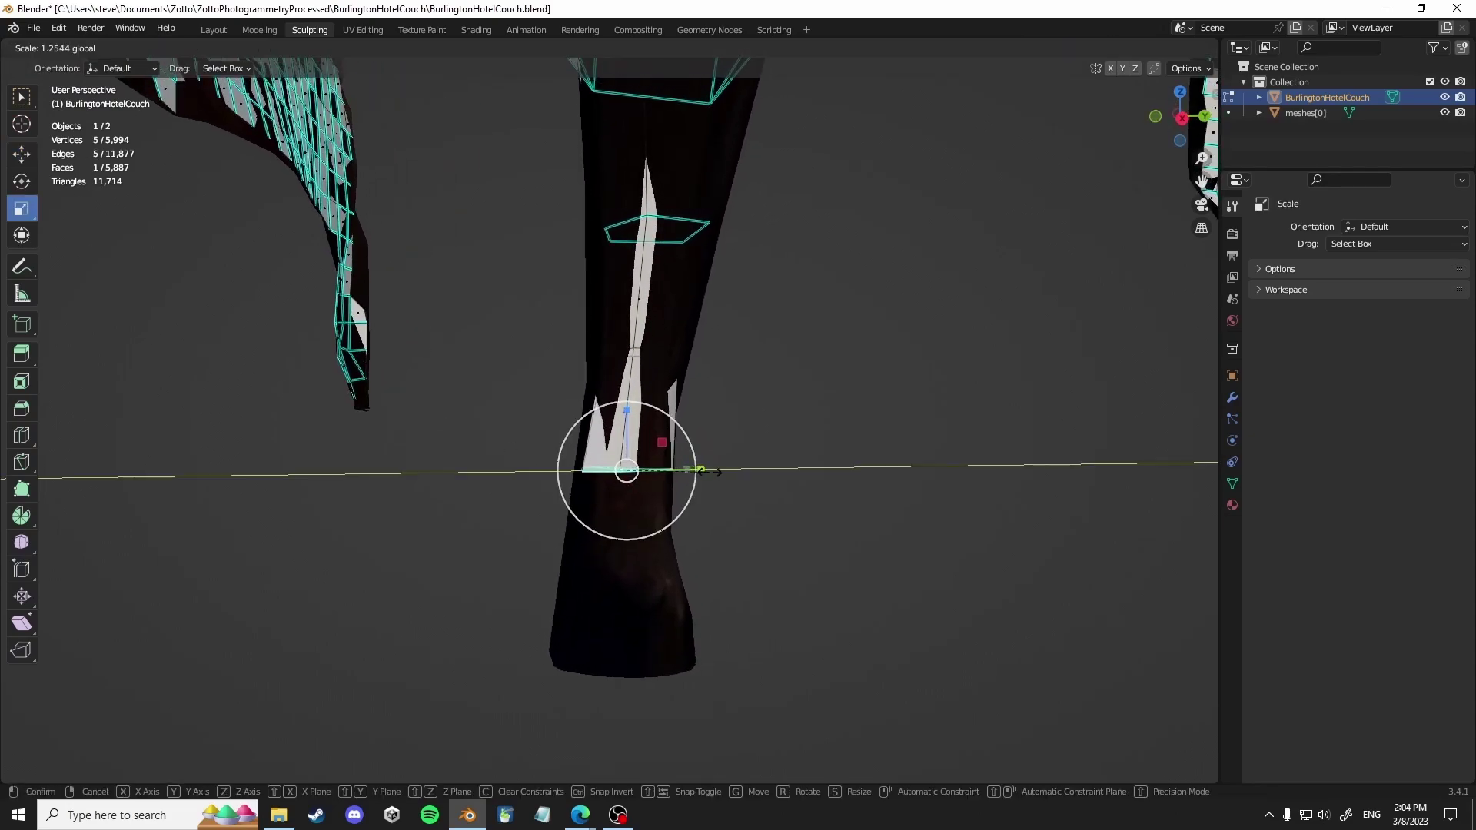
pyautogui.moveTo(706, 473); pyautogui.dragTo(706, 473)
pyautogui.moveTo(640, 501); pyautogui.dragTo(685, 602, button='middle')
pyautogui.hotkey('shift', 'space')
pyautogui.press('r')
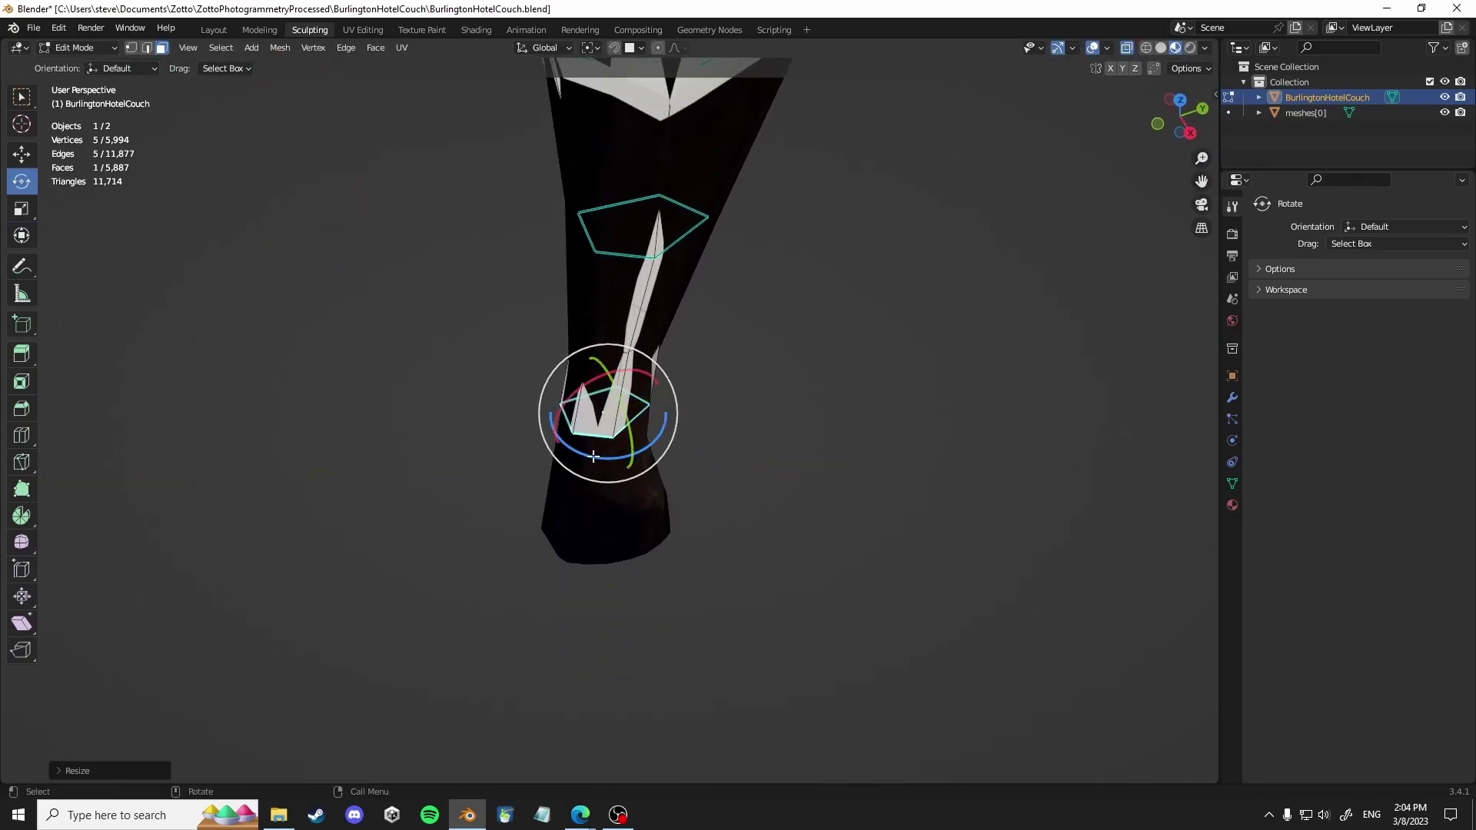
pyautogui.moveTo(589, 455); pyautogui.dragTo(606, 533)
# - Extrude the leg's end face down toward the bottom of the scanned foot and rotate the new end
pyautogui.hotkey('shift', 'space')
pyautogui.press('e')
pyautogui.hotkey('ctrl', 'z')
pyautogui.moveTo(602, 451); pyautogui.dragTo(606, 379, button='middle')
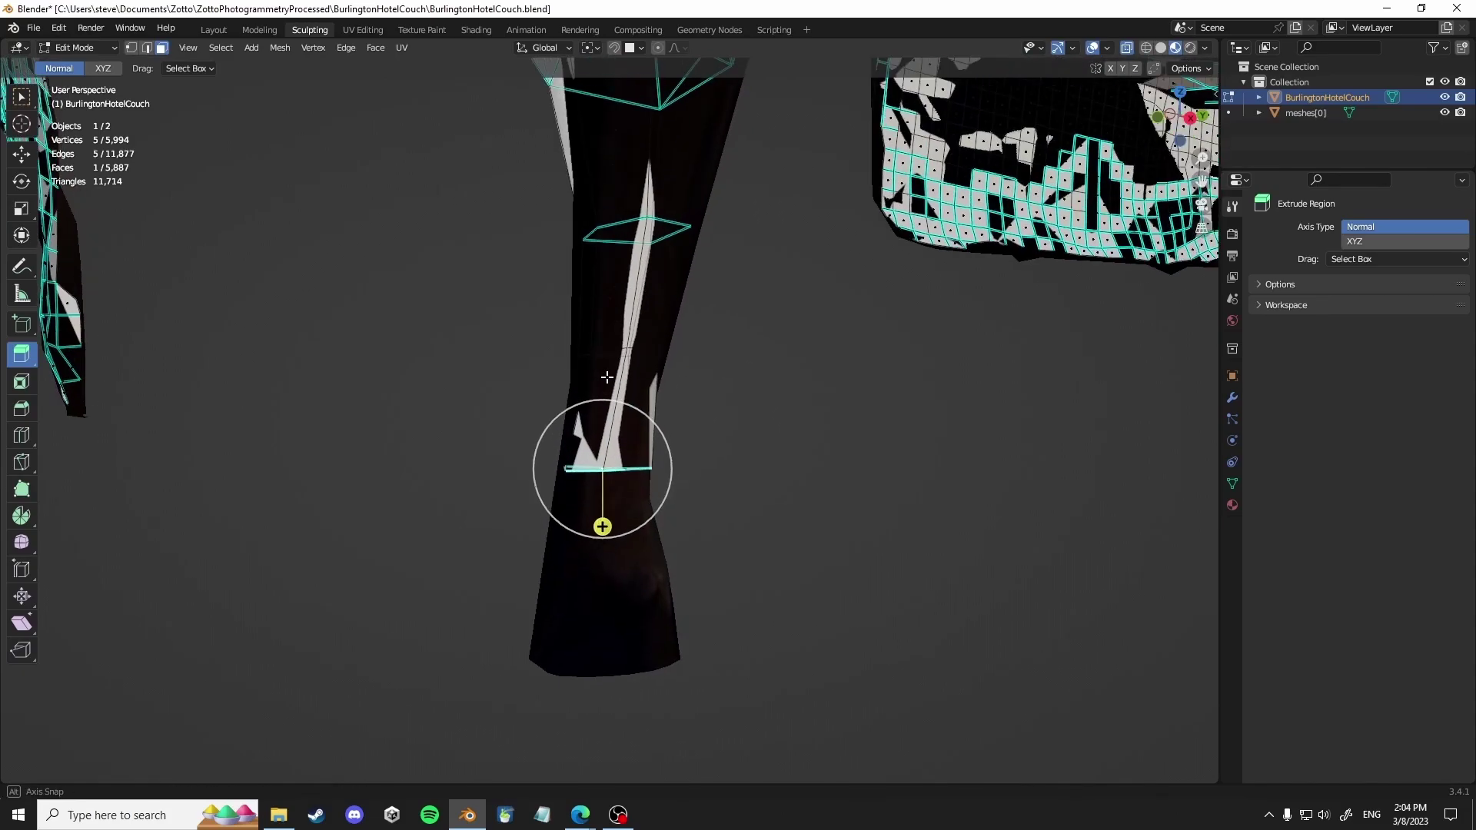
pyautogui.scroll(-1, 603, 492)
pyautogui.moveTo(603, 519); pyautogui.dragTo(598, 628)
pyautogui.hotkey('shift', 'space')
pyautogui.press('r')
pyautogui.moveTo(620, 545); pyautogui.dragTo(642, 544)
# - Extrude another leg section and move it down along the scanned leg
pyautogui.hotkey('shift', 'space')
pyautogui.press('g')
pyautogui.moveTo(642, 544); pyautogui.dragTo(692, 492, button='middle')
pyautogui.press('e')
pyautogui.moveTo(618, 338); pyautogui.dragTo(622, 396)
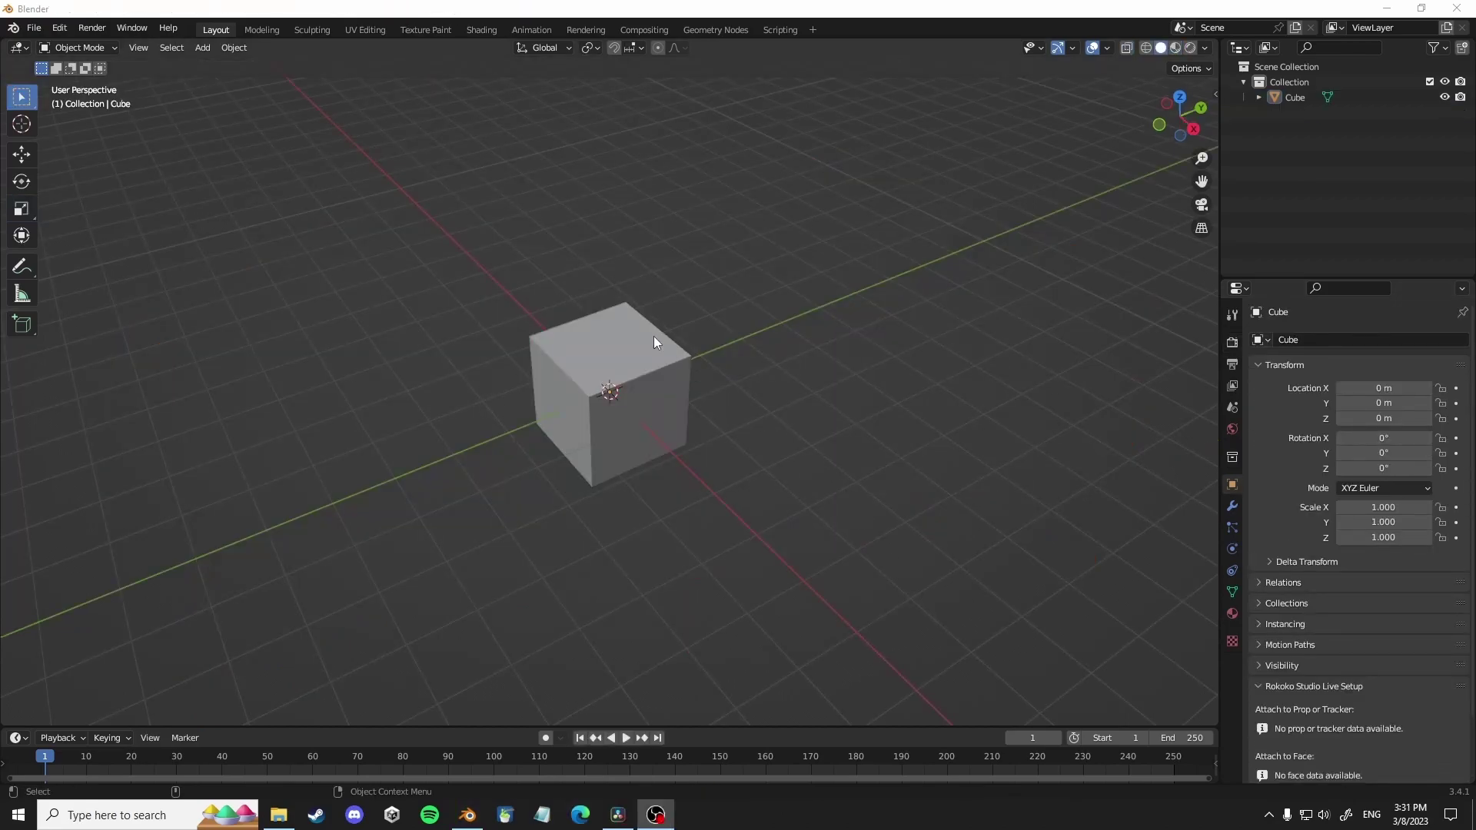
# - Put the default cube into Edit Mode with edge selection
pyautogui.click(655, 339)
pyautogui.click(77, 48)
pyautogui.click(77, 80)
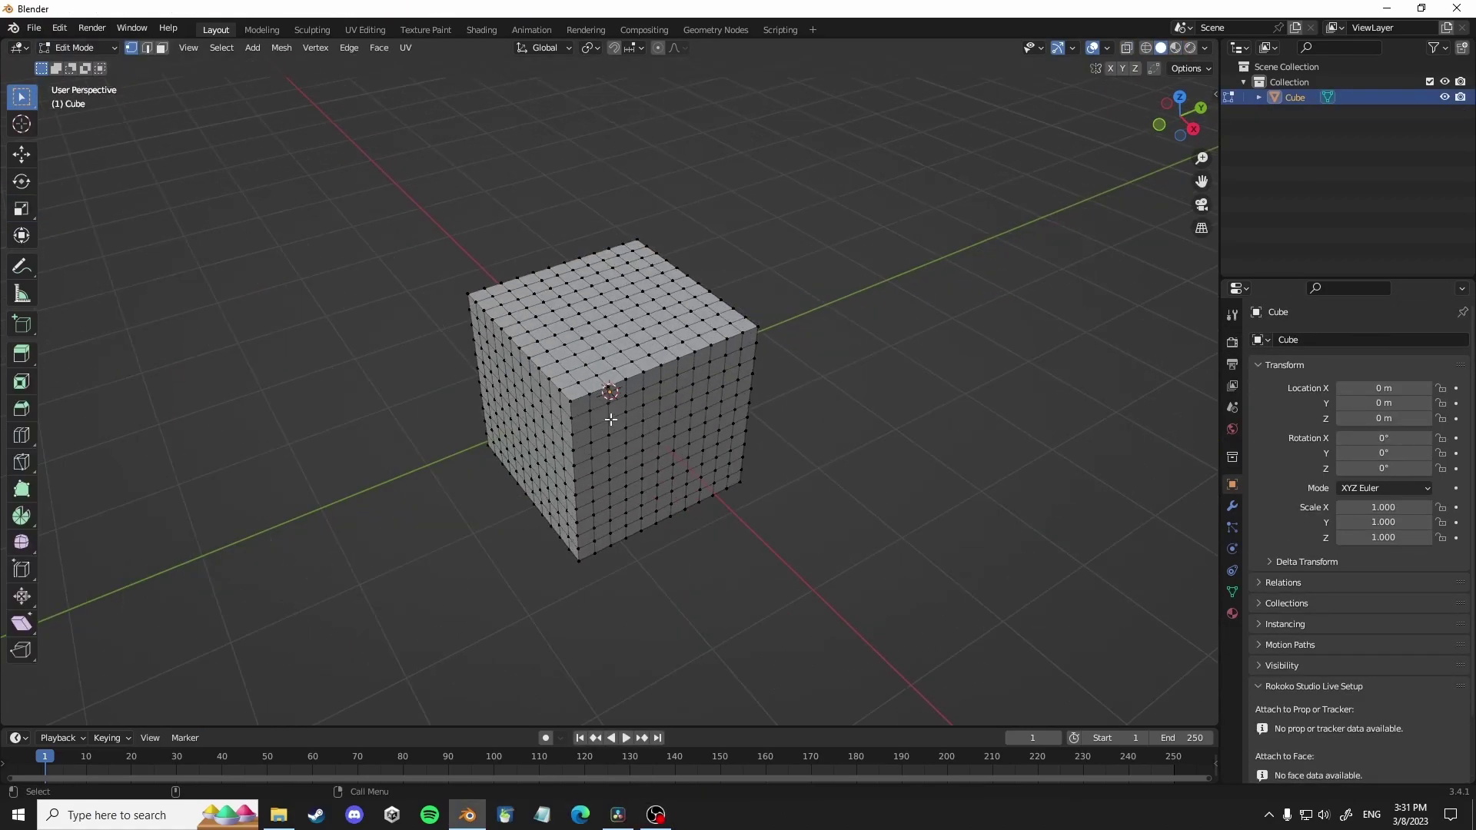
pyautogui.click(147, 47)
# - Select the four border edges of the cube's front +X face and mark them as a seam
pyautogui.moveTo(629, 408); pyautogui.dragTo(615, 386, button='middle')
pyautogui.keyDown('alt'); pyautogui.click(576, 362); pyautogui.keyUp('alt')
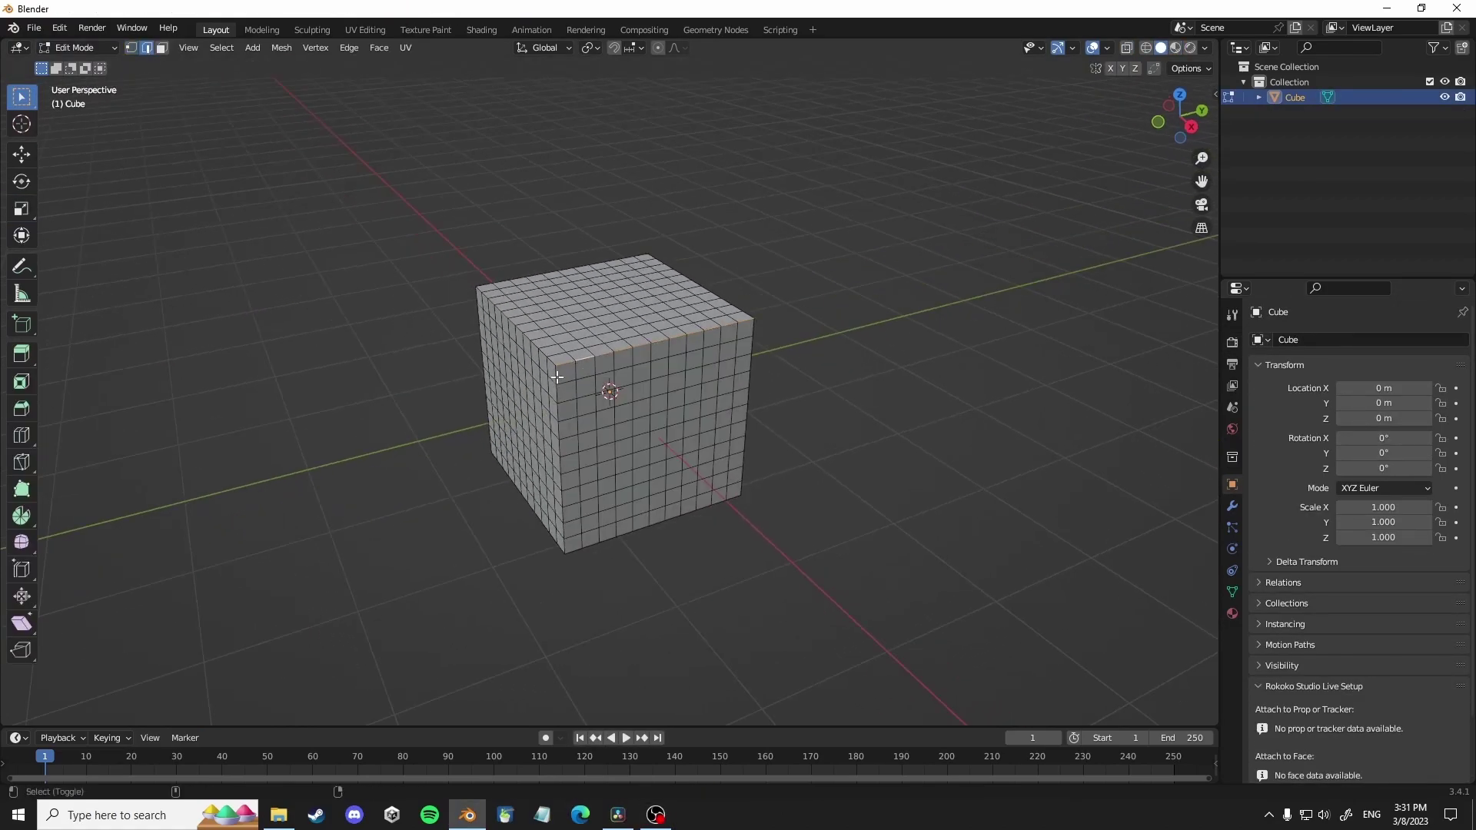
pyautogui.moveTo(588, 545); pyautogui.dragTo(760, 378, button='middle')
pyautogui.click(352, 47)
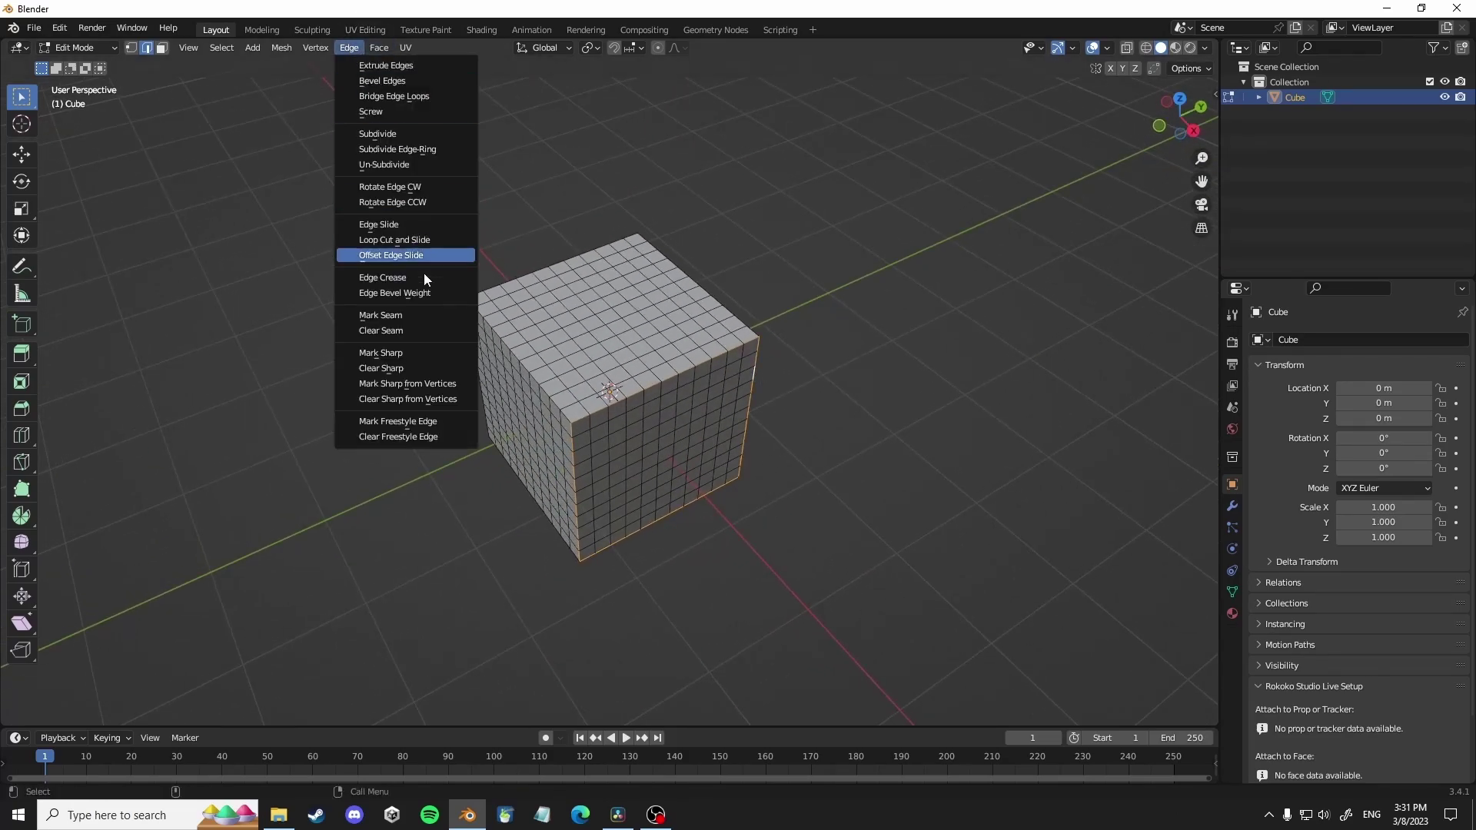
pyautogui.click(404, 315)
# - Mark the cube's three remaining top edges as seams
pyautogui.moveTo(462, 307); pyautogui.dragTo(552, 278, button='middle')
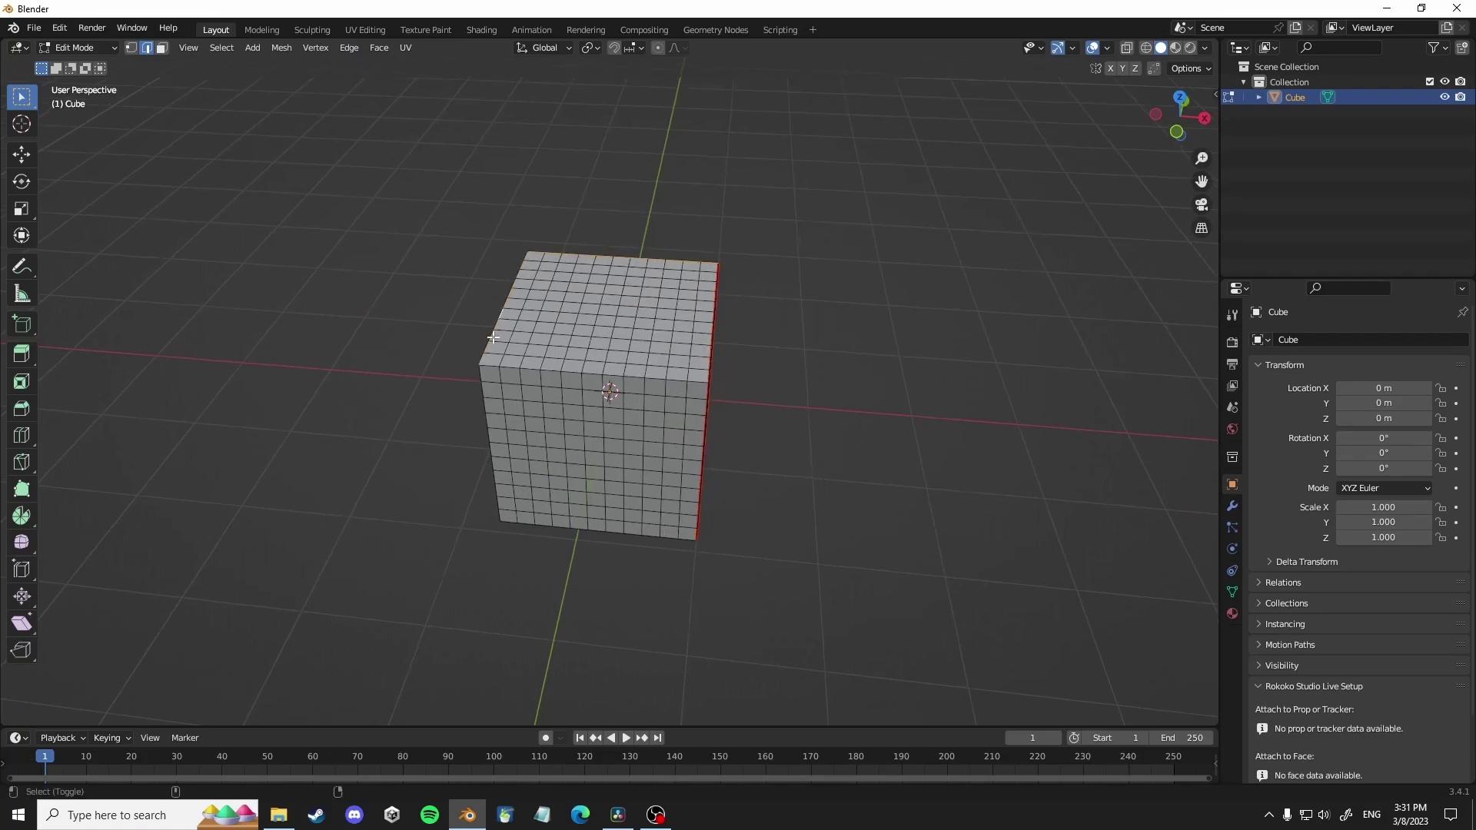
pyautogui.moveTo(494, 345); pyautogui.dragTo(508, 291, button='middle')
pyautogui.scroll(3, 318, 82)
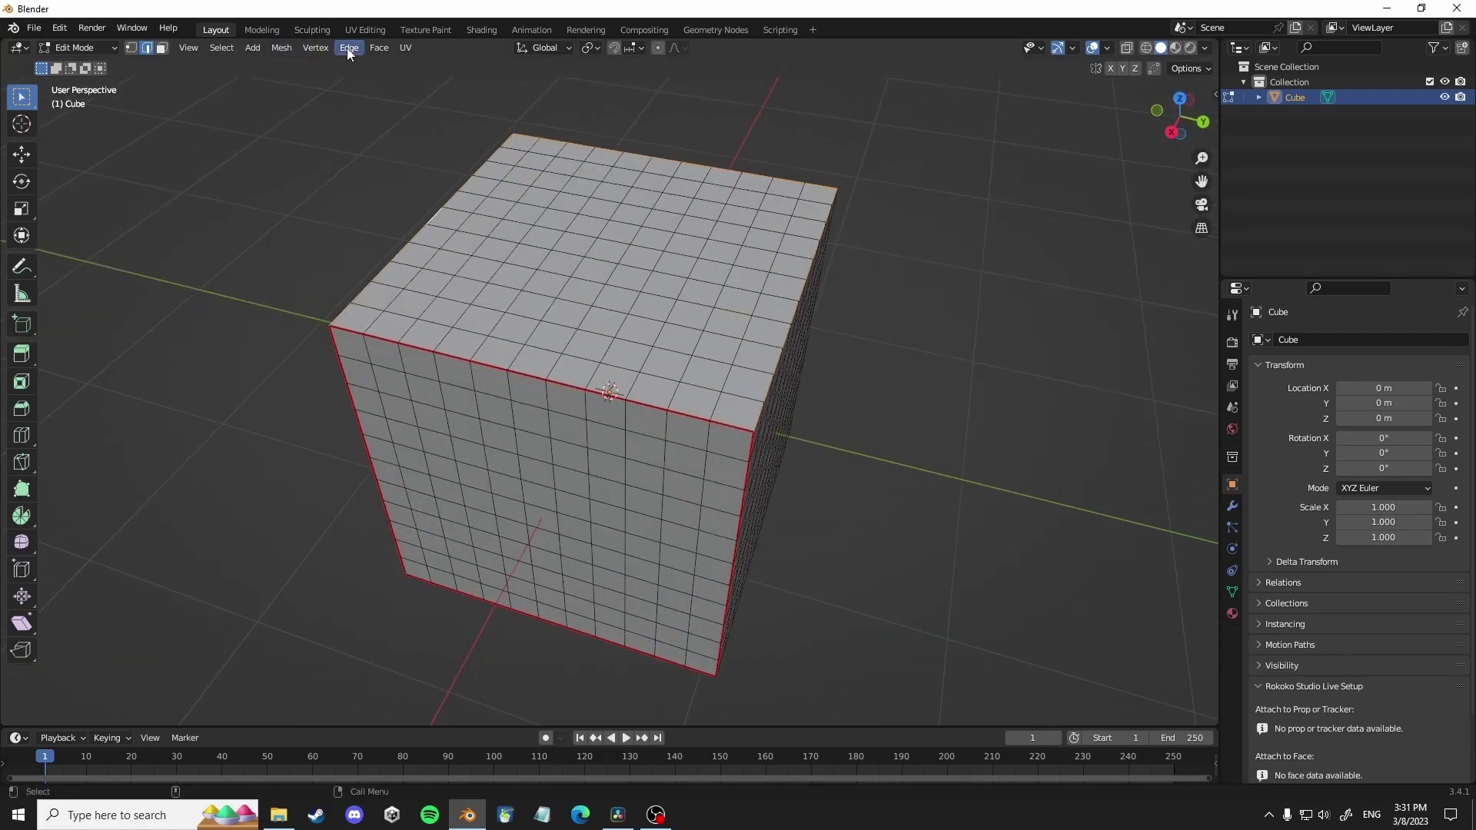
pyautogui.click(348, 48)
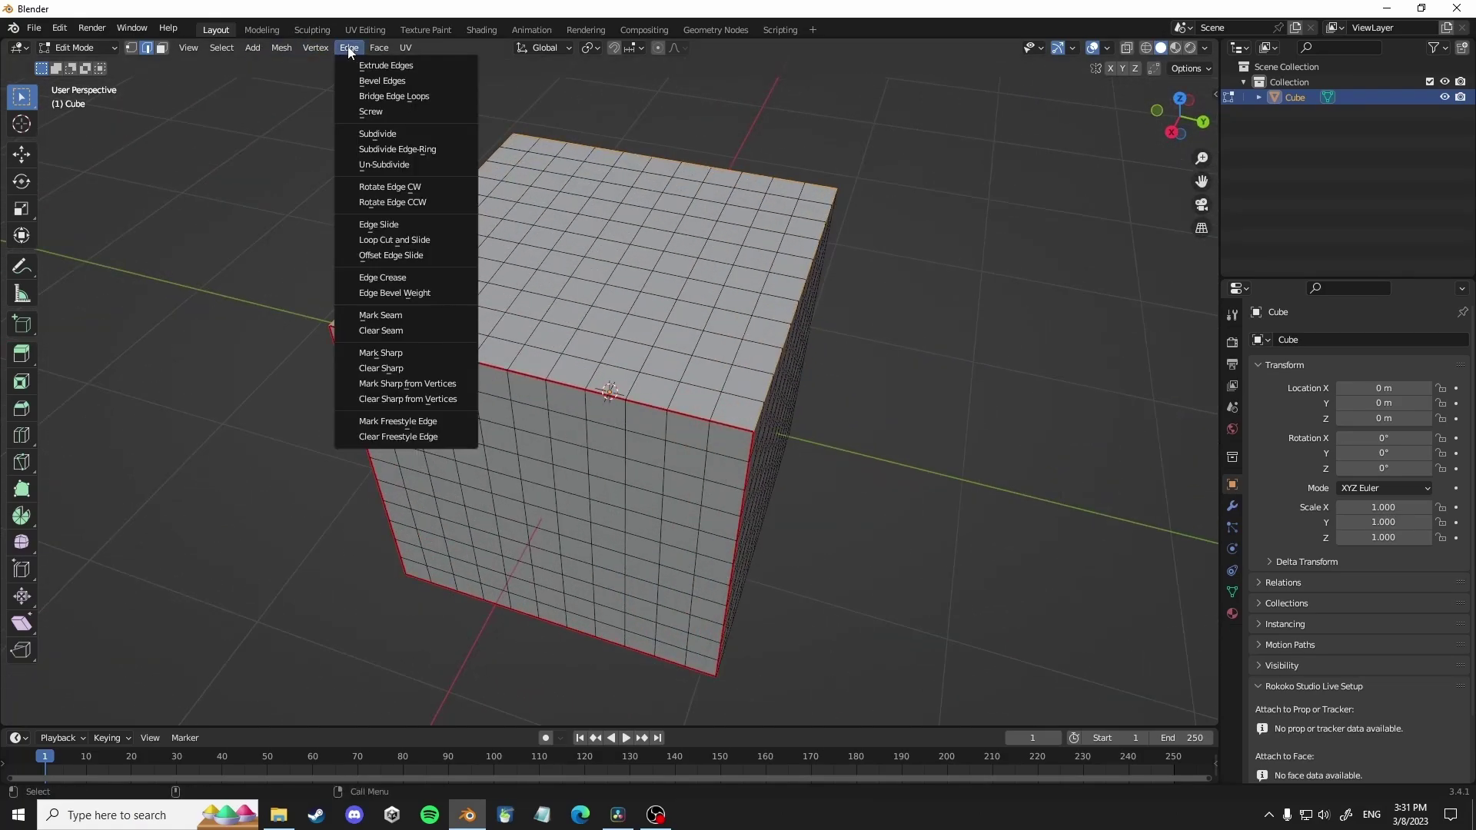
pyautogui.click(397, 316)
# - Mark the unmarked vertical and bottom edges of the cube's -Y face as seams
pyautogui.scroll(-3, 430, 369)
pyautogui.moveTo(538, 430); pyautogui.dragTo(452, 447, button='middle')
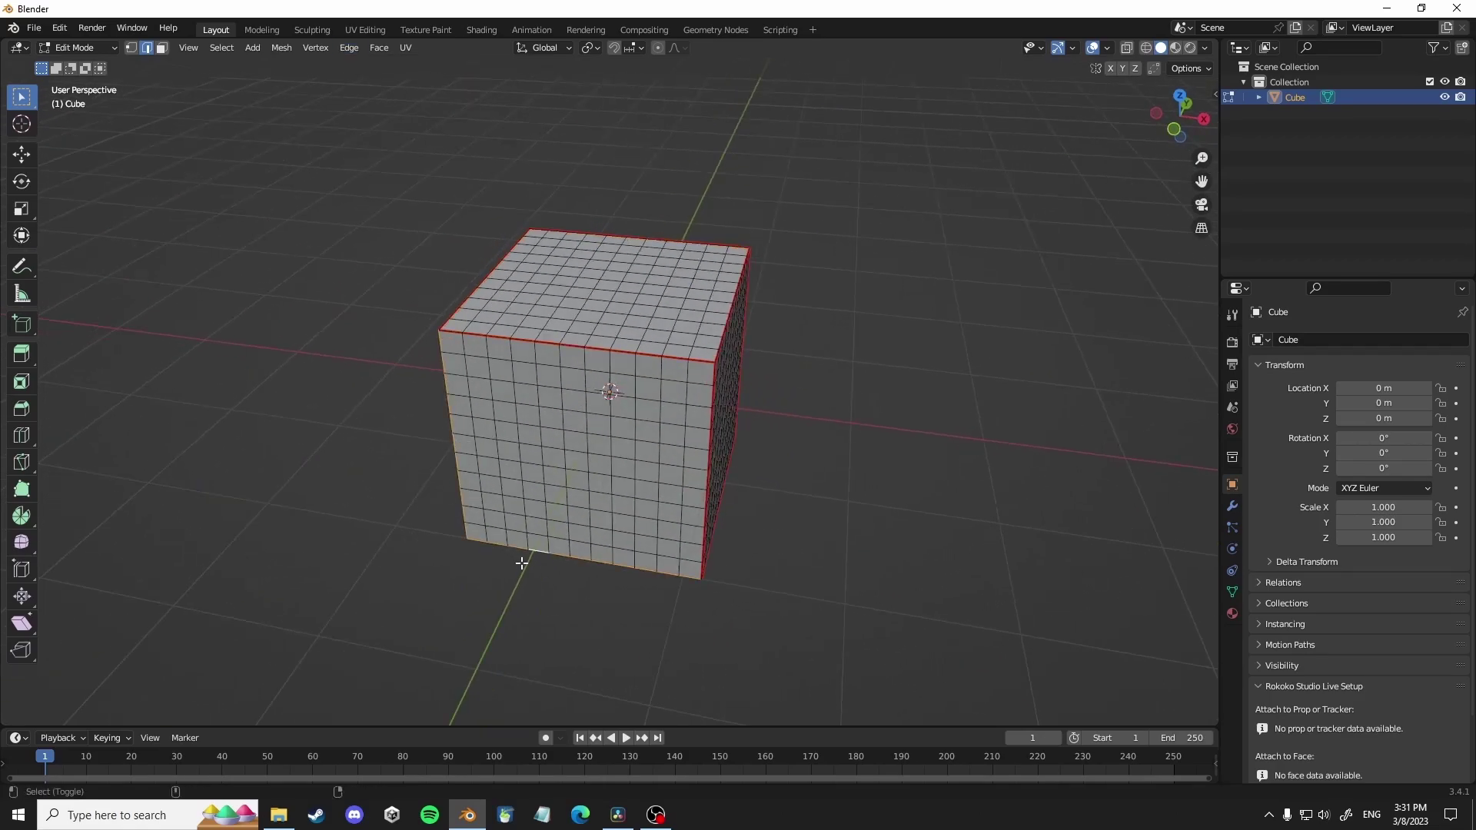
pyautogui.click(356, 48)
pyautogui.click(390, 320)
# - Mark the cube's last unmarked vertical and bottom edges as seams
pyautogui.moveTo(390, 320); pyautogui.dragTo(497, 515, button='middle')
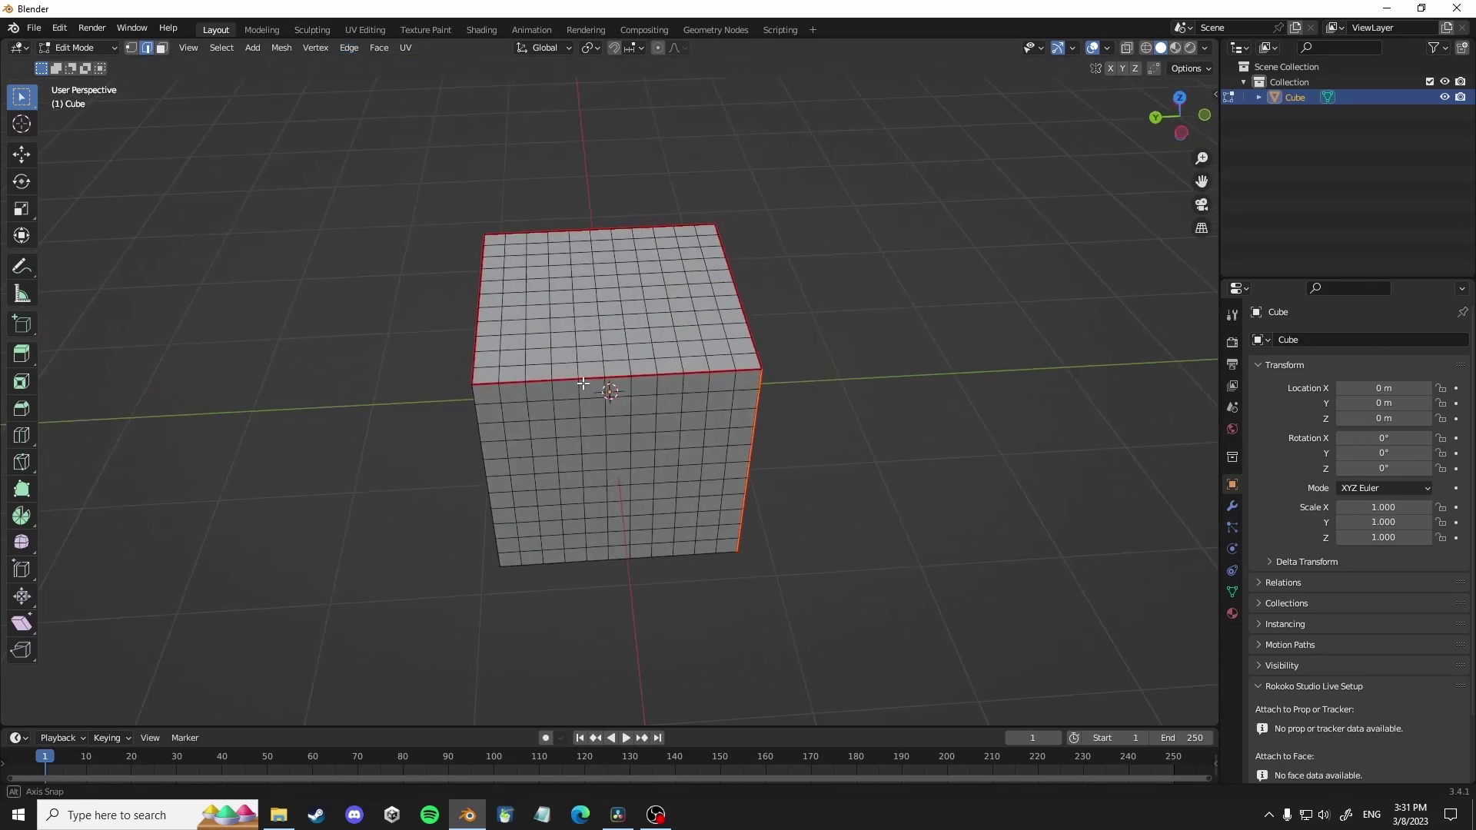
pyautogui.moveTo(580, 685); pyautogui.dragTo(394, 212, button='middle')
pyautogui.click(349, 49)
pyautogui.click(399, 316)
# - Switch to the UV Editing workspace, select the whole cube and unwrap it along the marked seams
pyautogui.moveTo(399, 317); pyautogui.dragTo(524, 397, button='middle')
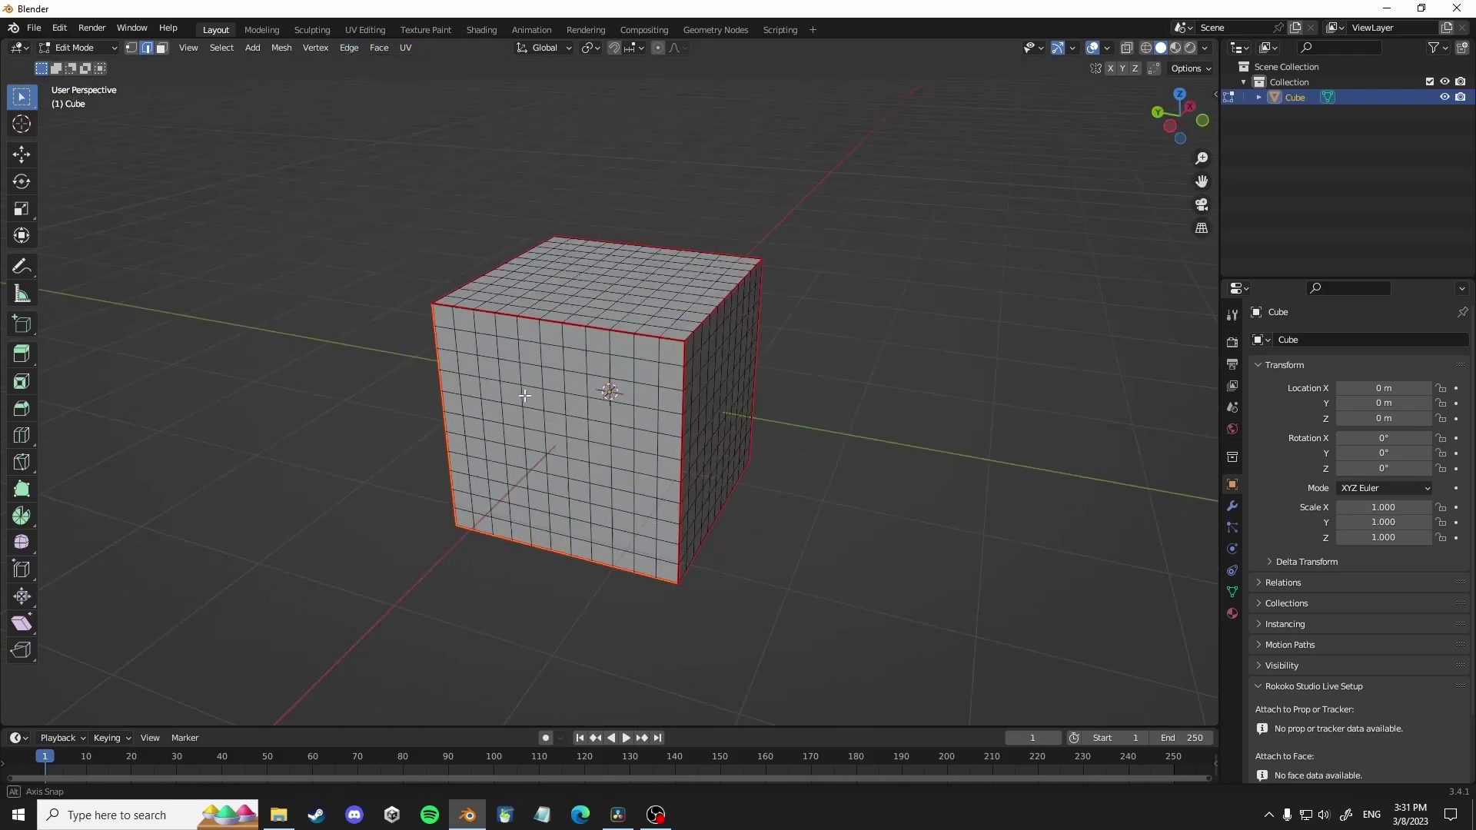
pyautogui.click(364, 29)
pyautogui.press('a')
pyautogui.scroll(3, 931, 203)
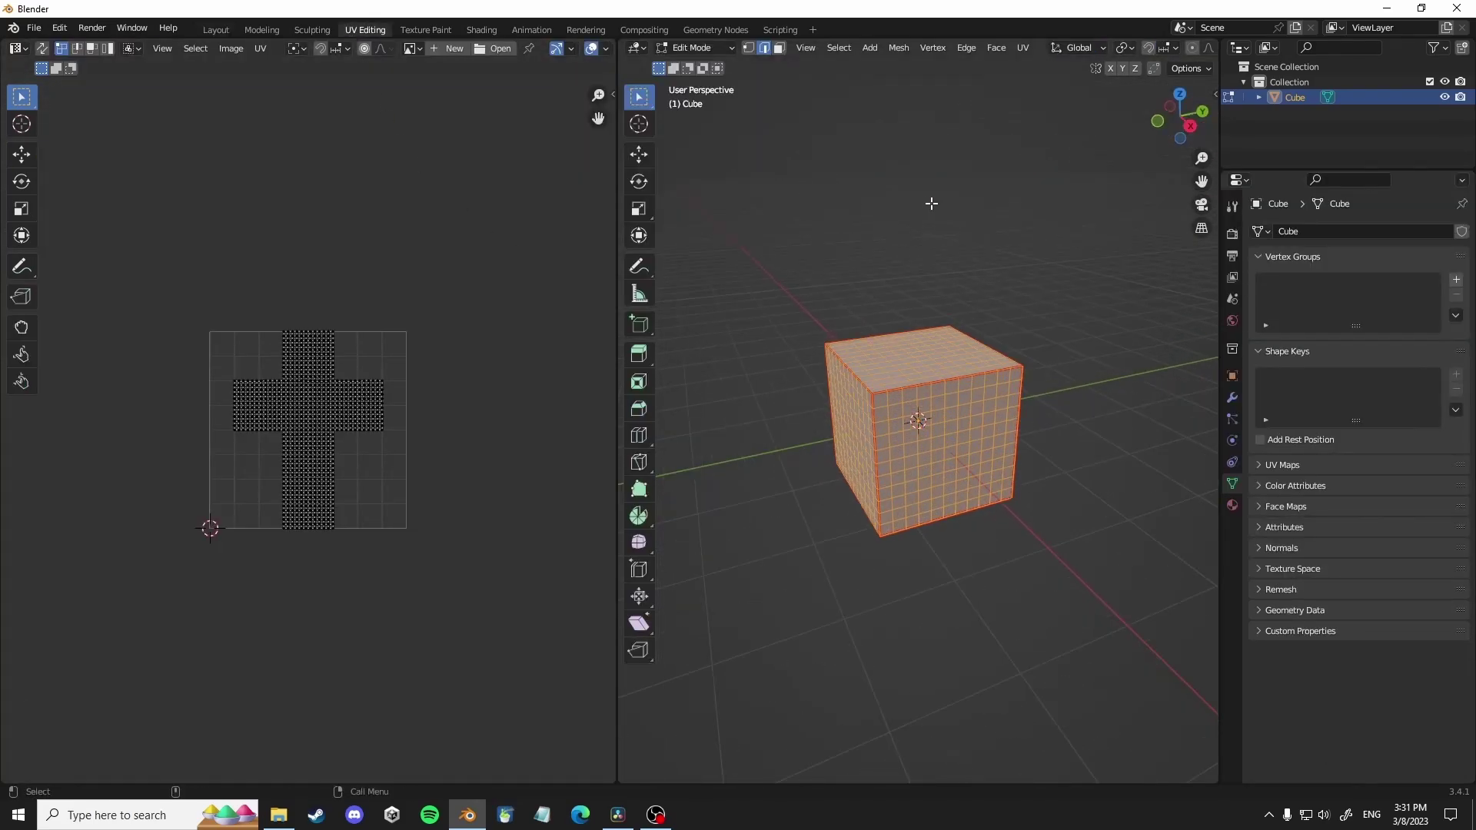
pyautogui.click(1024, 48)
pyautogui.click(1034, 67)
pyautogui.scroll(4, 359, 369)
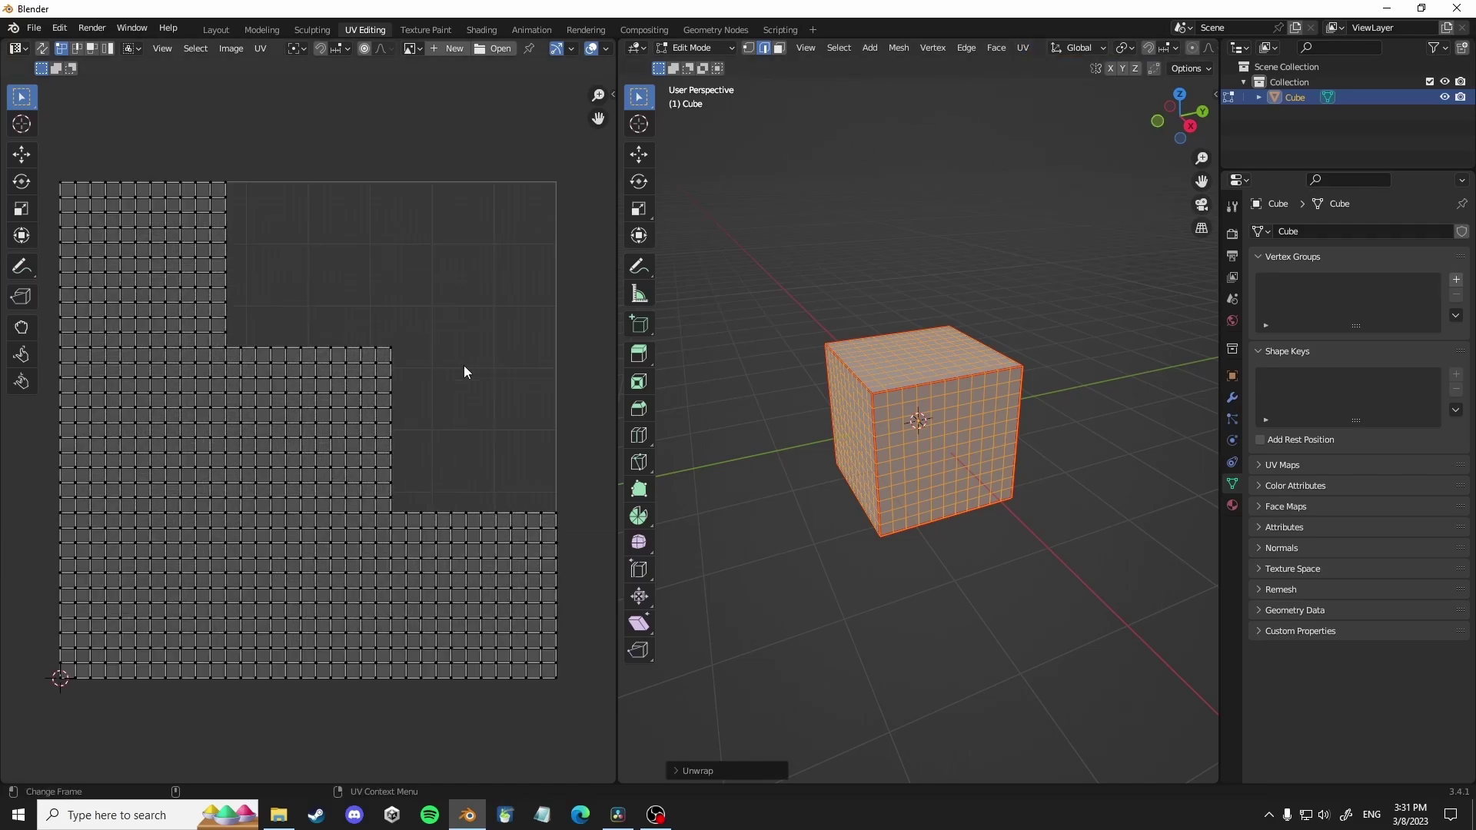
pyautogui.moveTo(766, 303); pyautogui.dragTo(902, 324, button='middle')
pyautogui.moveTo(940, 279)
pyautogui.mouseDown(button='middle')
pyautogui.moveTo(807, 271)
pyautogui.moveTo(917, 264)
pyautogui.mouseUp(button='middle')
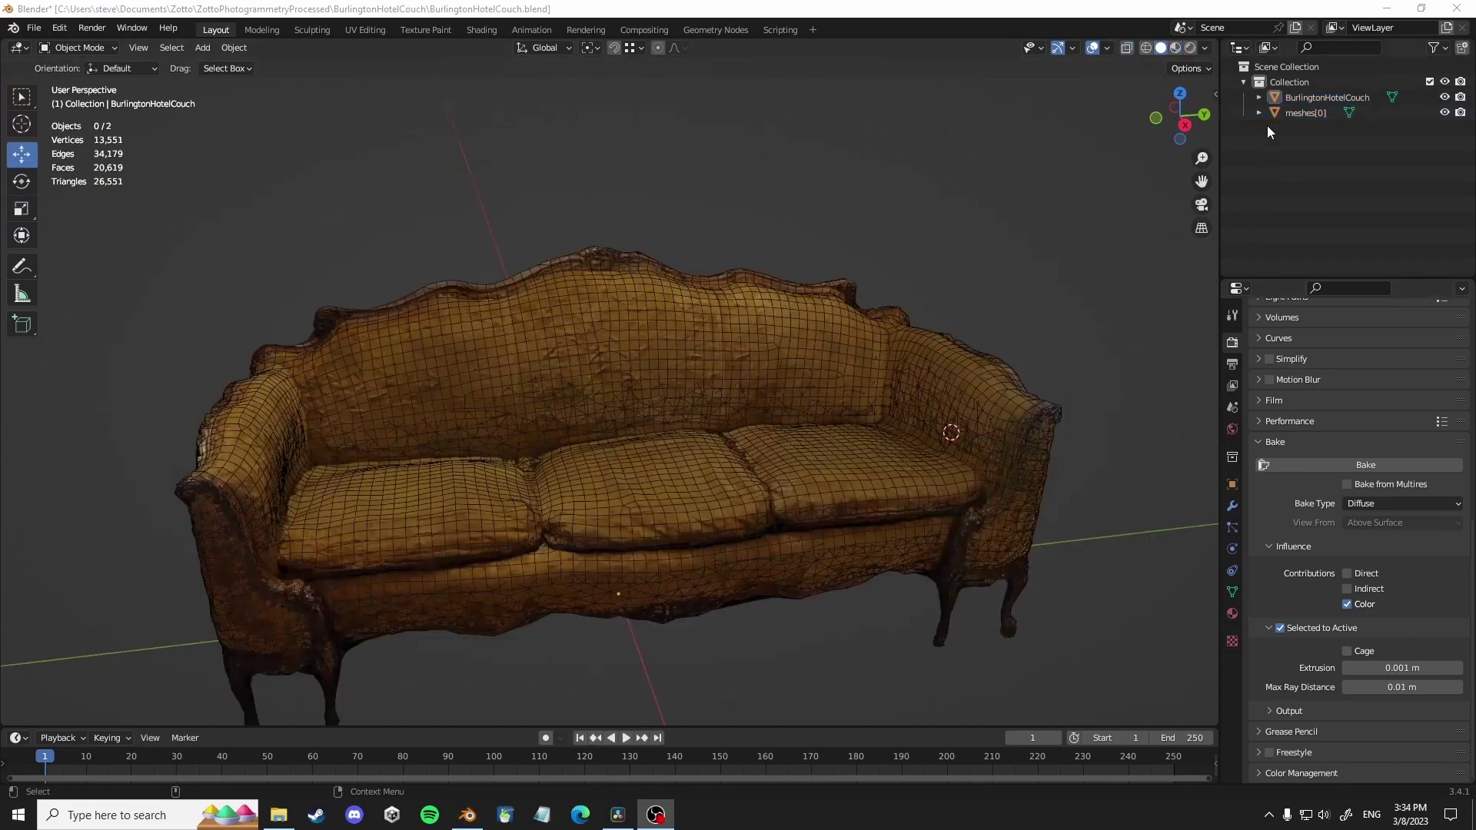
# - Hide the meshes[0] scan to view the BurlingtonHotelCouch retopology on its own, and show the scan again
pyautogui.click(1290, 97)
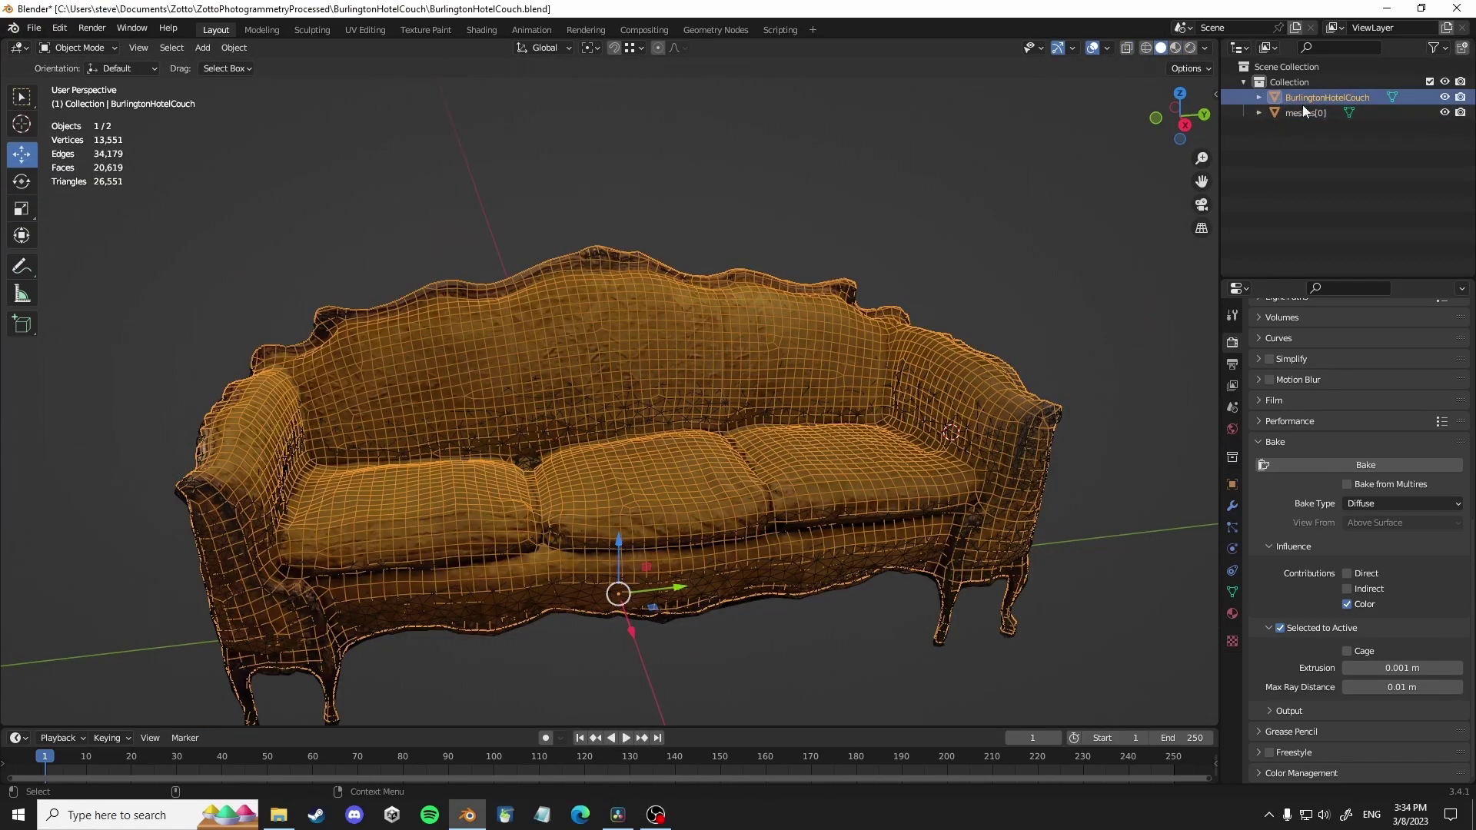
pyautogui.click(1445, 112)
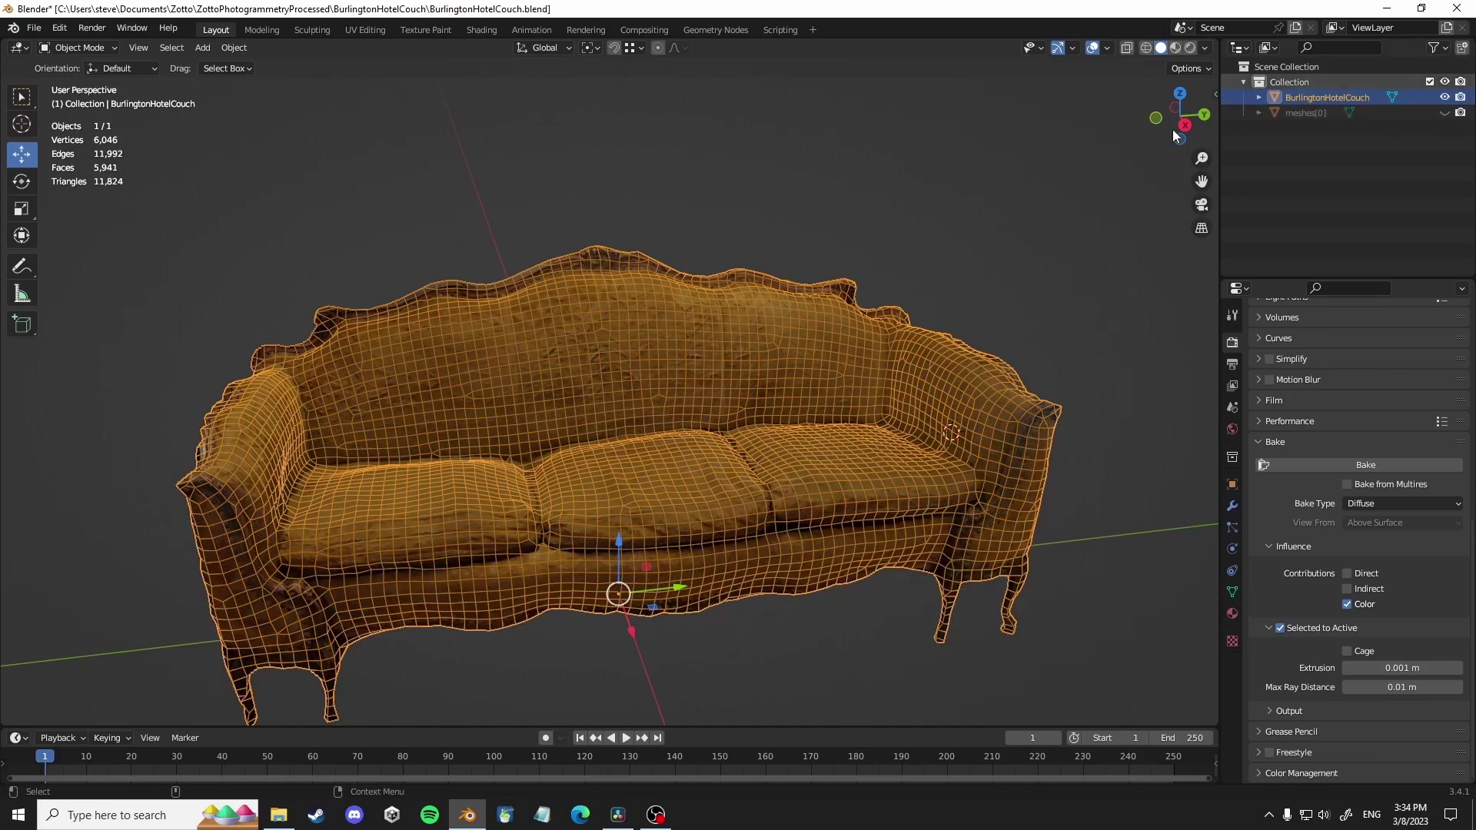
pyautogui.click(658, 181)
pyautogui.click(608, 296)
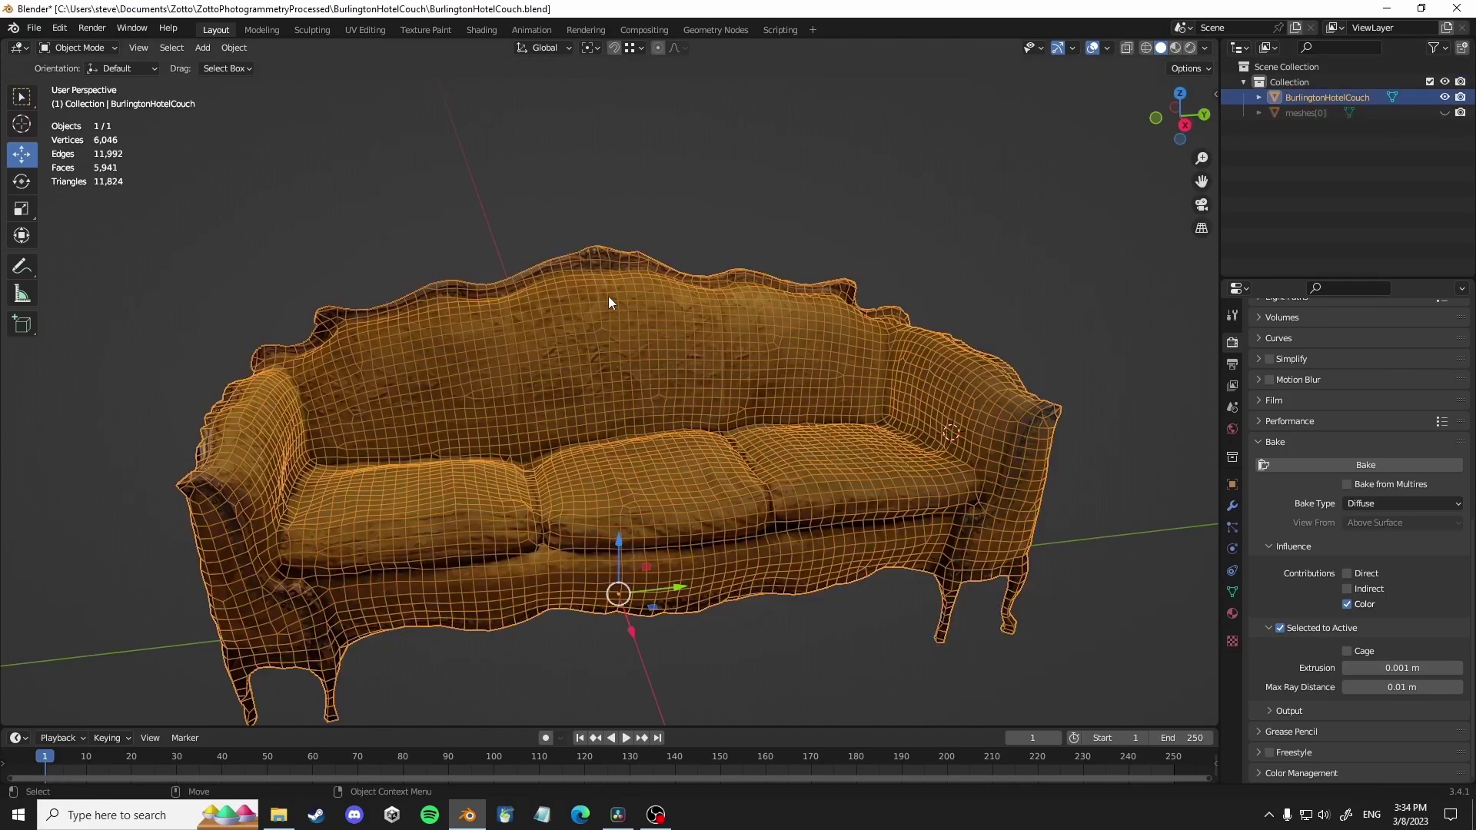
pyautogui.click(1444, 113)
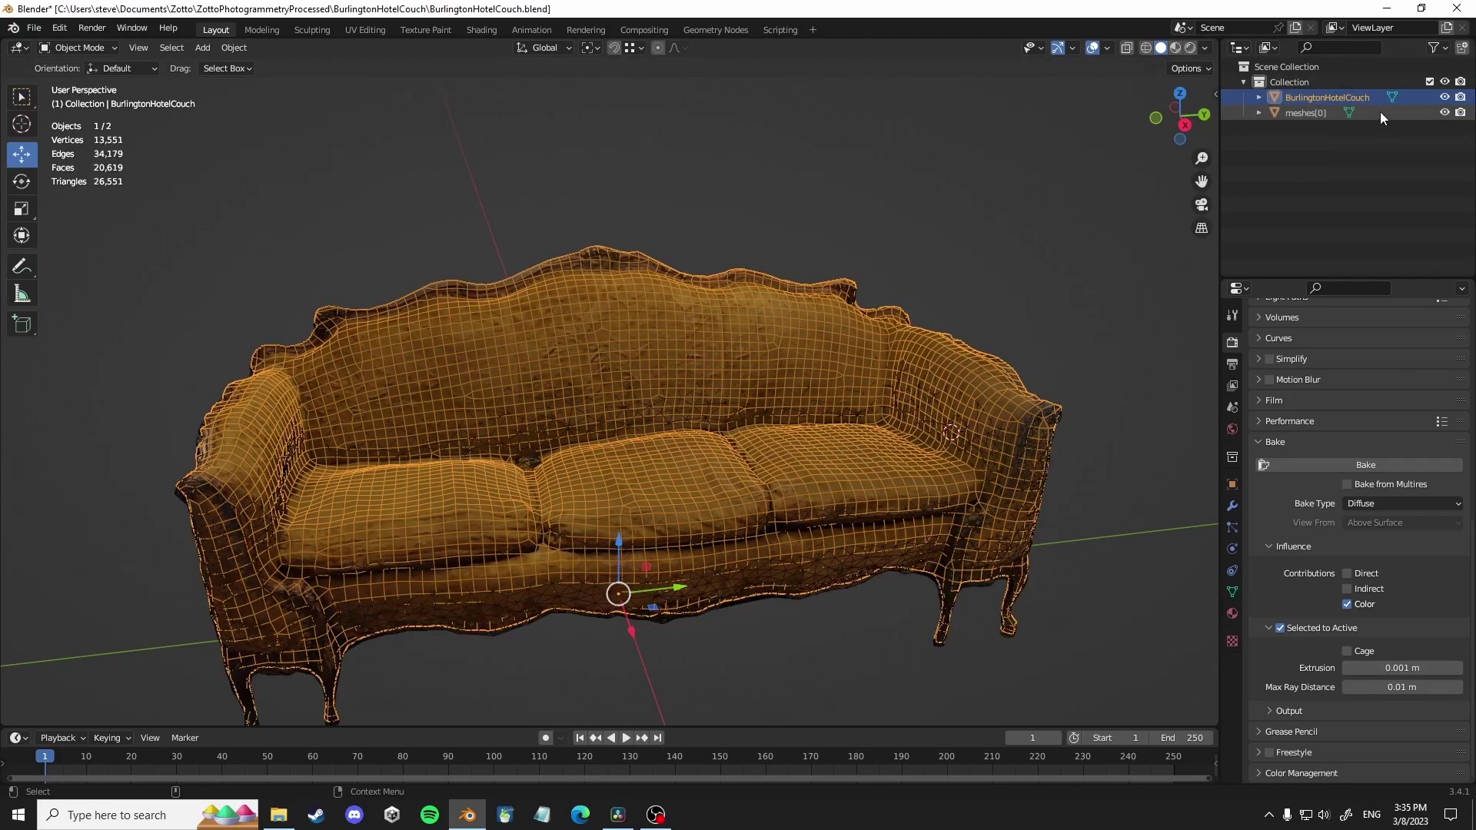
# - Select meshes[0] together with BurlingtonHotelCouch, keeping BurlingtonHotelCouch as the active object
pyautogui.keyDown('ctrl'); pyautogui.click(1311, 112); pyautogui.keyUp('ctrl')
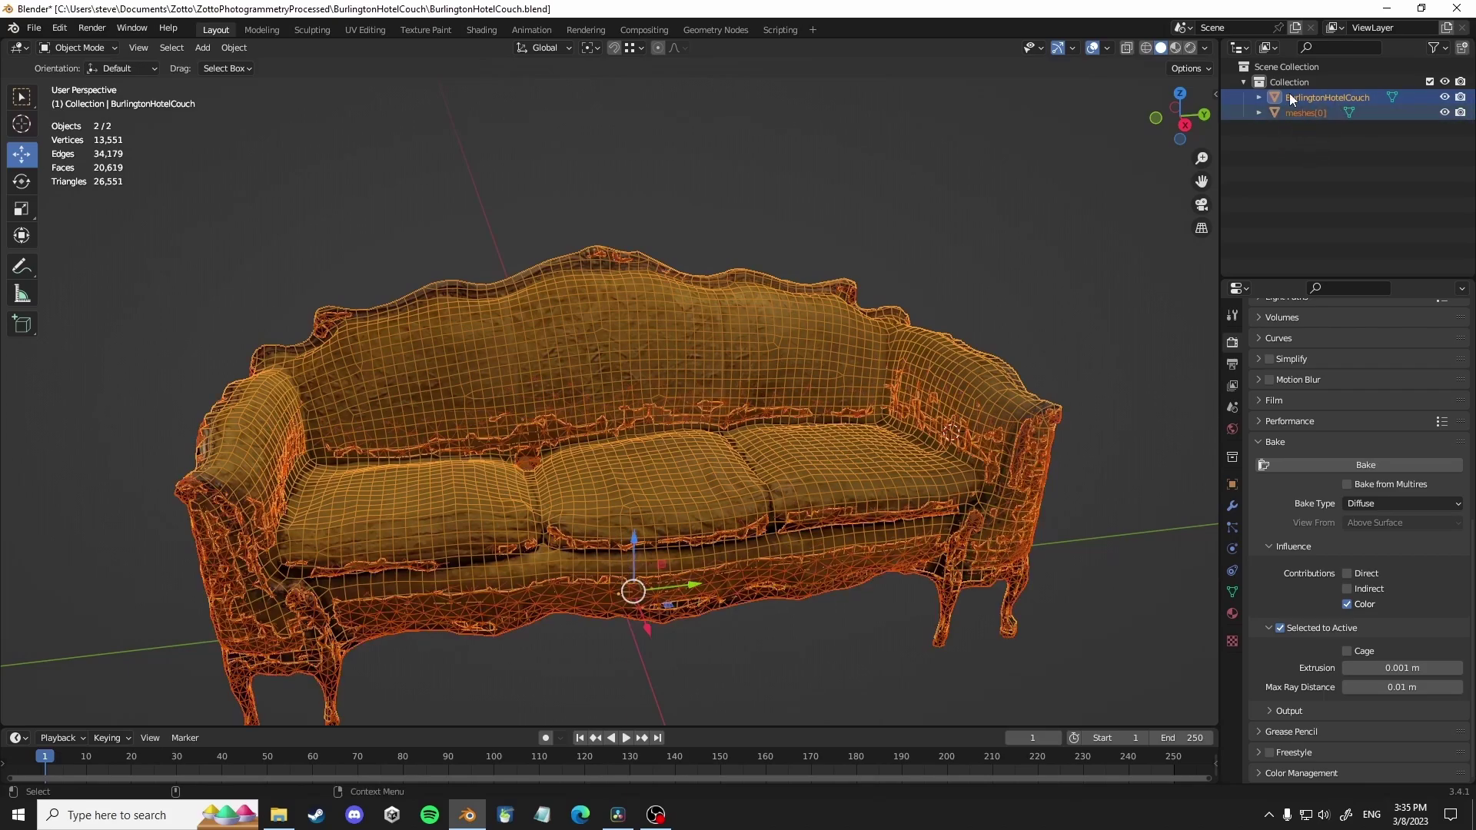
pyautogui.keyDown('ctrl'); pyautogui.click(1292, 96); pyautogui.keyUp('ctrl')
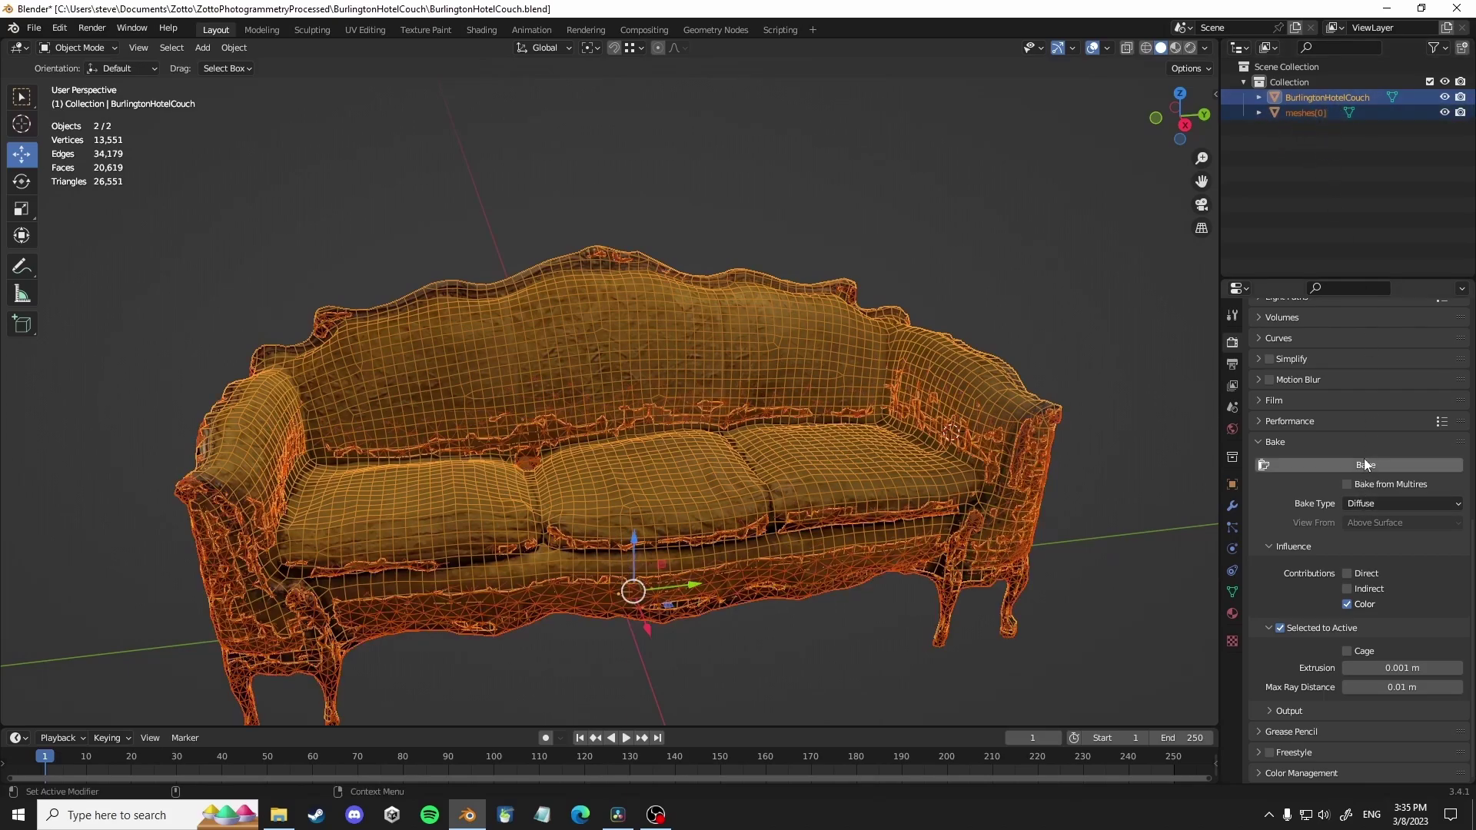
# - Set the render engine to Cycles and the bake type to Diffuse
pyautogui.scroll(10, 1364, 462)
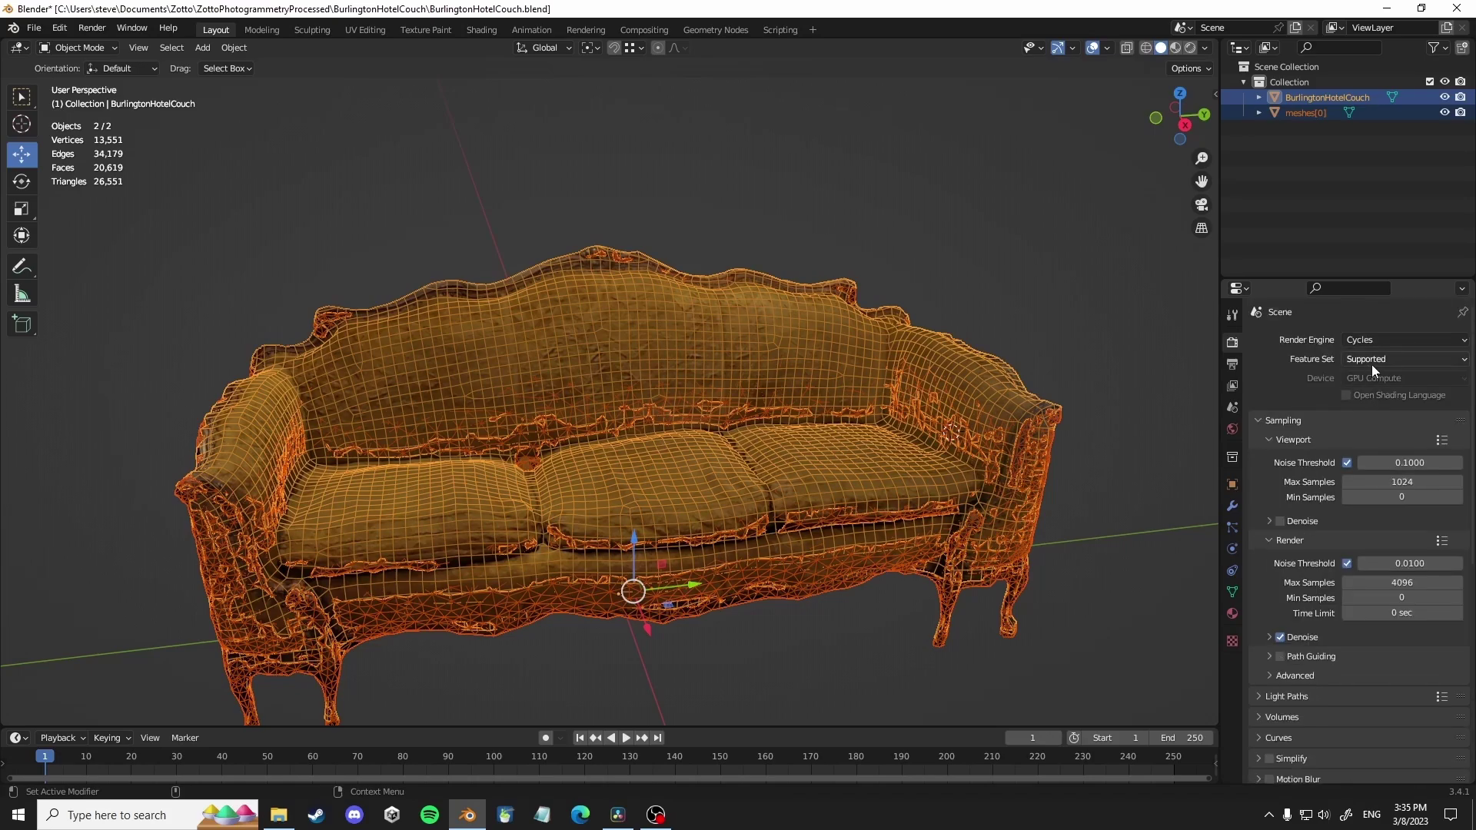
pyautogui.click(1386, 339)
pyautogui.click(1374, 356)
pyautogui.click(1368, 339)
pyautogui.click(1382, 392)
pyautogui.scroll(-10, 1376, 477)
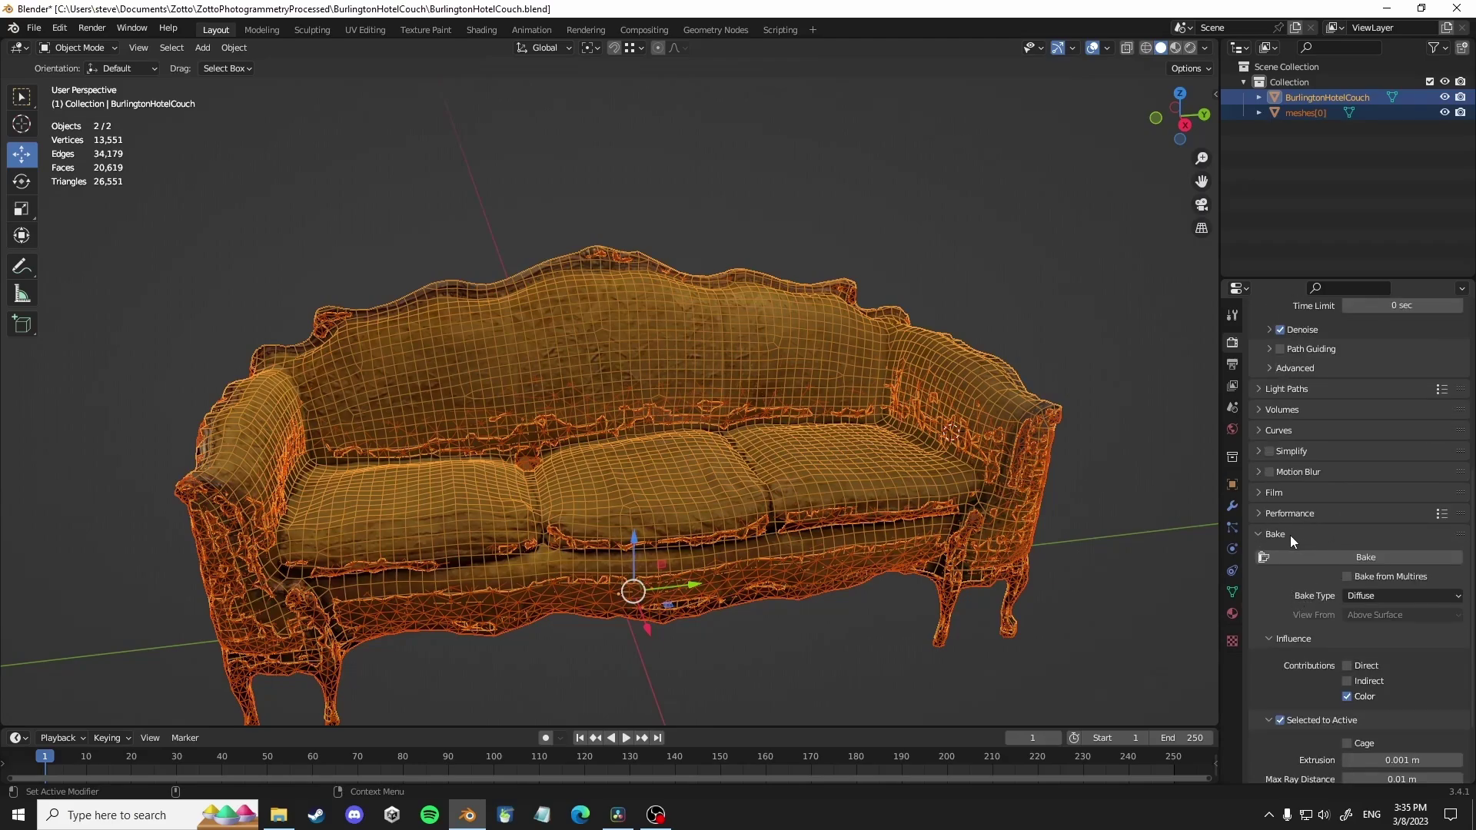
pyautogui.scroll(-3, 1285, 530)
pyautogui.click(1377, 506)
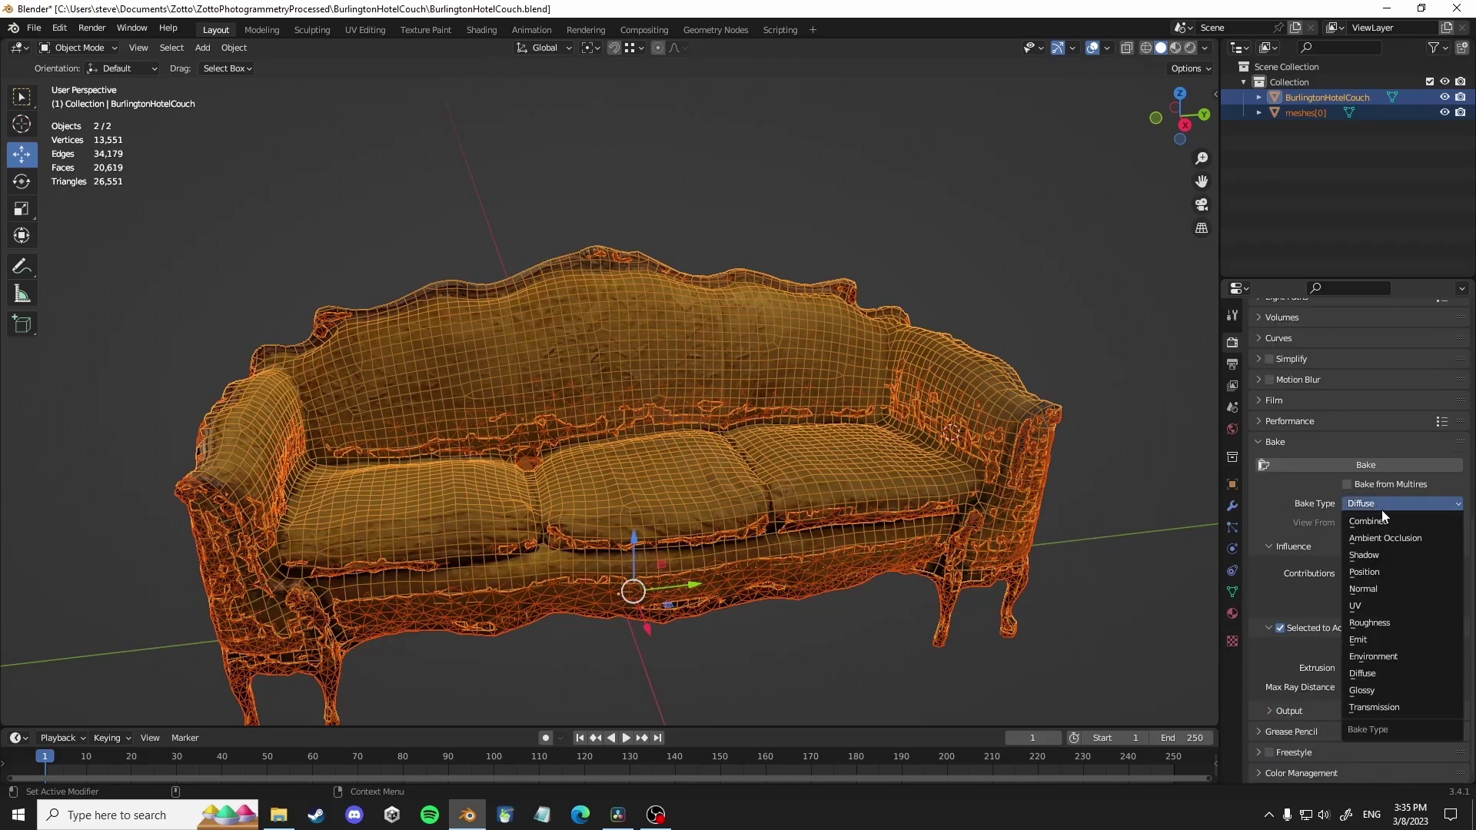
pyautogui.click(1375, 675)
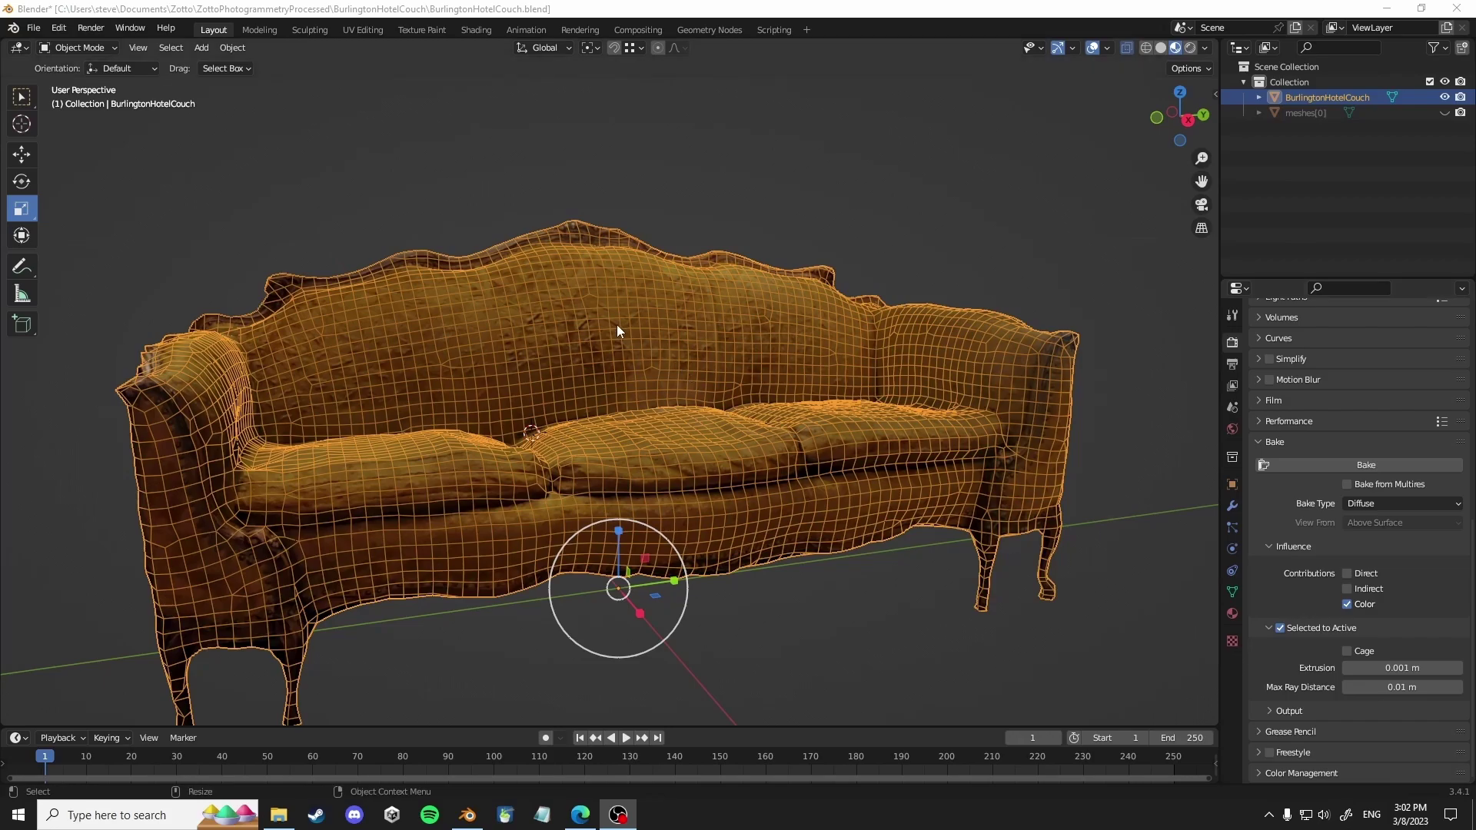
# - Save the T_BurlingtonHotelCouchFinal image in the Texture Paint workspace and return to the Layout workspace
pyautogui.moveTo(616, 330); pyautogui.dragTo(566, 226, button='middle')
pyautogui.click(419, 29)
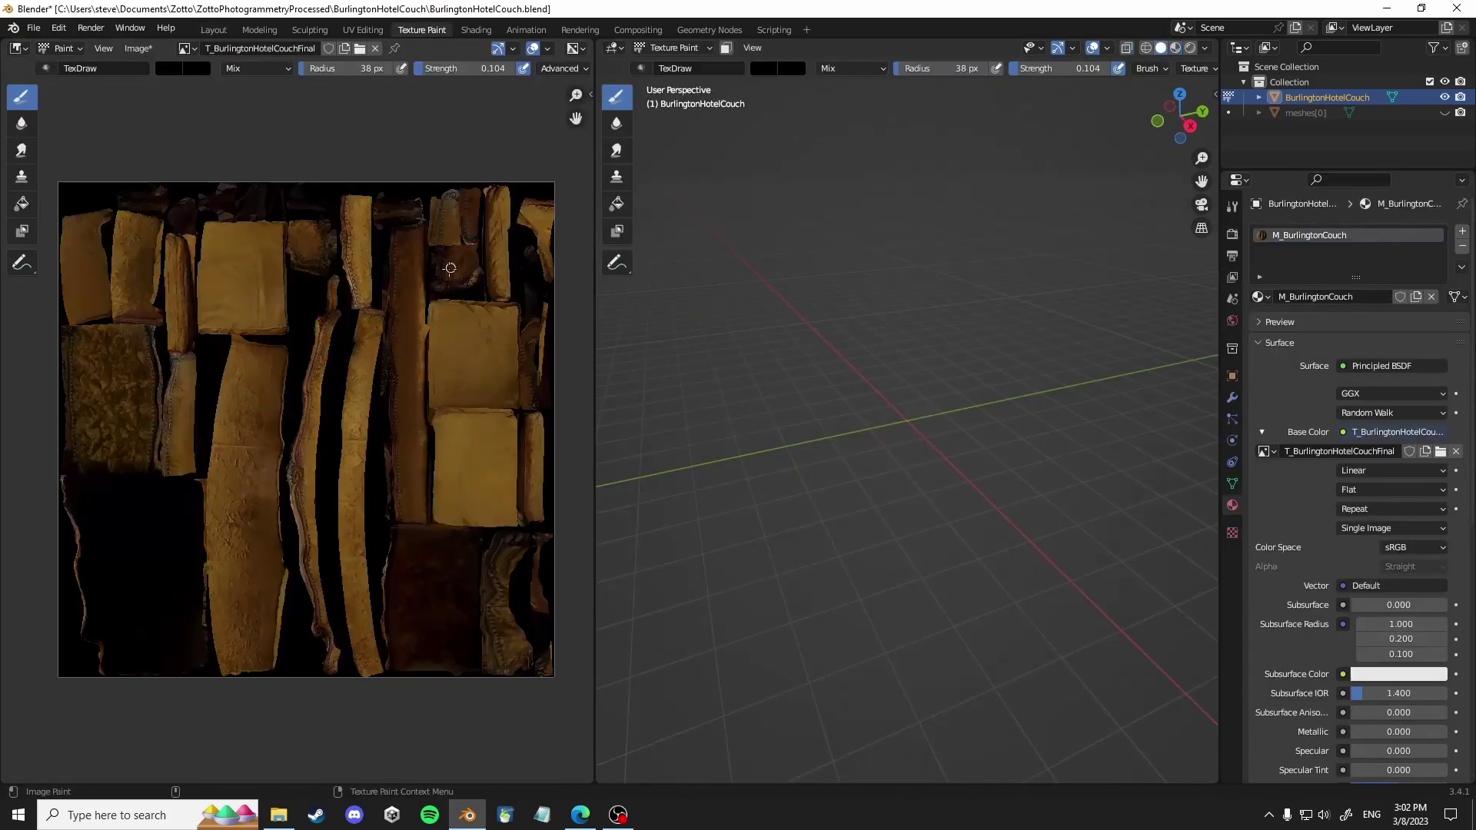
pyautogui.hotkey('alt', 's')
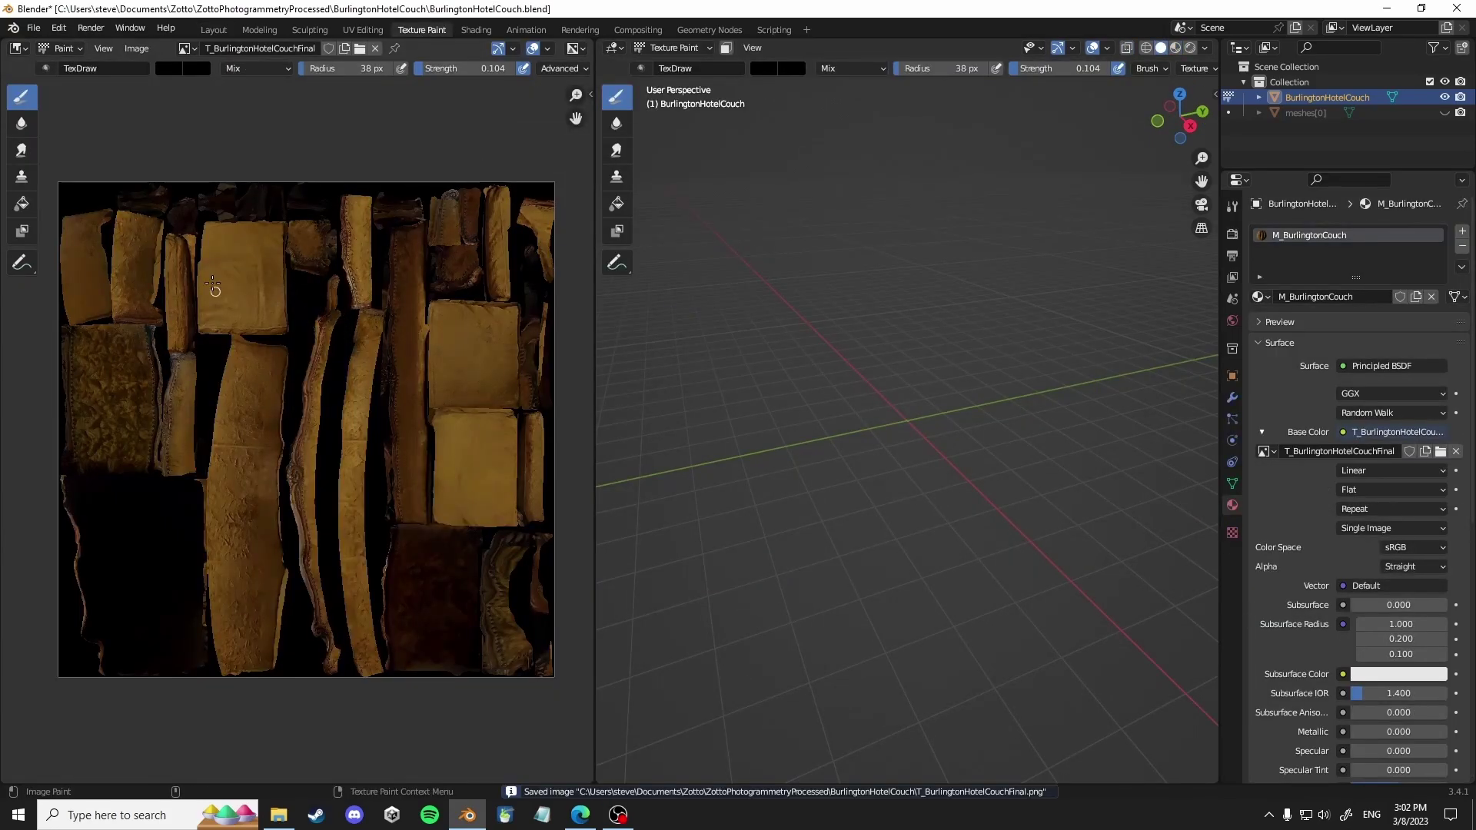
pyautogui.click(136, 48)
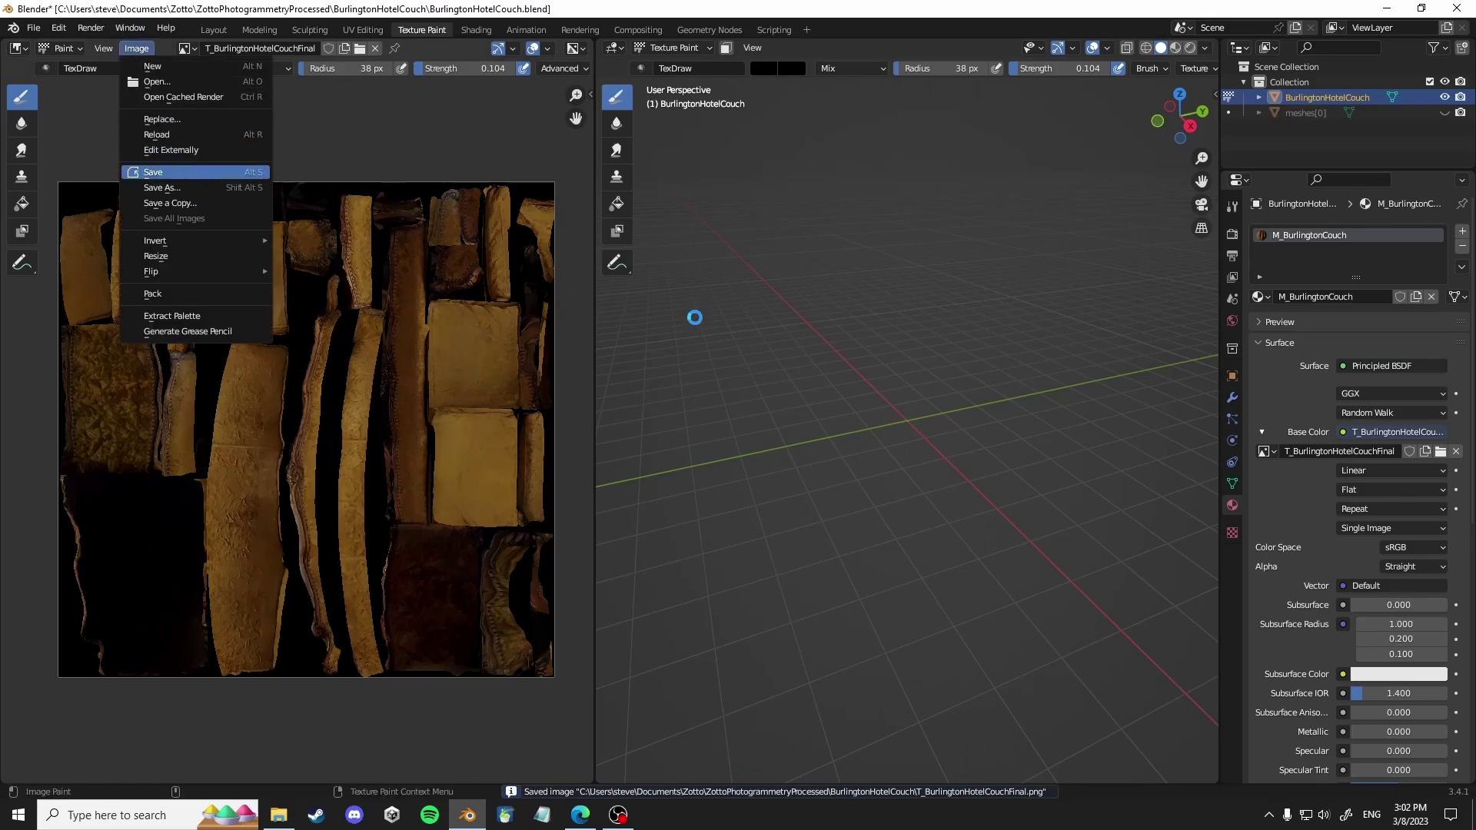
pyautogui.click(214, 30)
# - Put the couch into Texture Paint mode and display it with Solid viewport shading
pyautogui.moveTo(708, 181); pyautogui.dragTo(708, 254, button='middle')
pyautogui.hotkey('ctrl', 'Tab')
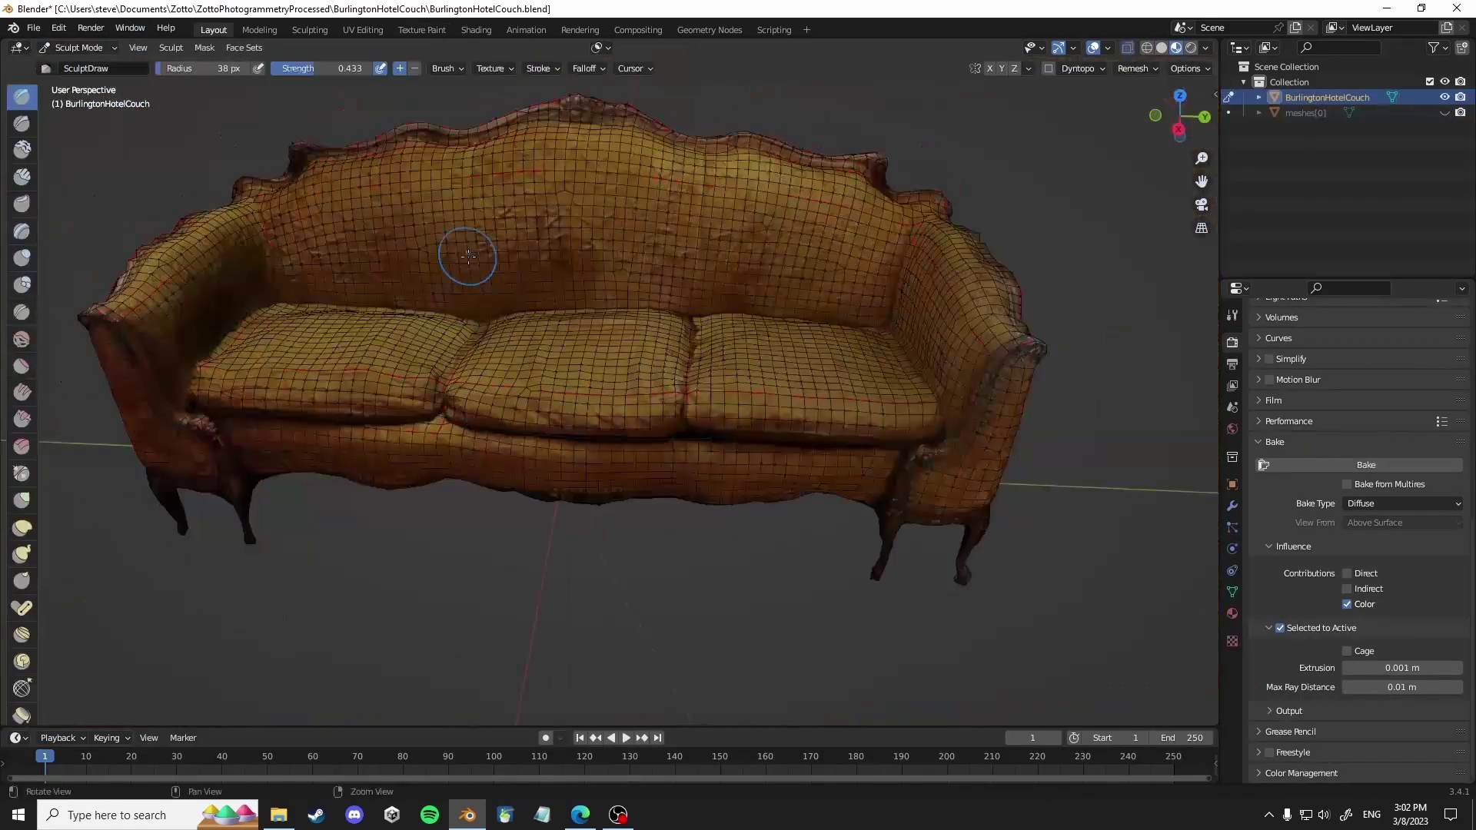
pyautogui.hotkey('ctrl', 'Tab')
pyautogui.scroll(3, 610, 383)
pyautogui.click(1161, 48)
pyautogui.click(1205, 48)
pyautogui.click(1119, 287)
# - Set the Clone brush to a radius of 110 px and a strength of 0.522
pyautogui.moveTo(530, 303); pyautogui.dragTo(656, 303, button='middle')
pyautogui.moveTo(165, 465); pyautogui.dragTo(185, 439, button='middle')
pyautogui.moveTo(426, 289)
pyautogui.mouseDown(button='middle')
pyautogui.moveTo(479, 494)
pyautogui.moveTo(471, 382)
pyautogui.moveTo(648, 484)
pyautogui.moveTo(646, 461)
pyautogui.mouseUp(button='middle')
pyautogui.scroll(4, 599, 468)
pyautogui.hotkey('shift', 'f')
pyautogui.click(646, 430)
pyautogui.scroll(-6, 589, 481)
pyautogui.scroll(-8, 479, 471)
pyautogui.moveTo(479, 471); pyautogui.dragTo(553, 400, button='middle')
pyautogui.scroll(6, 613, 353)
pyautogui.moveTo(325, 69); pyautogui.dragTo(284, 69)
pyautogui.moveTo(192, 69); pyautogui.dragTo(218, 68)
pyautogui.scroll(-4, 642, 346)
pyautogui.moveTo(641, 346); pyautogui.dragTo(620, 405, button='middle')
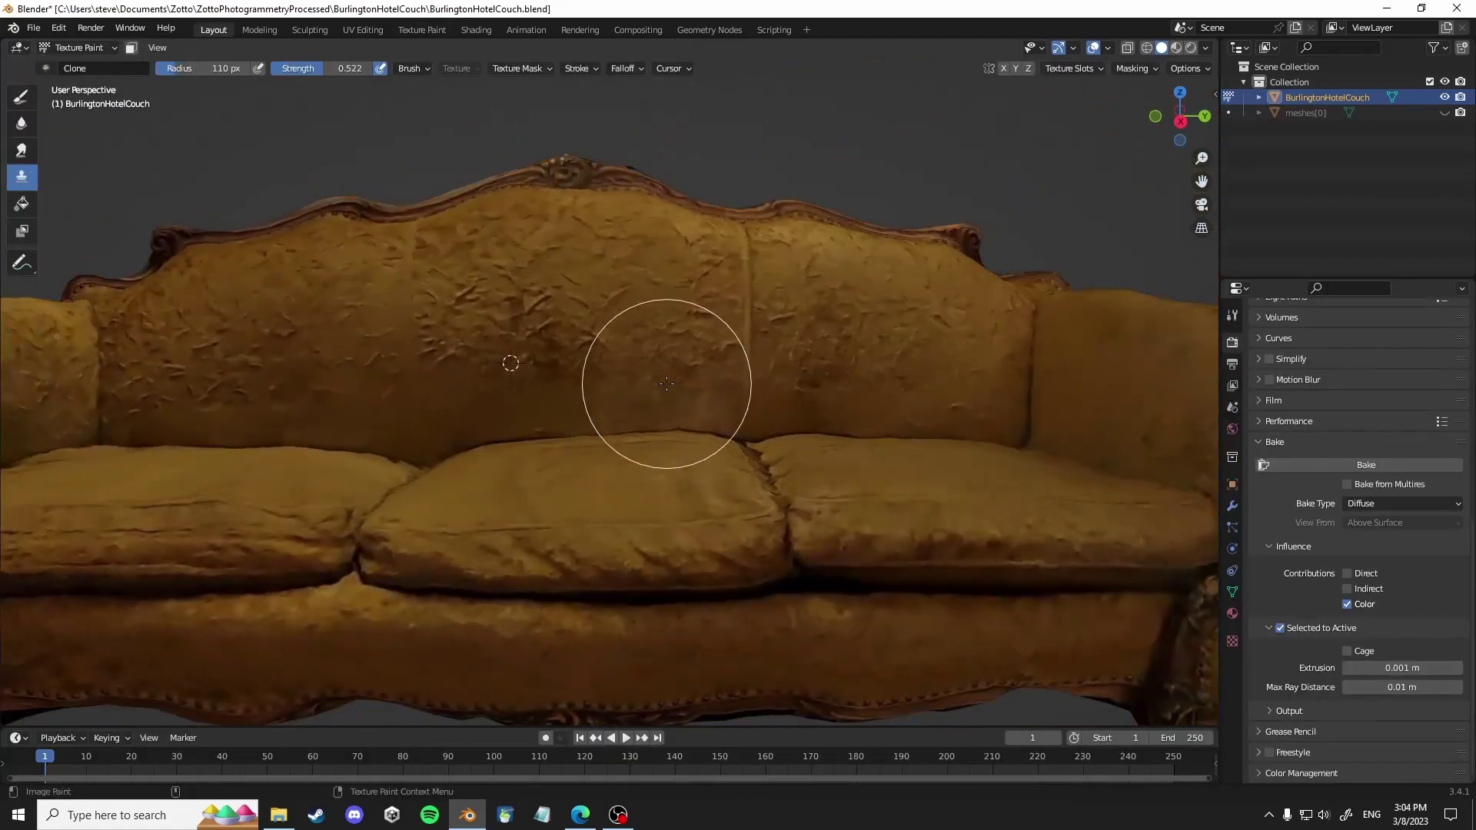
# - Turn off the wireframe overlay on the couch
pyautogui.moveTo(643, 379); pyautogui.dragTo(564, 550, button='middle')
pyautogui.scroll(-3, 565, 550)
pyautogui.scroll(5, 531, 330)
pyautogui.moveTo(738, 551); pyautogui.dragTo(661, 269, button='middle')
pyautogui.scroll(-4, 530, 329)
pyautogui.click(1107, 48)
pyautogui.click(1013, 308)
# - Resize the Clone brush, sample a spot on the couch's surface and clone it over a nearby patch with a short stroke
pyautogui.press('f')
pyautogui.click(464, 481)
pyautogui.moveTo(692, 430); pyautogui.dragTo(358, 370, button='middle')
pyautogui.moveTo(551, 416); pyautogui.dragTo(828, 461, button='middle')
pyautogui.keyDown('ctrl'); pyautogui.click(775, 467); pyautogui.keyUp('ctrl')
pyautogui.moveTo(1015, 470); pyautogui.dragTo(1104, 475)
# - Set the Clone brush radius to 34 px for working on the couch's underside
pyautogui.moveTo(1038, 473)
pyautogui.mouseDown(button='middle')
pyautogui.moveTo(796, 469)
pyautogui.moveTo(632, 255)
pyautogui.moveTo(1150, 385)
pyautogui.mouseUp(button='middle')
pyautogui.scroll(-5, 796, 469)
pyautogui.scroll(6, 633, 255)
pyautogui.moveTo(846, 403)
pyautogui.mouseDown(button='middle')
pyautogui.moveTo(701, 448)
pyautogui.moveTo(594, 325)
pyautogui.mouseUp(button='middle')
pyautogui.moveTo(584, 269); pyautogui.dragTo(845, 377, button='middle')
pyautogui.press('f')
pyautogui.click(860, 382)
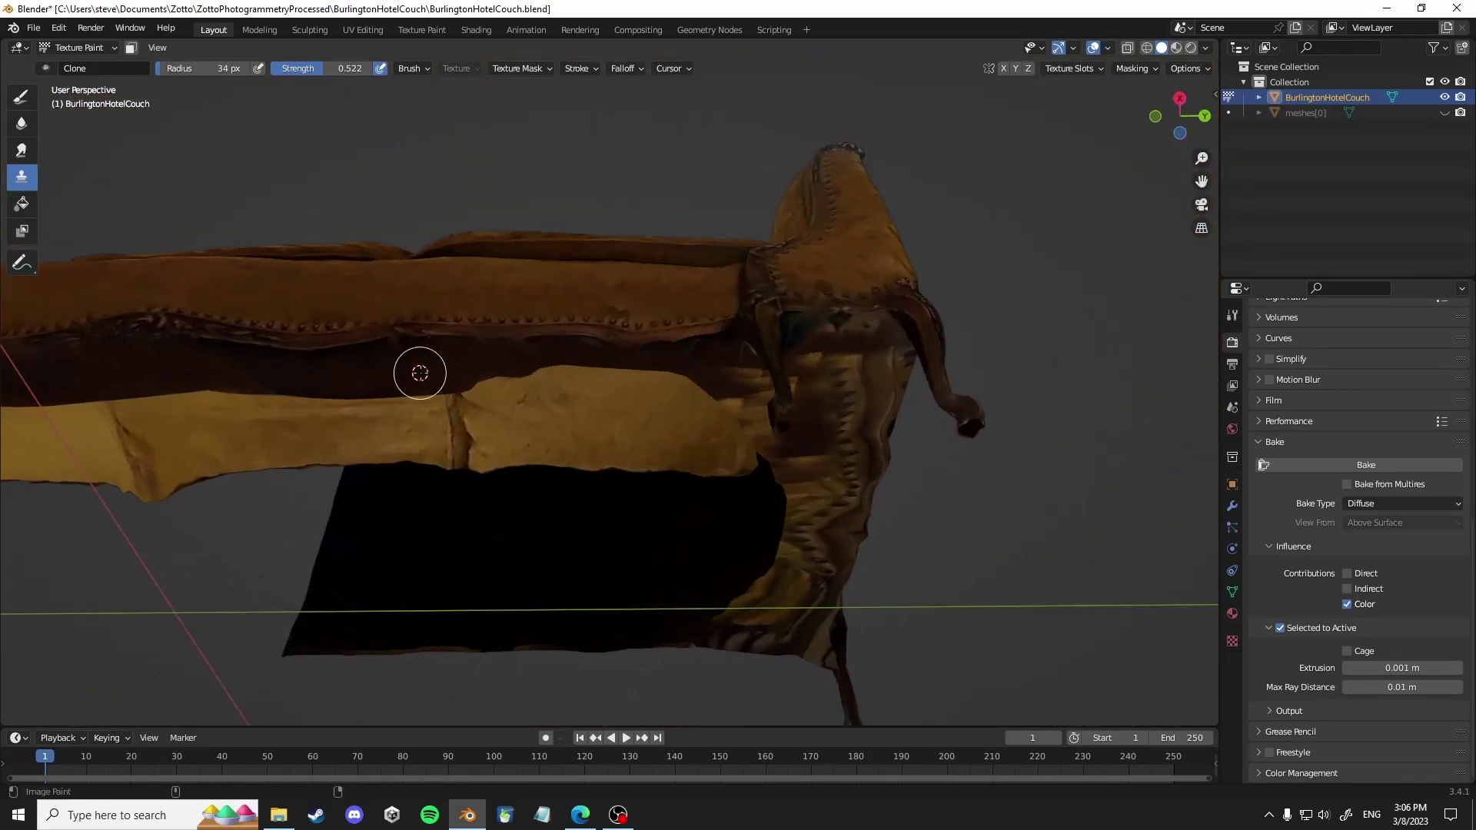
# - Select the Draw brush for the couch texture
pyautogui.moveTo(741, 410)
pyautogui.mouseDown(button='middle')
pyautogui.moveTo(772, 391)
pyautogui.moveTo(649, 307)
pyautogui.moveTo(791, 547)
pyautogui.moveTo(658, 569)
pyautogui.moveTo(633, 517)
pyautogui.mouseUp(button='middle')
pyautogui.click(22, 97)
pyautogui.moveTo(596, 407)
pyautogui.mouseDown(button='middle')
pyautogui.moveTo(491, 386)
pyautogui.moveTo(402, 418)
pyautogui.moveTo(315, 376)
pyautogui.mouseUp(button='middle')
pyautogui.scroll(3, 315, 375)
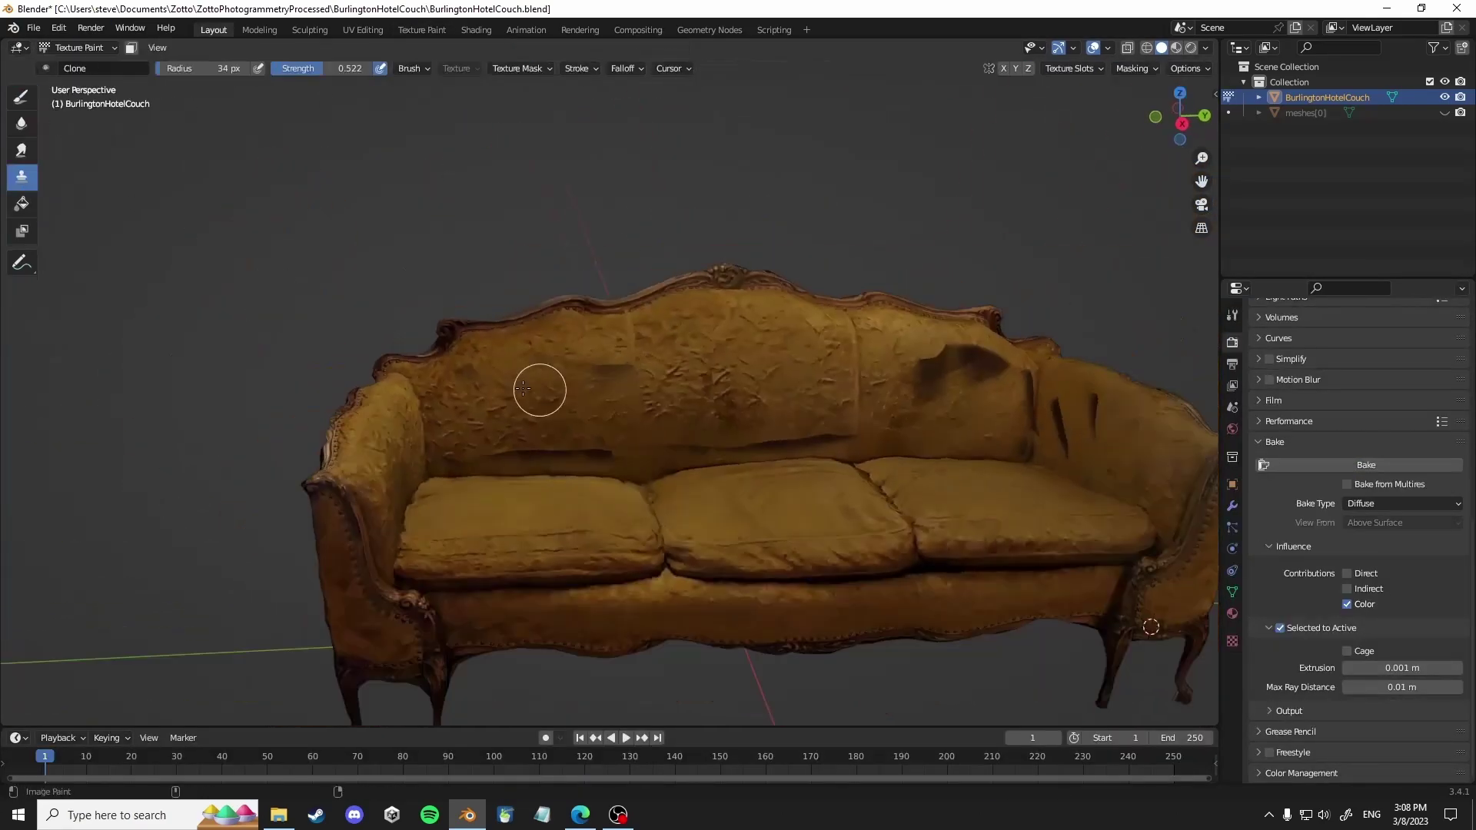
# - Set the Clone brush radius to 90 px, sample clean upholstery and clone it over the dark patches low on the backrest
pyautogui.keyDown('ctrl'); pyautogui.click(731, 355); pyautogui.keyUp('ctrl')
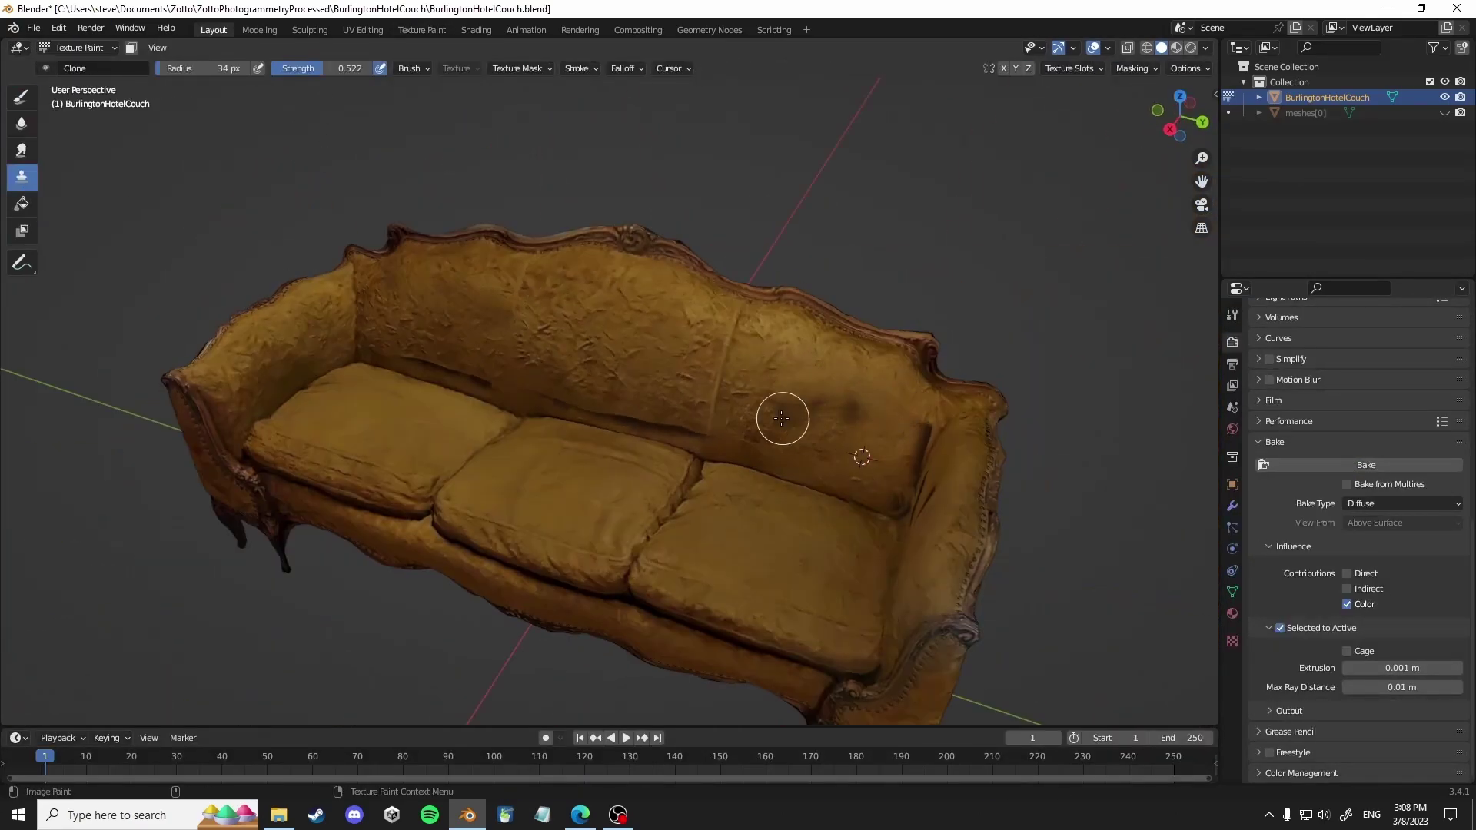
pyautogui.keyDown('ctrl'); pyautogui.click(626, 346); pyautogui.keyUp('ctrl')
pyautogui.press('f')
pyautogui.click(878, 402)
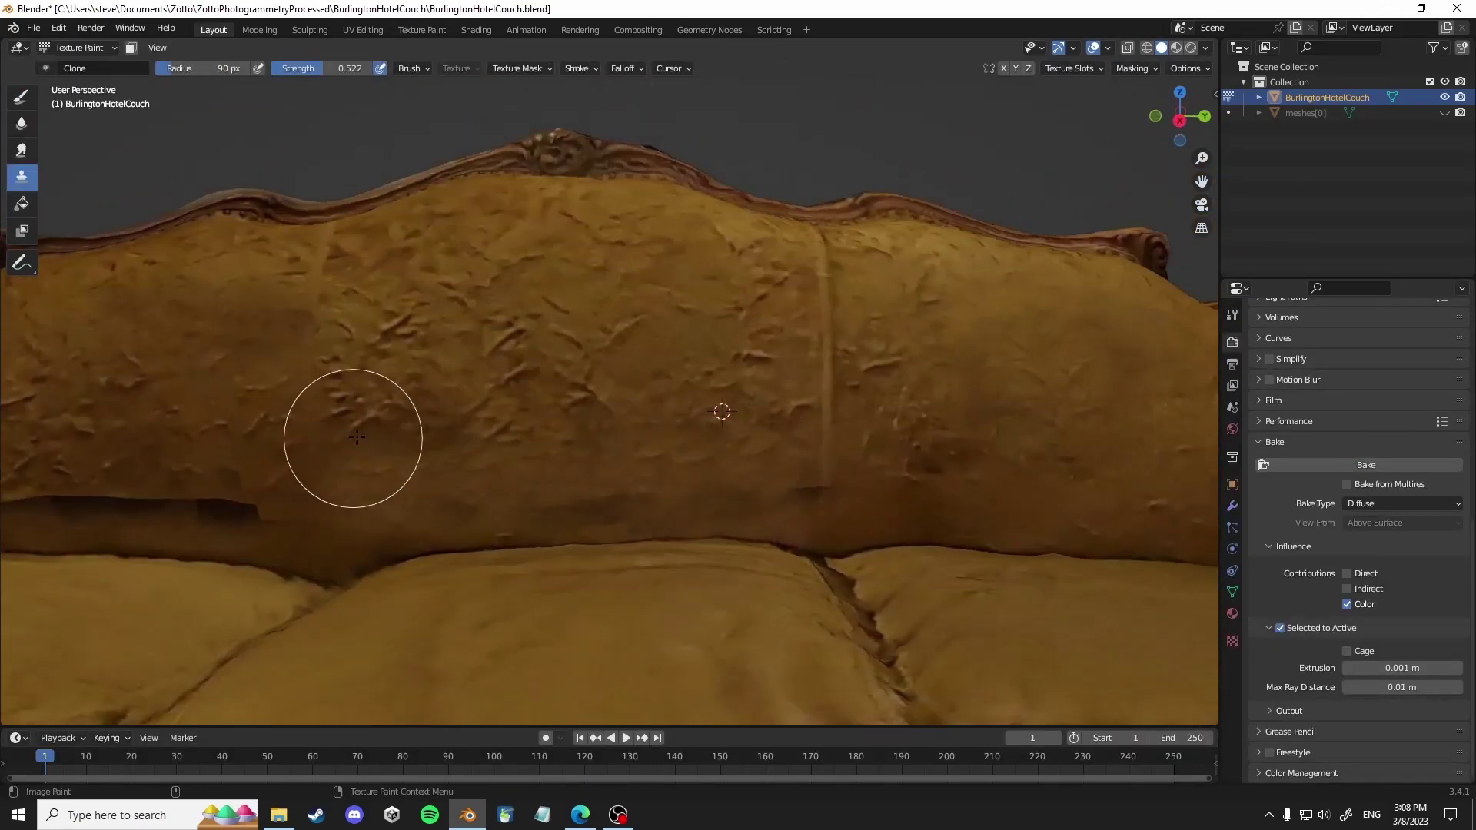
pyautogui.scroll(-6, 358, 435)
pyautogui.moveTo(543, 385); pyautogui.dragTo(621, 379, button='middle')
pyautogui.moveTo(372, 510); pyautogui.dragTo(438, 588)
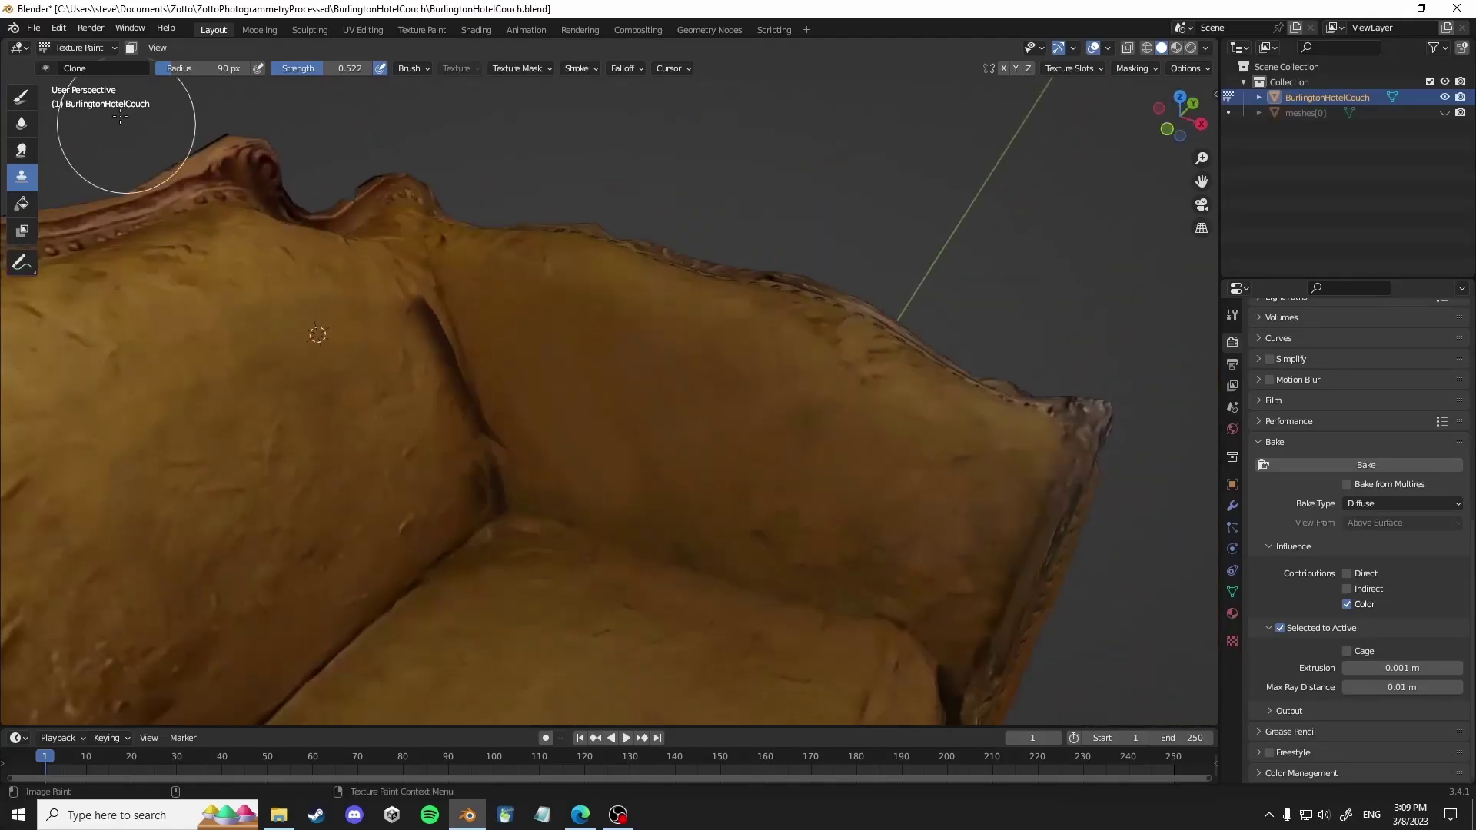
# - Resize the Clone brush, sample clean upholstery and clone it over the dark seam between backrest and armrest
pyautogui.press('f')
pyautogui.click(405, 326)
pyautogui.keyDown('ctrl'); pyautogui.click(369, 507); pyautogui.keyUp('ctrl')
pyautogui.moveTo(454, 392); pyautogui.dragTo(405, 326)
pyautogui.scroll(-6, 405, 326)
pyautogui.moveTo(405, 326); pyautogui.dragTo(769, 228, button='middle')
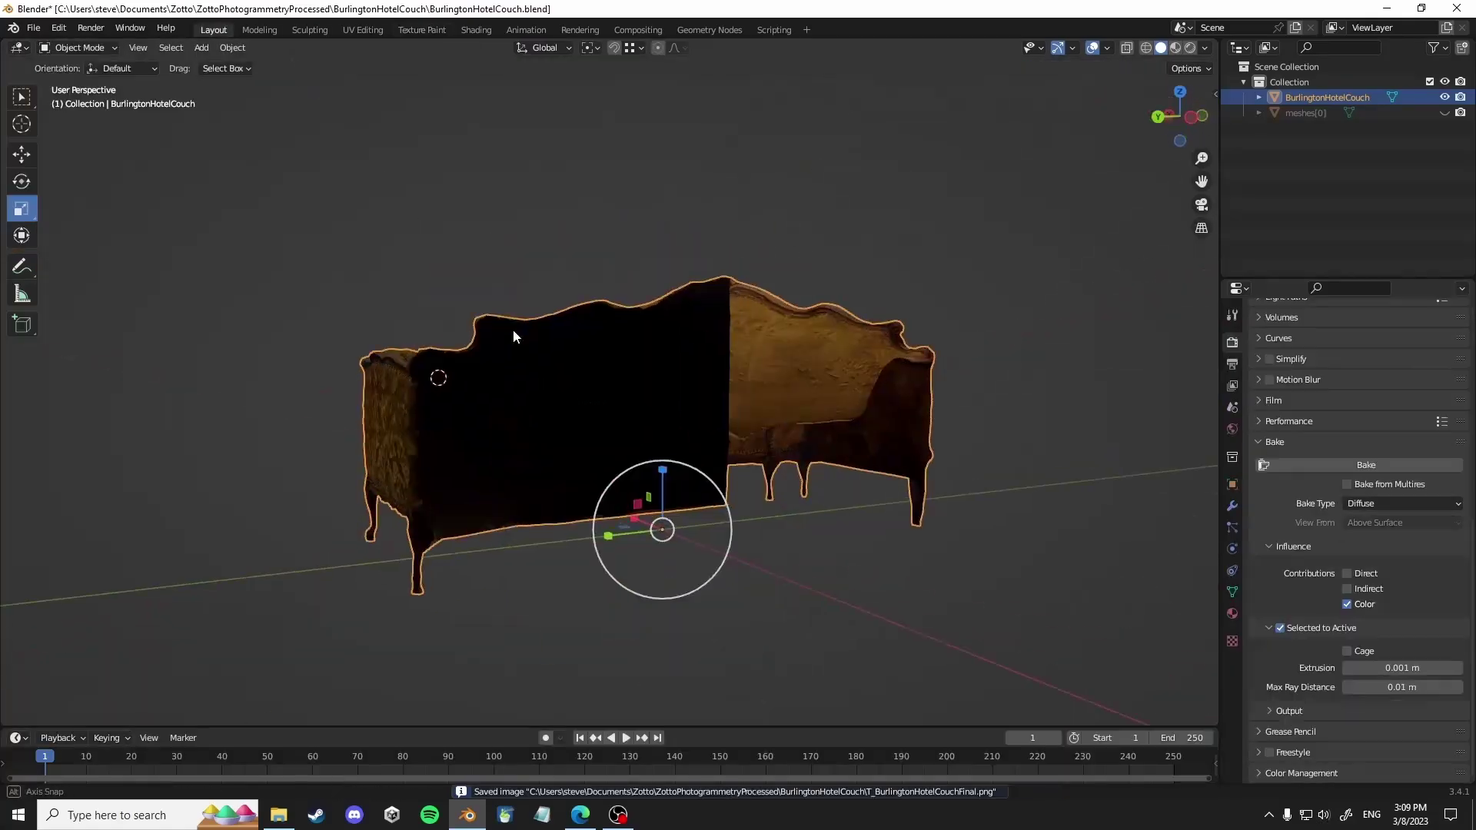
# - Raise the couch slightly along Z in the right orthographic view so its feet meet the ground line, and save the file
pyautogui.moveTo(513, 329); pyautogui.dragTo(735, 407, button='middle')
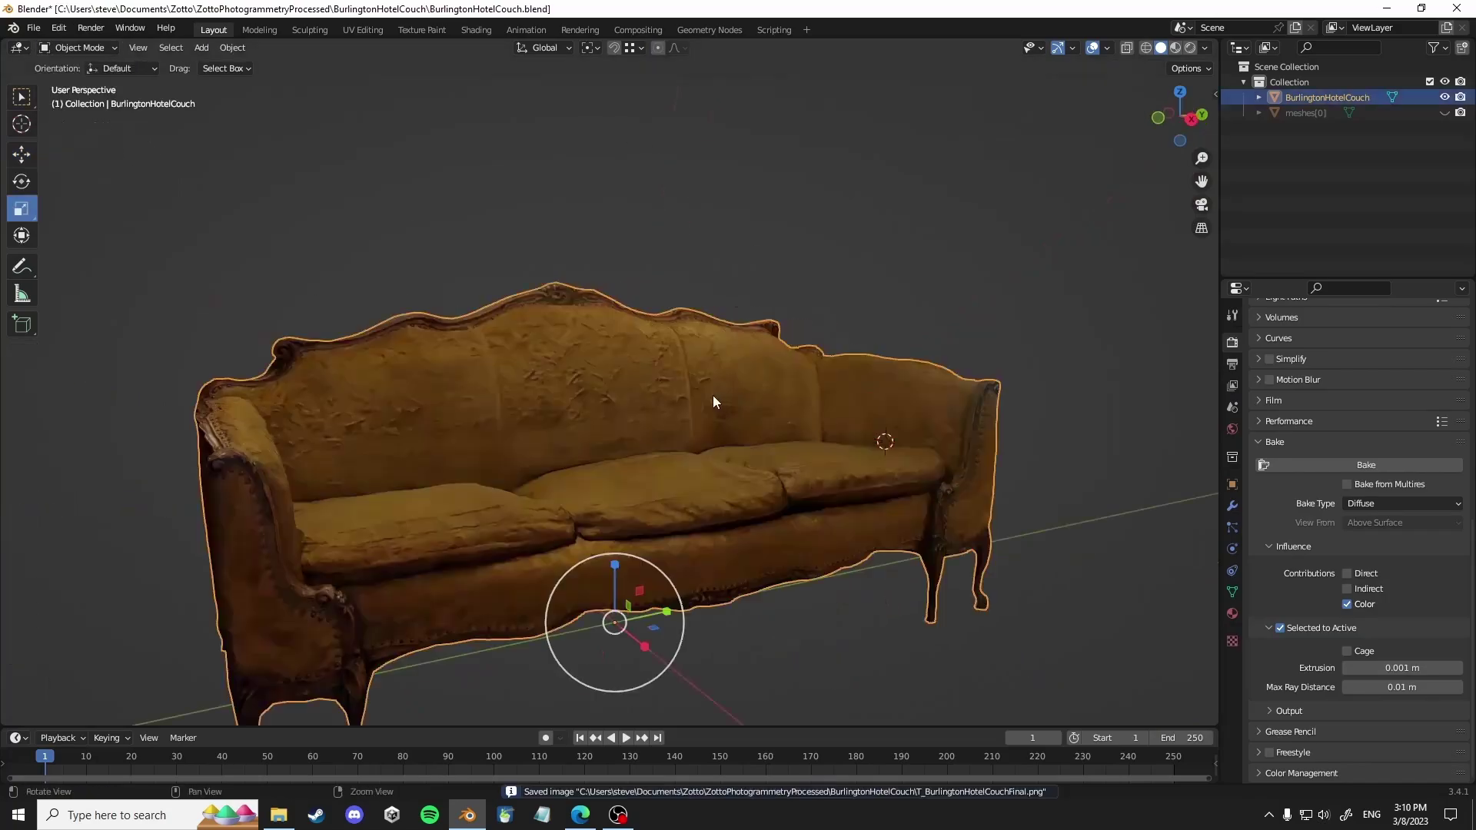
pyautogui.moveTo(713, 396); pyautogui.dragTo(880, 290, button='middle')
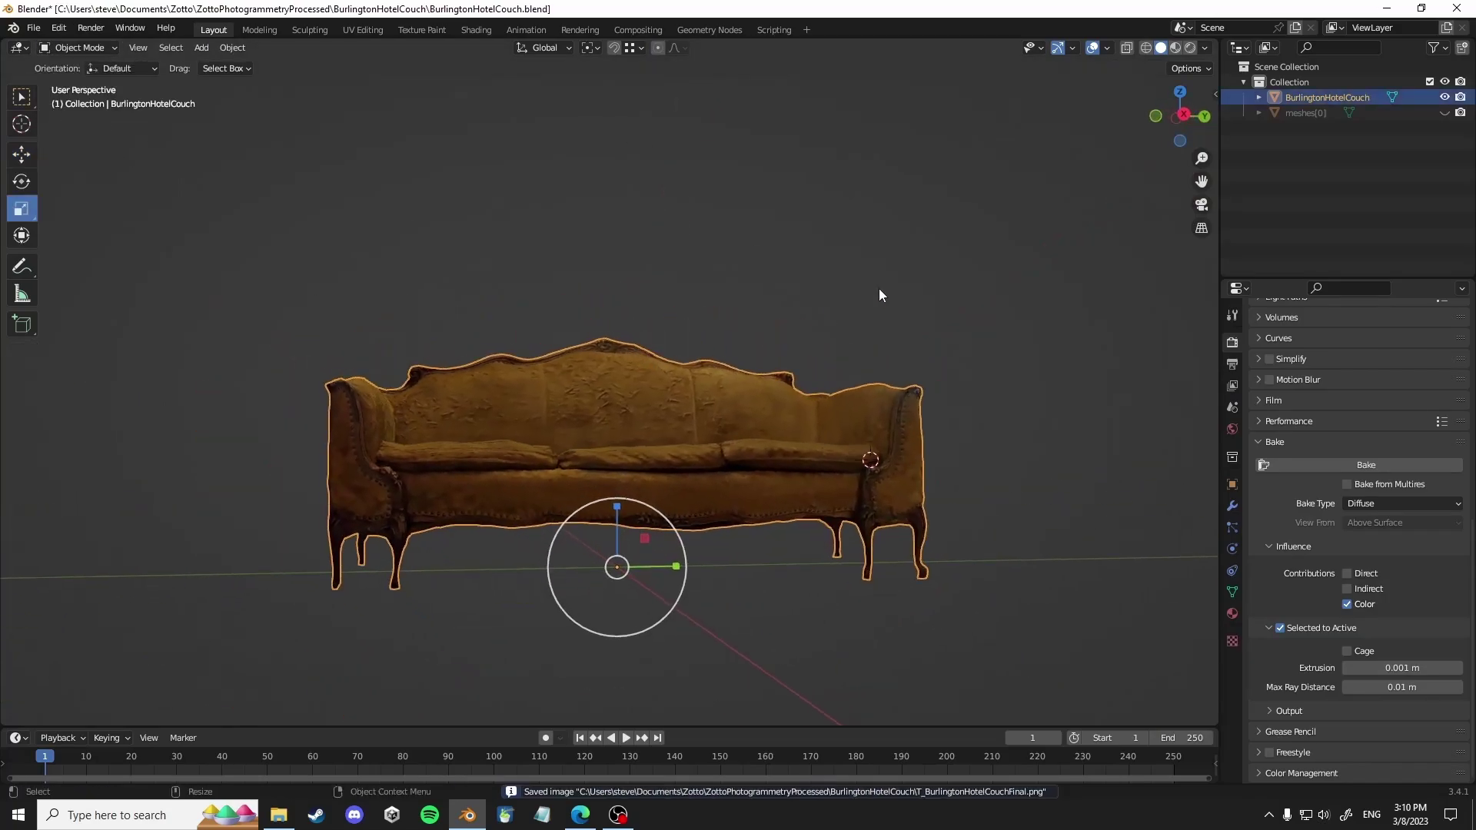
pyautogui.click(1180, 115)
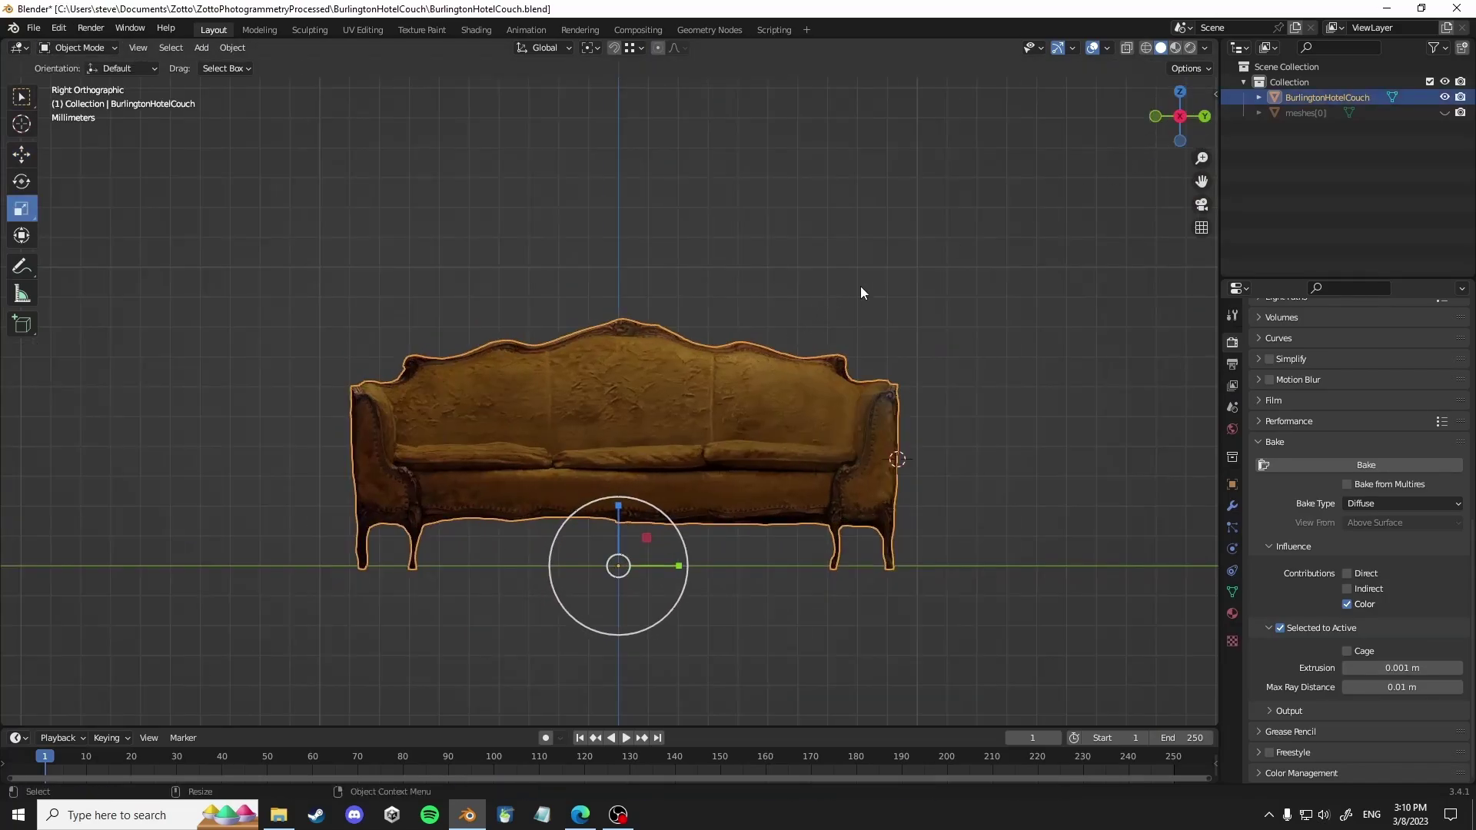
pyautogui.press('w')
pyautogui.moveTo(618, 504); pyautogui.dragTo(618, 501)
pyautogui.click(947, 217)
pyautogui.moveTo(947, 218); pyautogui.dragTo(883, 349, button='middle')
pyautogui.hotkey('ctrl', 's')
pyautogui.moveTo(659, 279); pyautogui.dragTo(664, 209, button='middle')
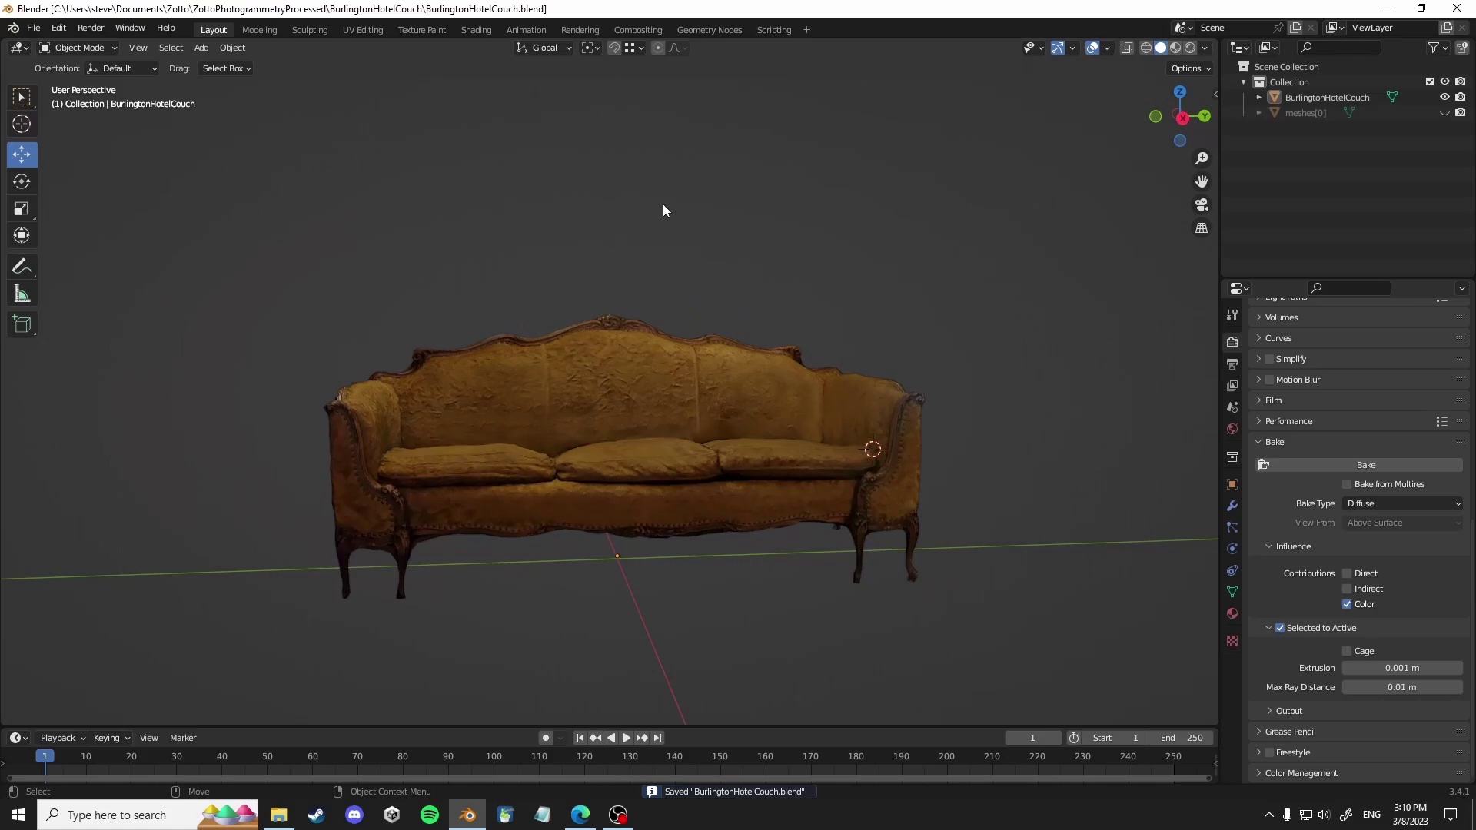
# - Apply location, rotation and scale to the couch and save the Blender file
pyautogui.click(470, 368)
pyautogui.click(232, 48)
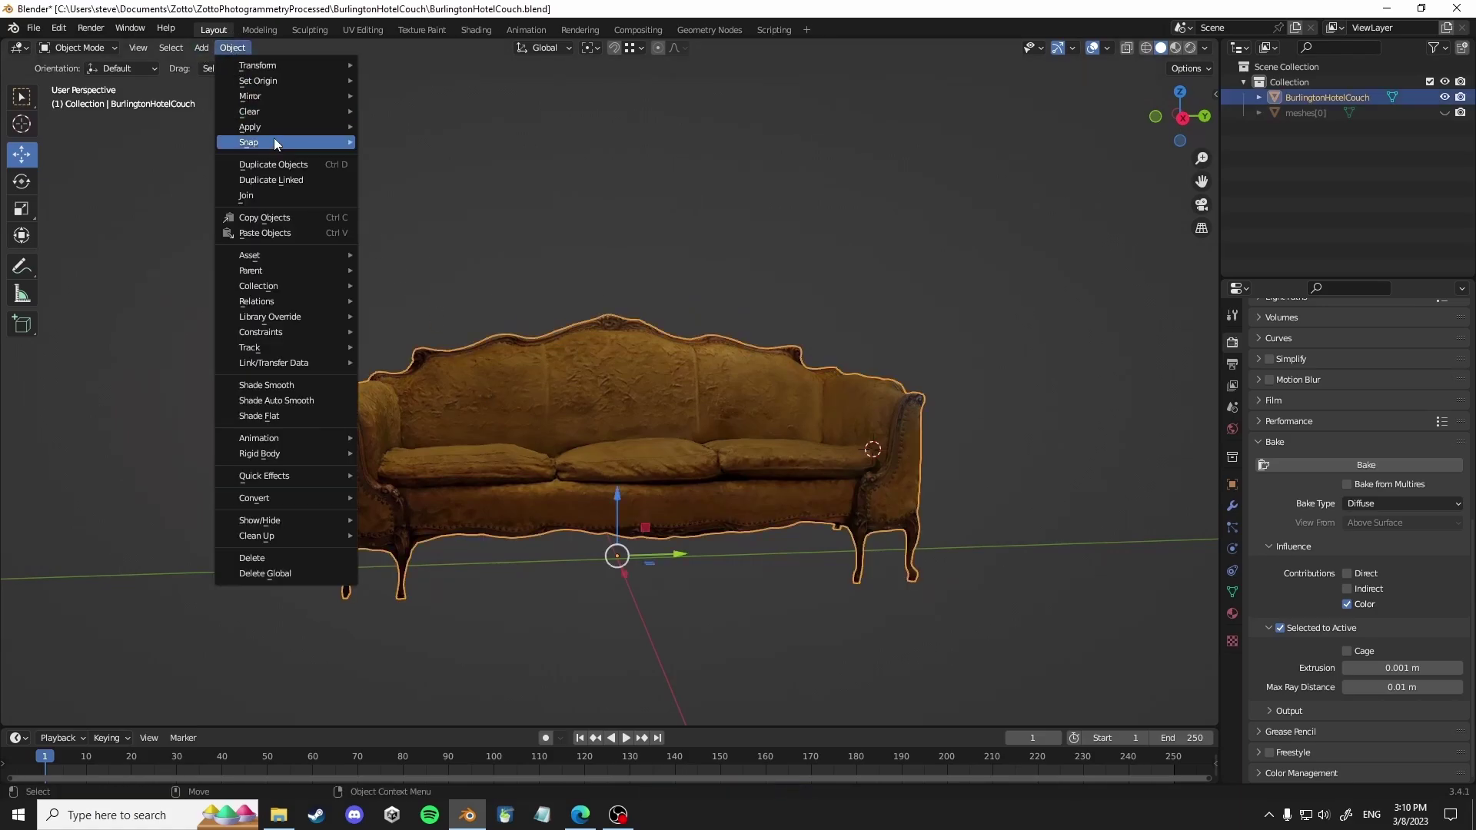
pyautogui.moveTo(288, 129)
pyautogui.click(449, 174)
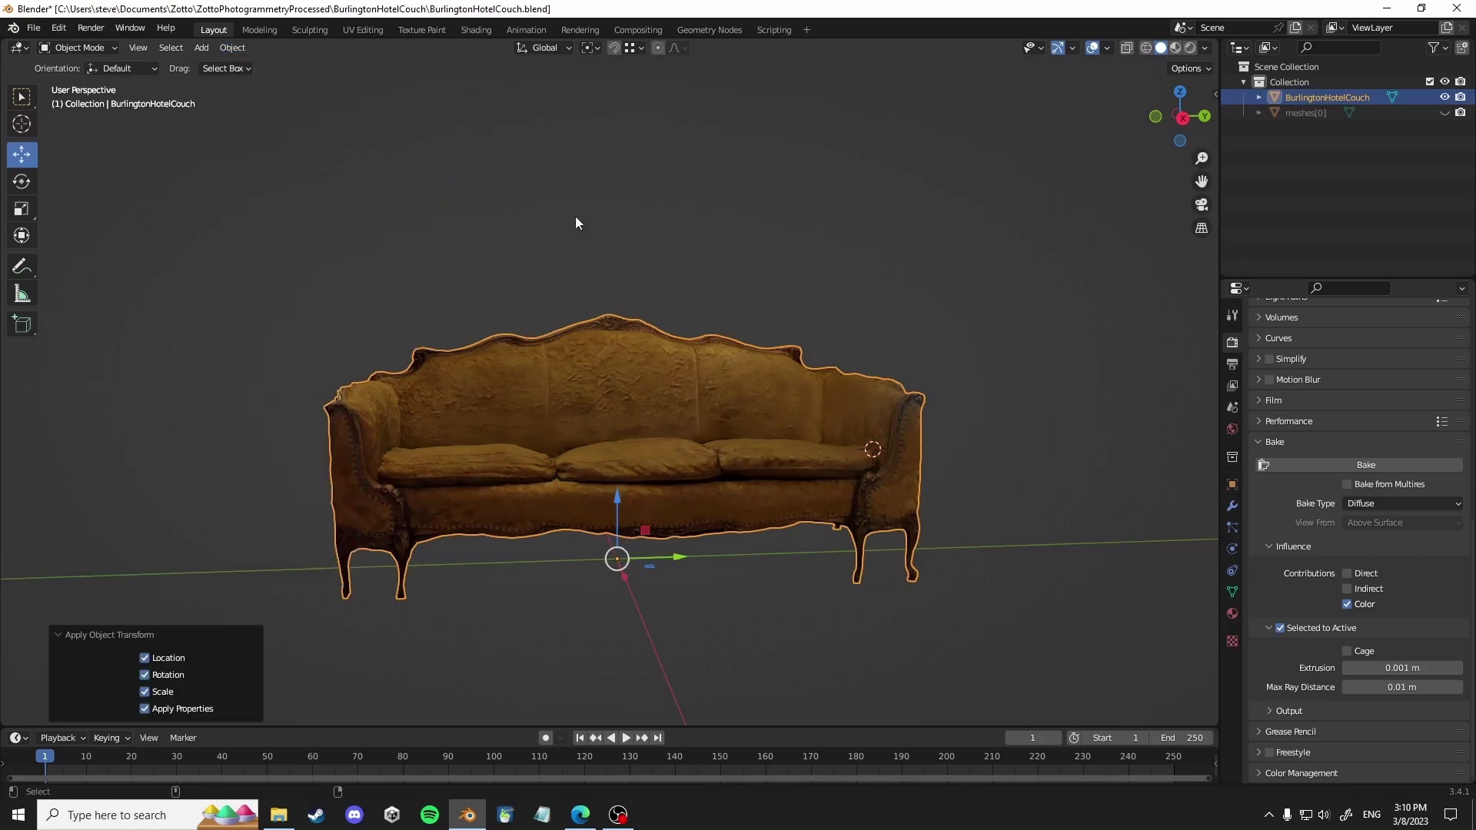
pyautogui.hotkey('ctrl', 's')
pyautogui.keyDown('alt'); pyautogui.moveTo(370, 182); pyautogui.dragTo(428, 210); pyautogui.keyUp('alt')
pyautogui.moveTo(428, 211); pyautogui.dragTo(495, 202)
pyautogui.hotkey('ctrl', 's')
pyautogui.click(41, 29)
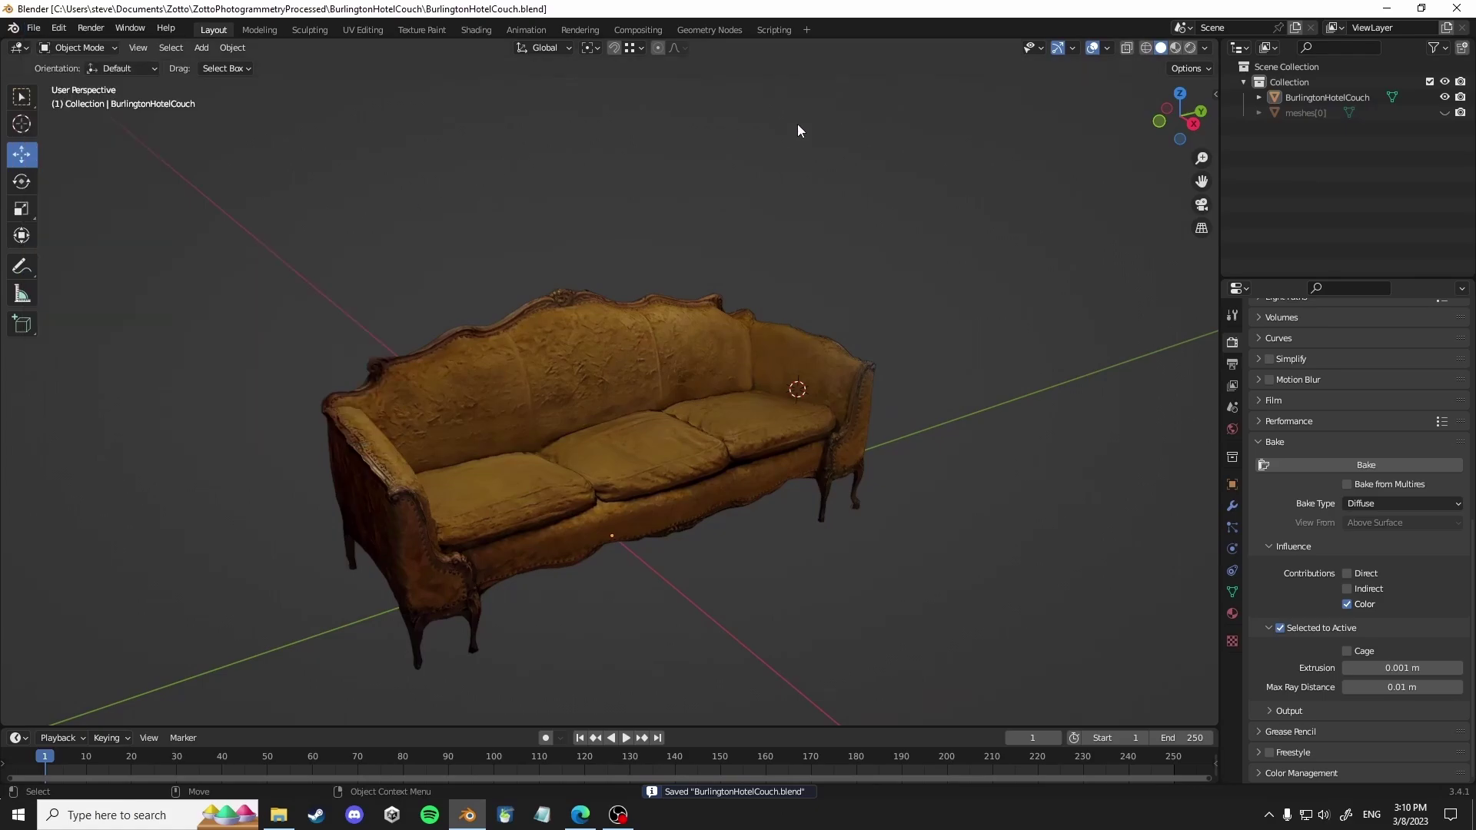
# - Enable the Statistics and Wireframe viewport overlays and save the file
pyautogui.click(1106, 48)
pyautogui.click(1014, 174)
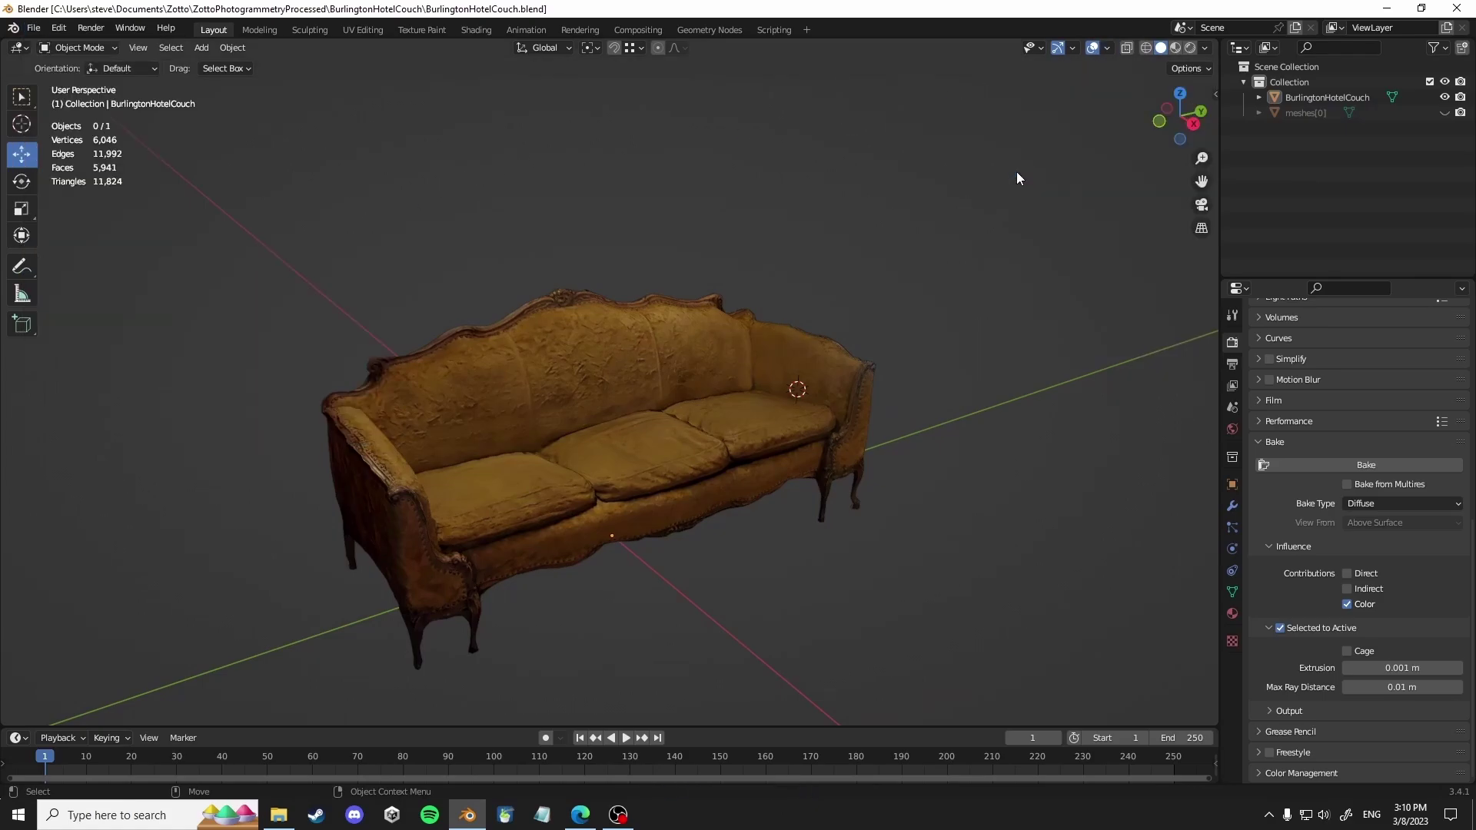
pyautogui.click(1112, 48)
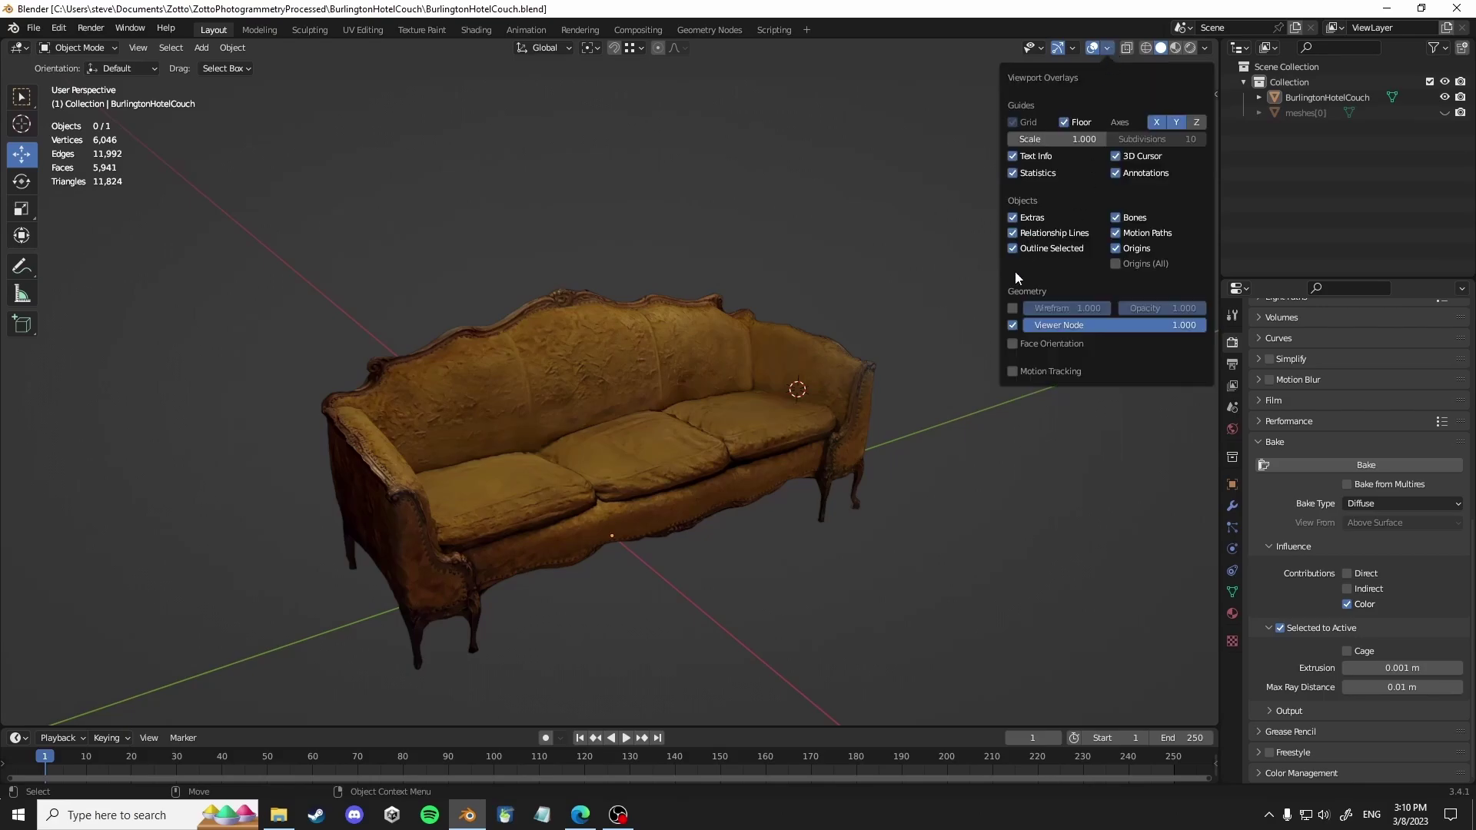
pyautogui.click(1007, 307)
pyautogui.moveTo(901, 290); pyautogui.dragTo(551, 243, button='middle')
pyautogui.hotkey('ctrl', 's')
# - Start an FBX export of the couch as BurlingtonHotelCouch.fbx with Path Mode set to Copy
pyautogui.click(34, 28)
pyautogui.moveTo(89, 250)
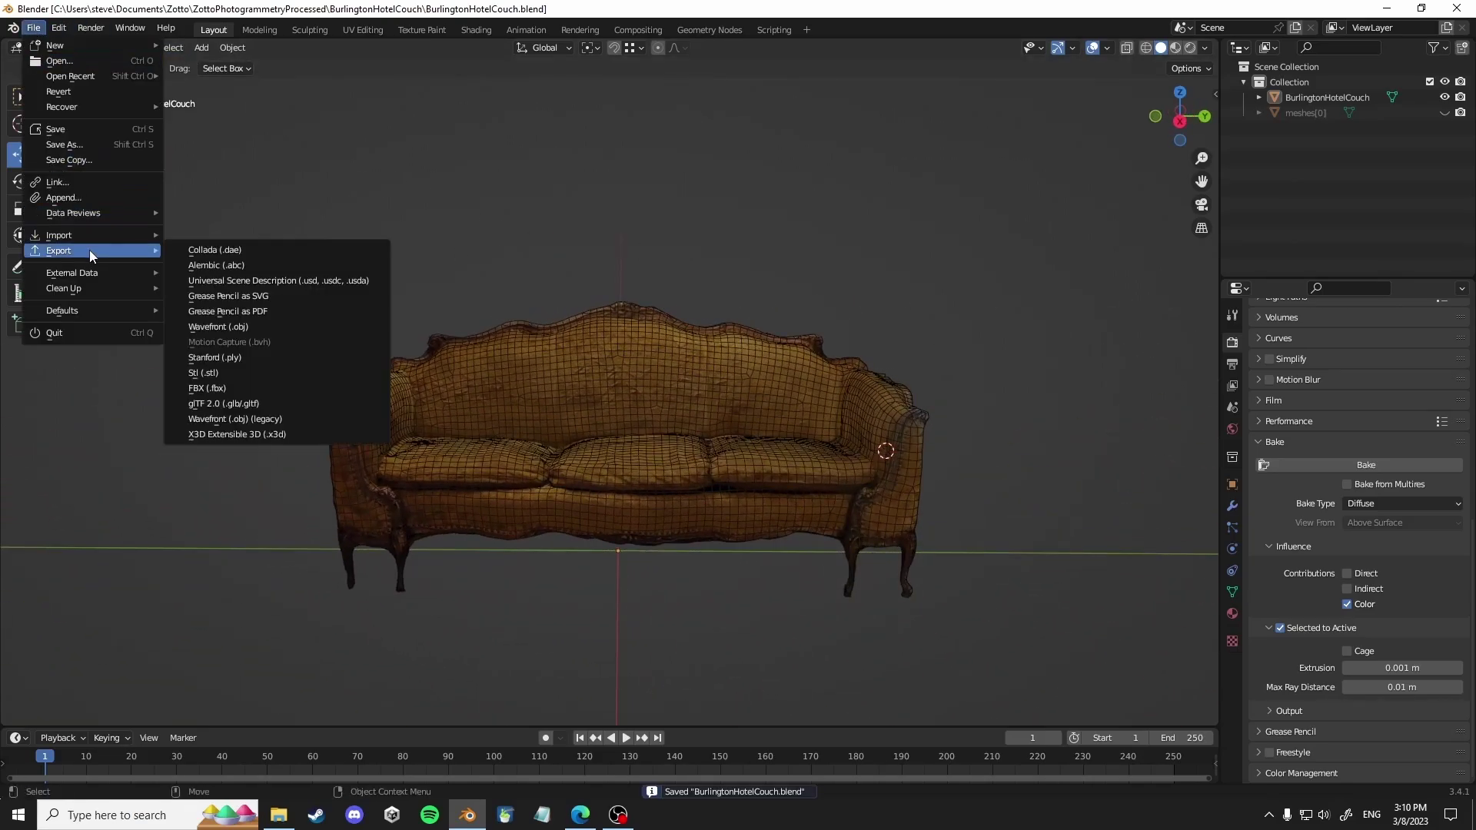
pyautogui.click(223, 380)
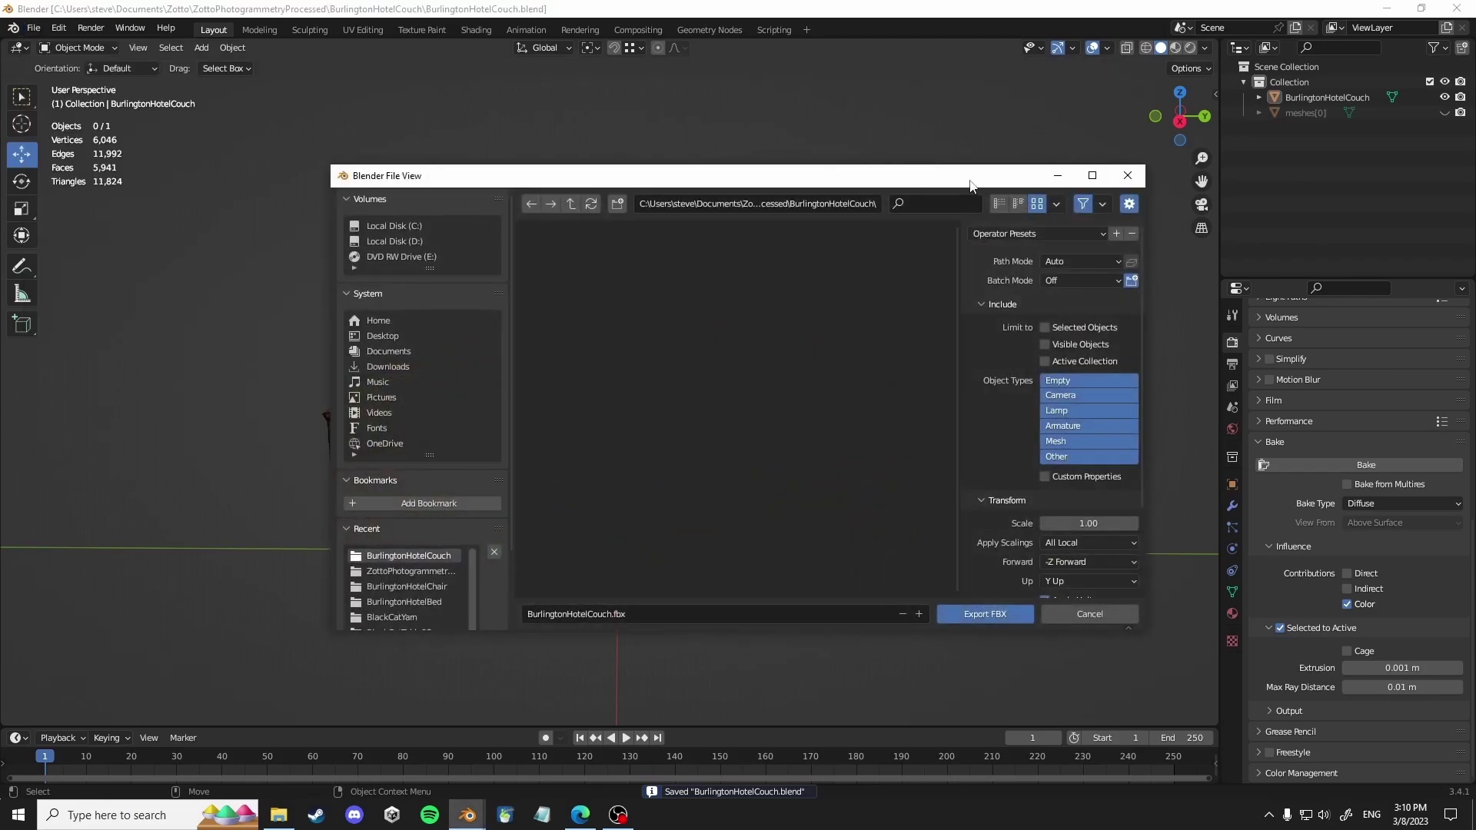
pyautogui.click(1109, 261)
pyautogui.click(1072, 386)
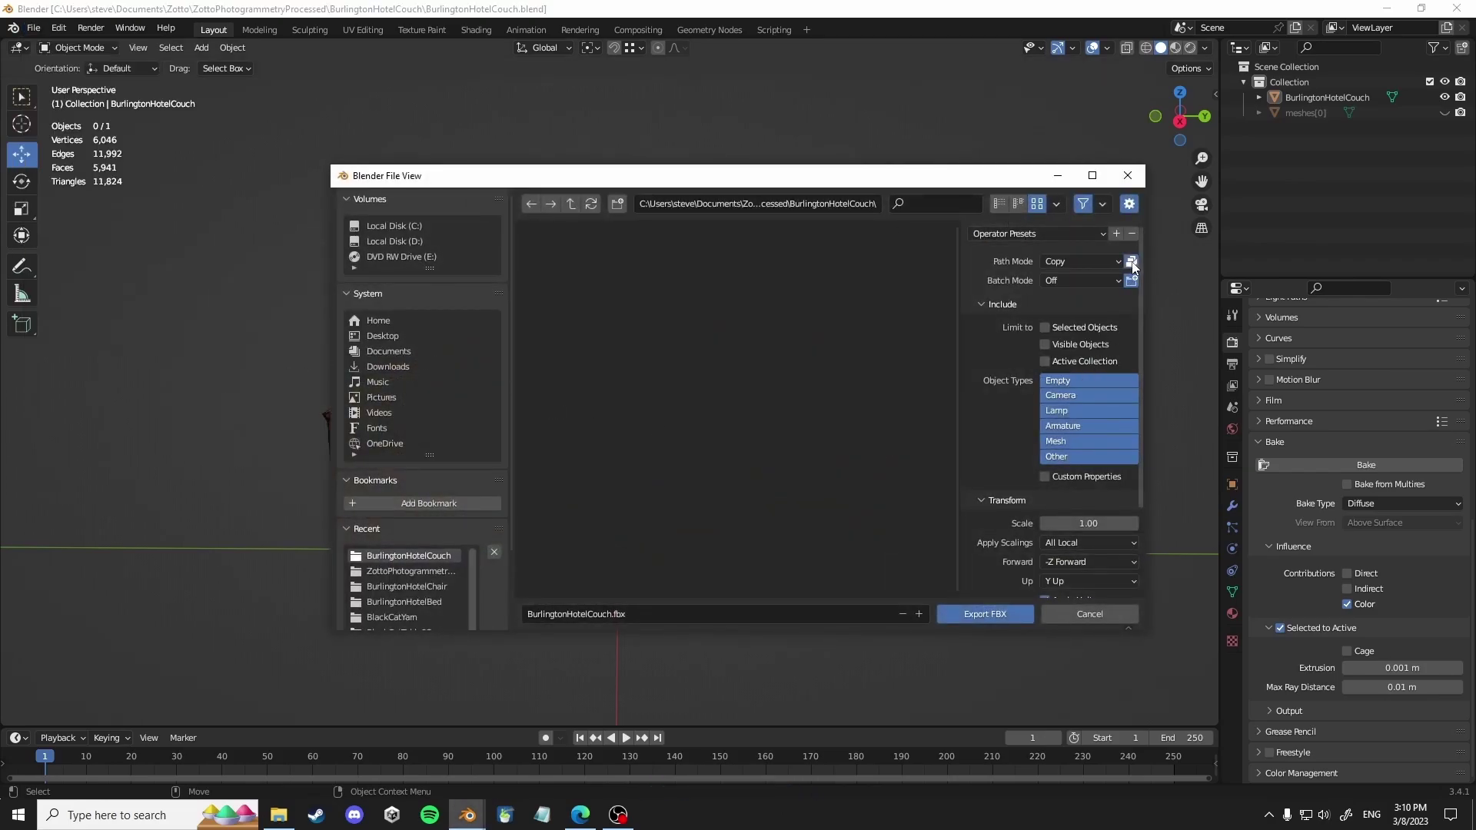
pyautogui.scroll(-4, 1030, 507)
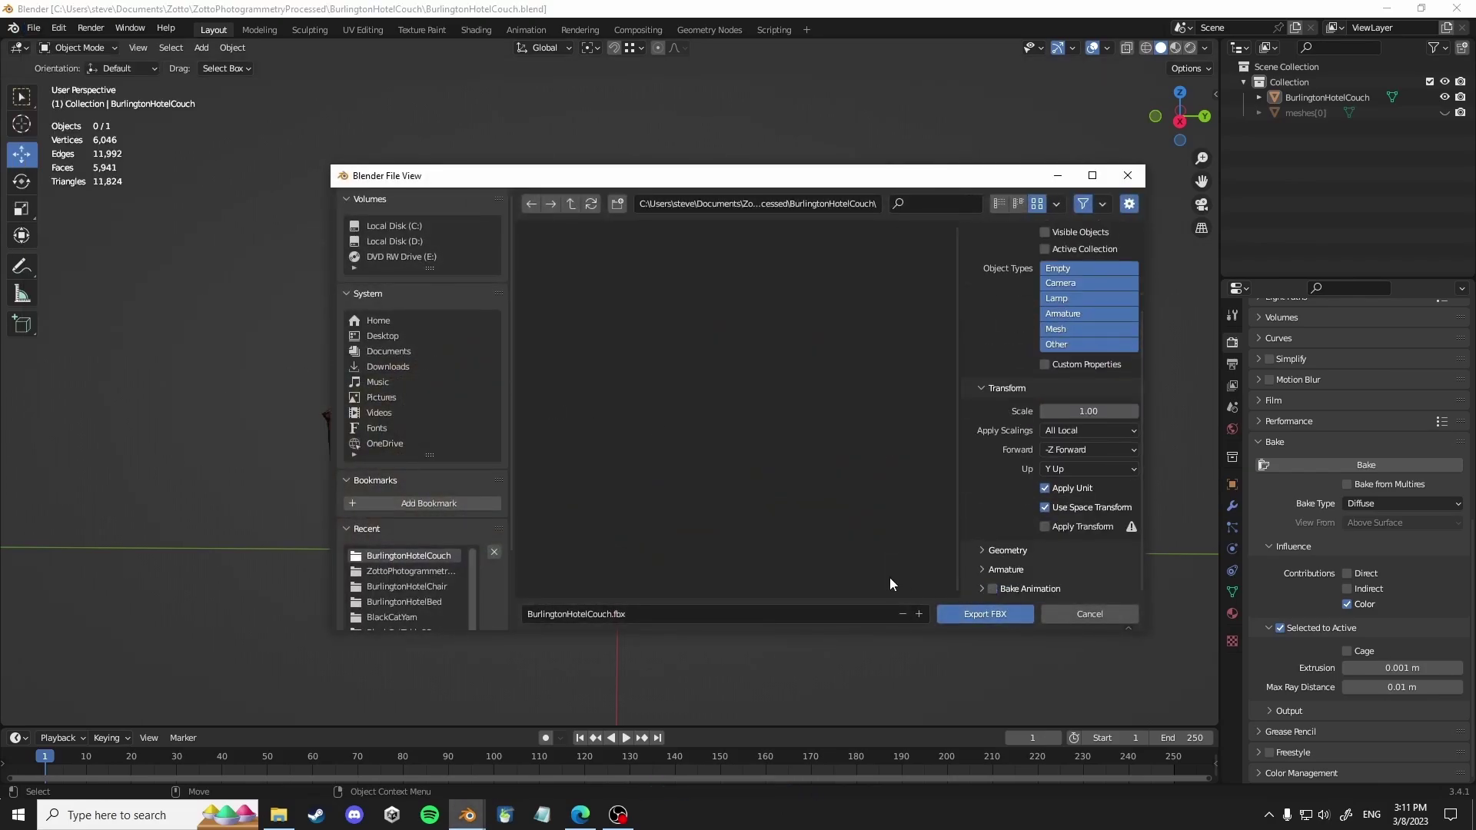